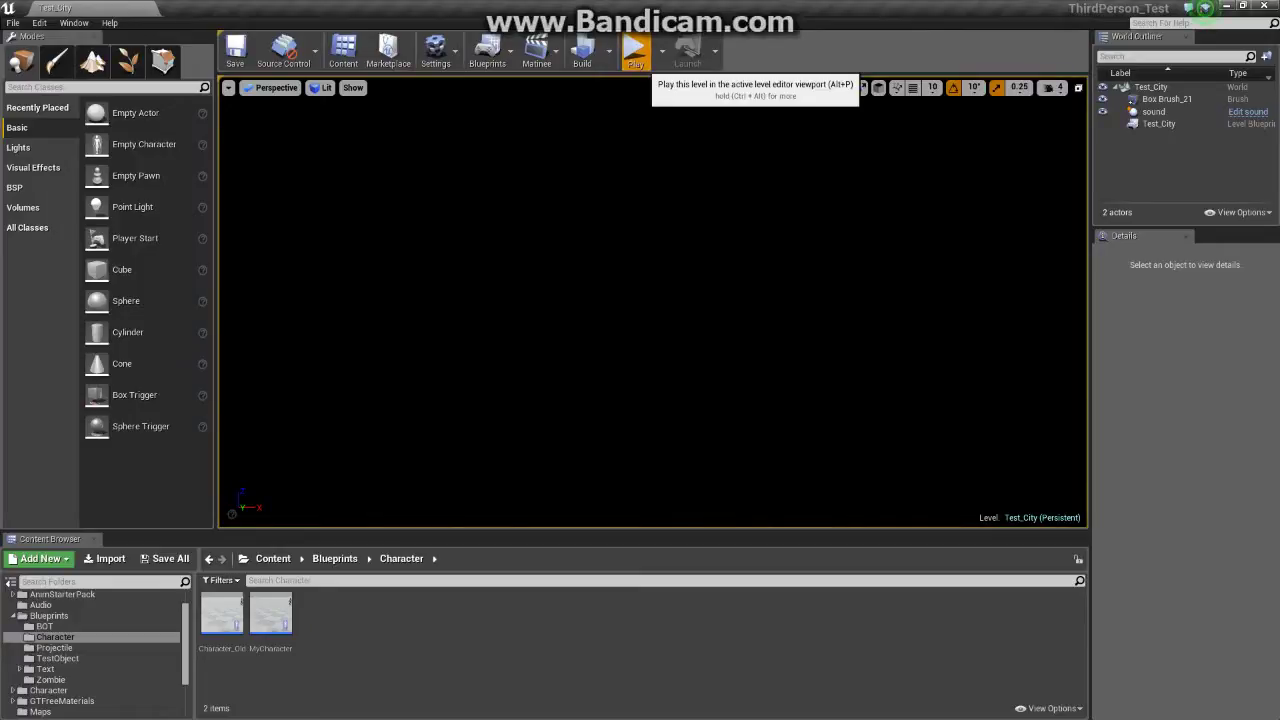
- Play the level in the viewport and choose Start on the DE.REZZED menu to enter TronCity
left_click(636, 52)
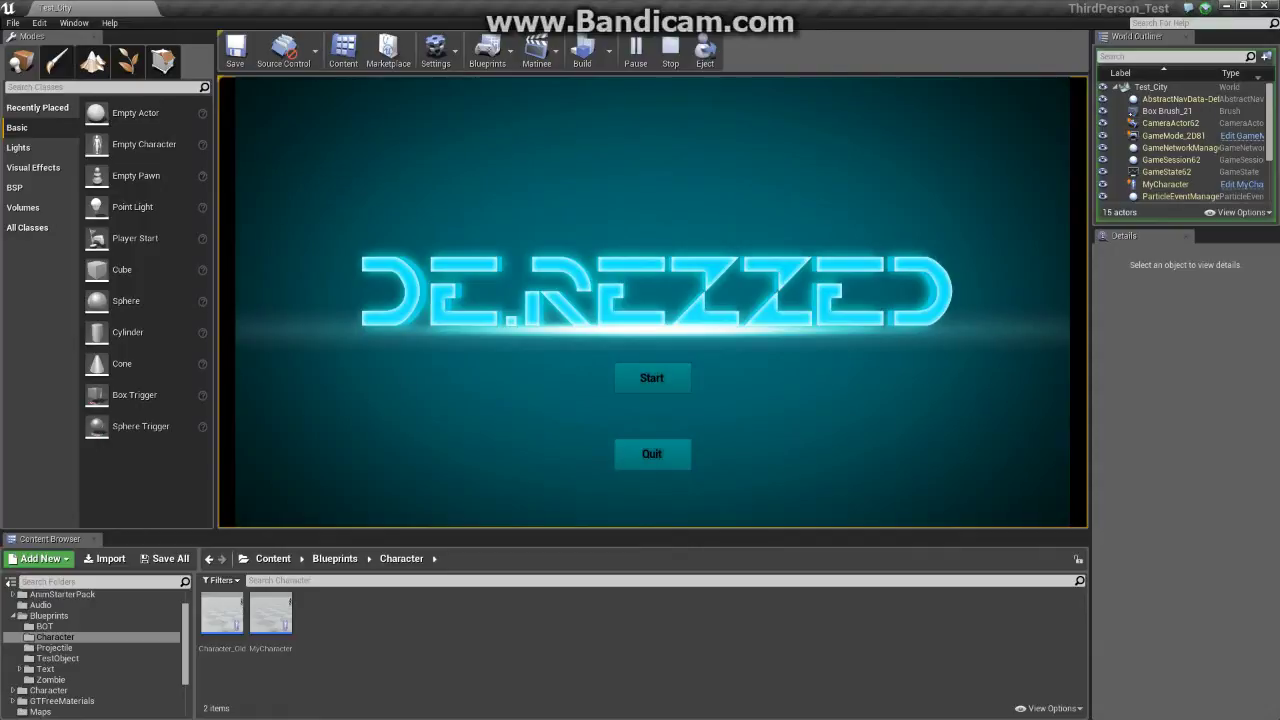
left_click(651, 377)
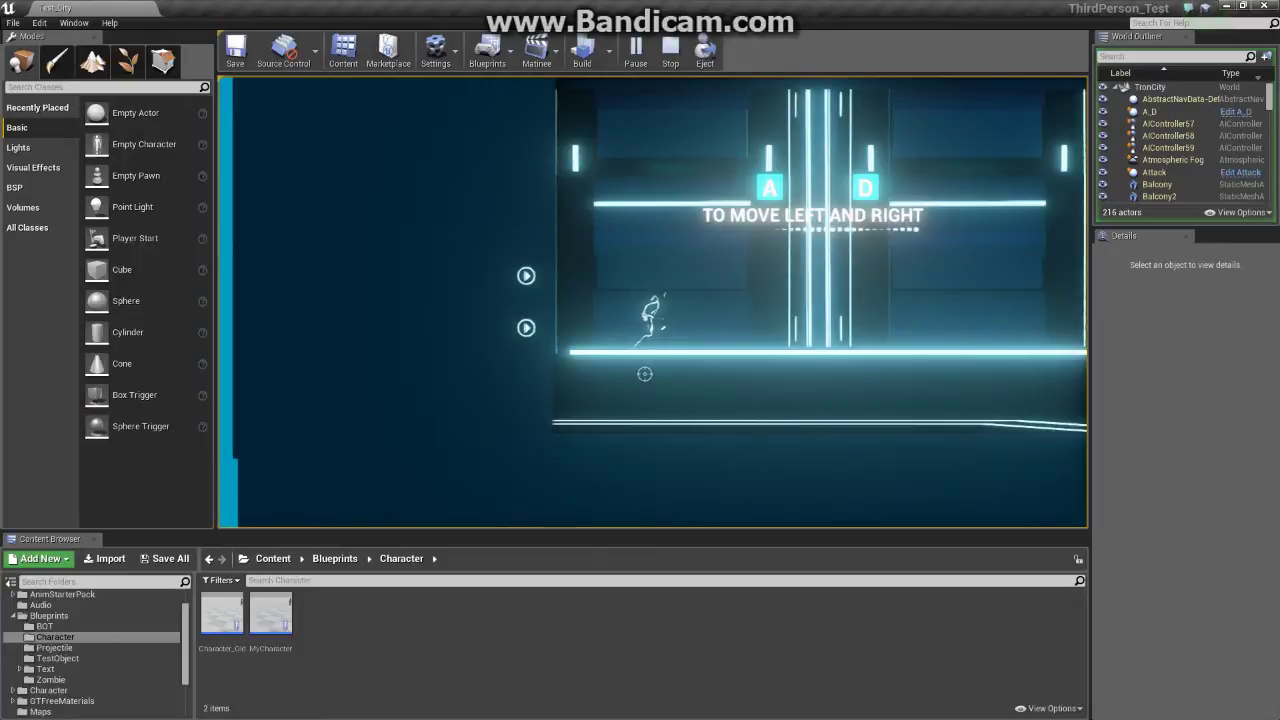
- Run the character right and left, then jump onto the wall and wall-run toward the wall-jump tutorial
key("d")
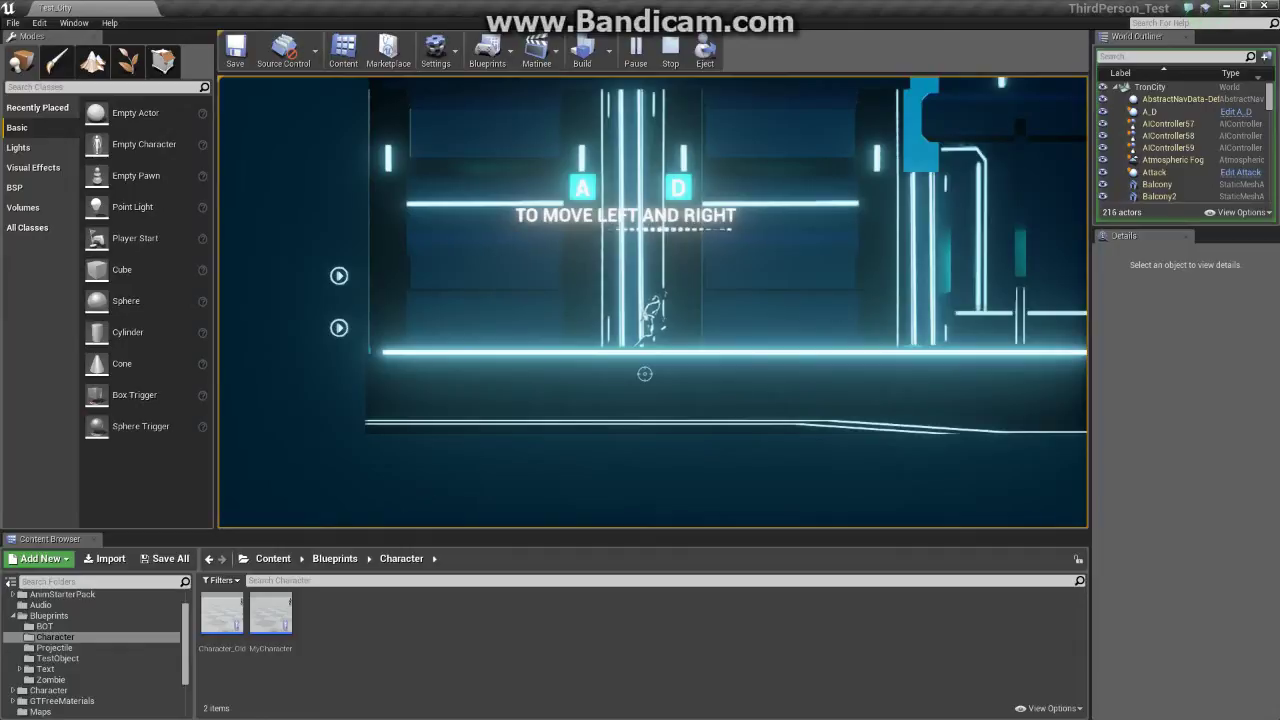
key("a")
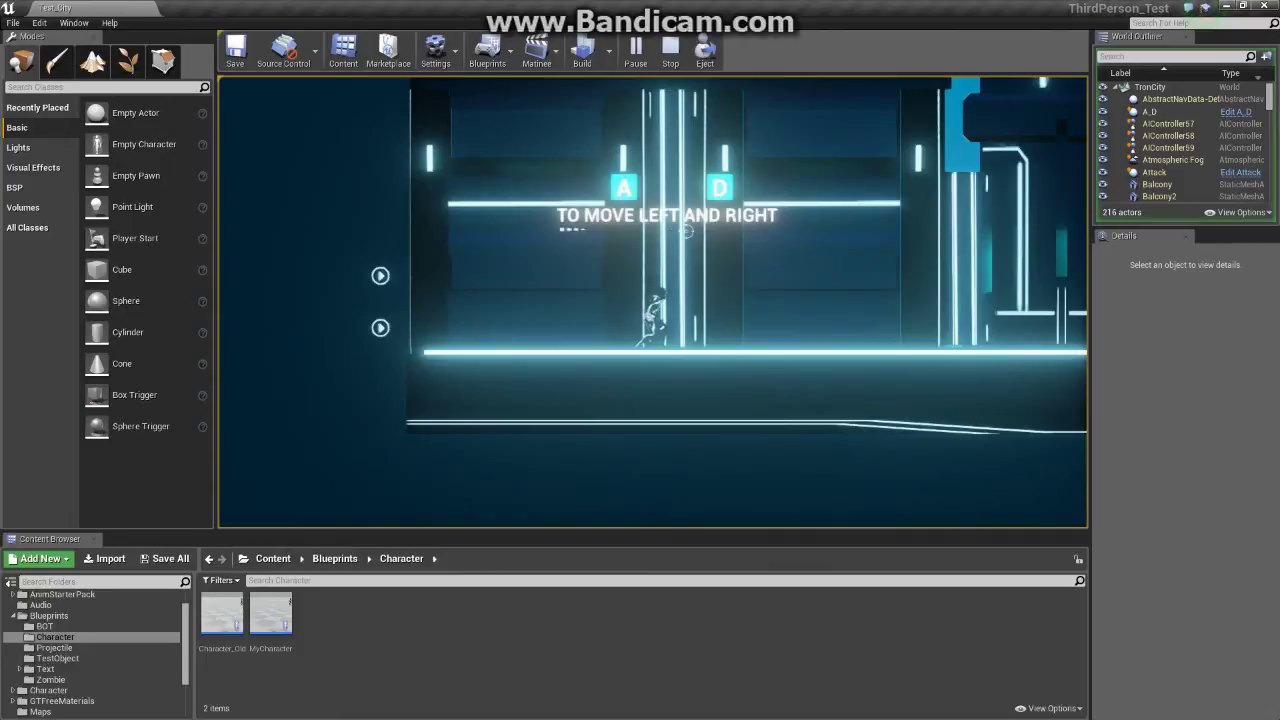
key("d")
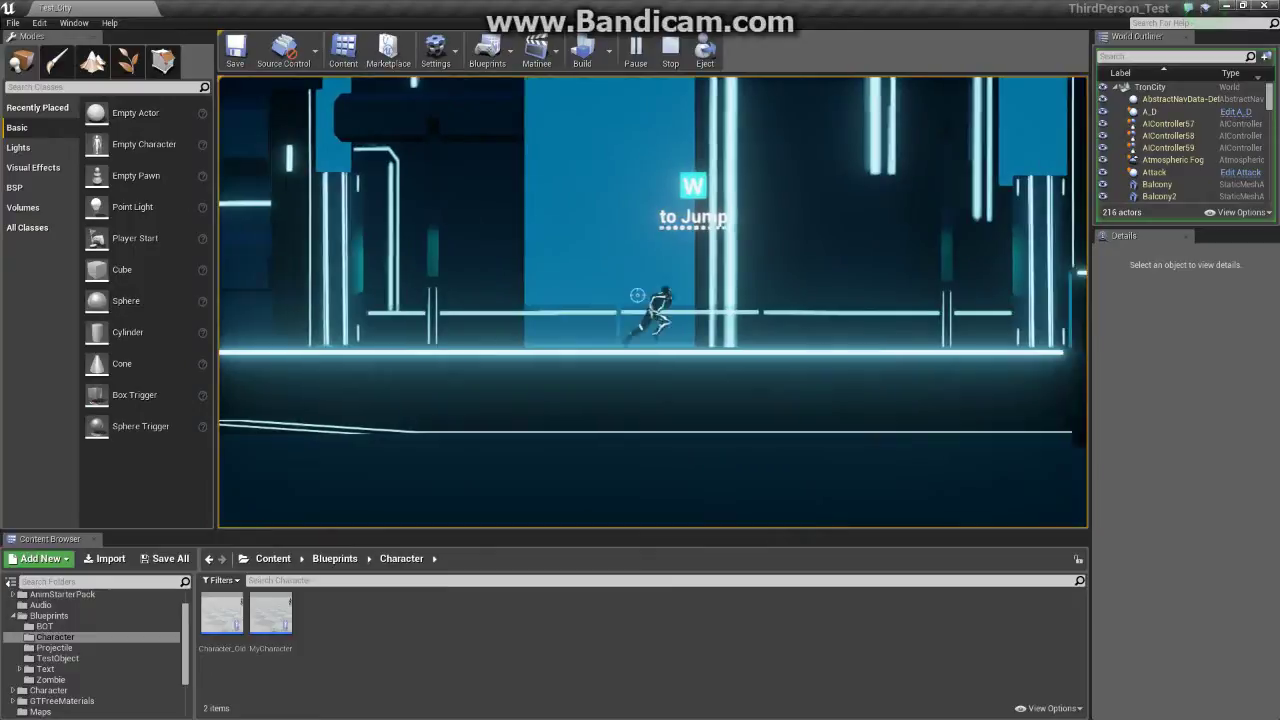
key("w")
key("d")
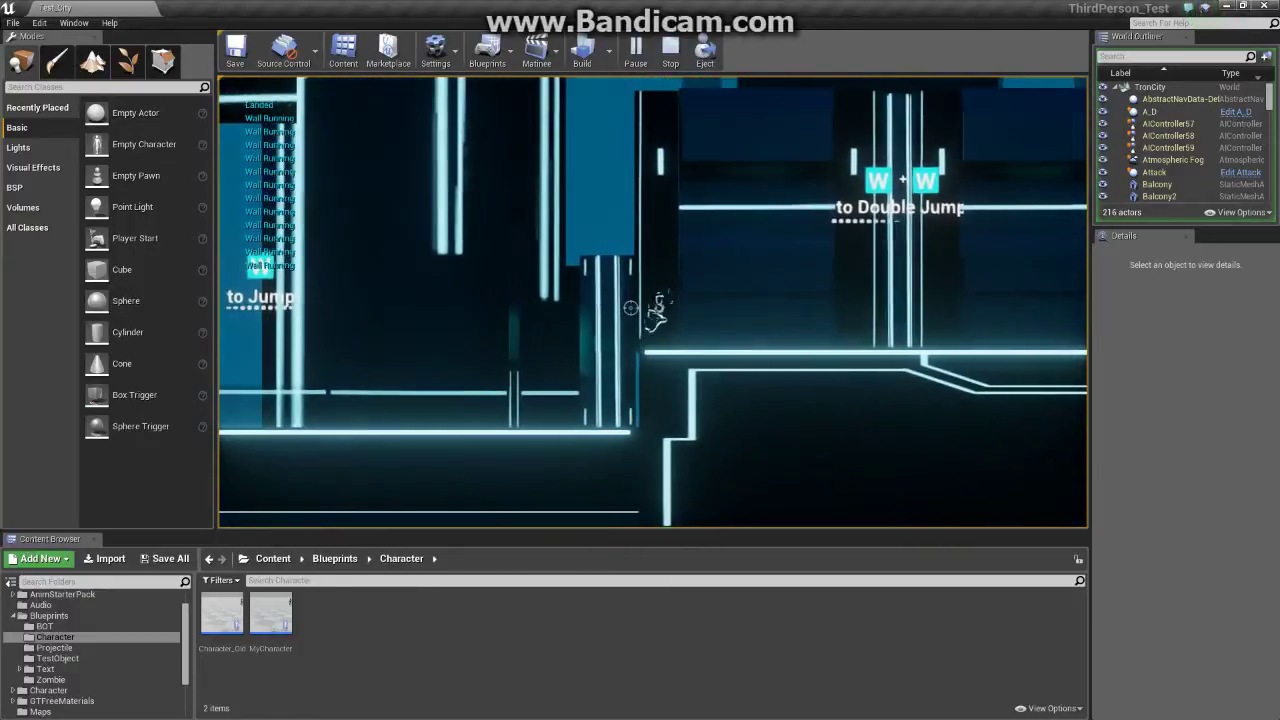
key("d")
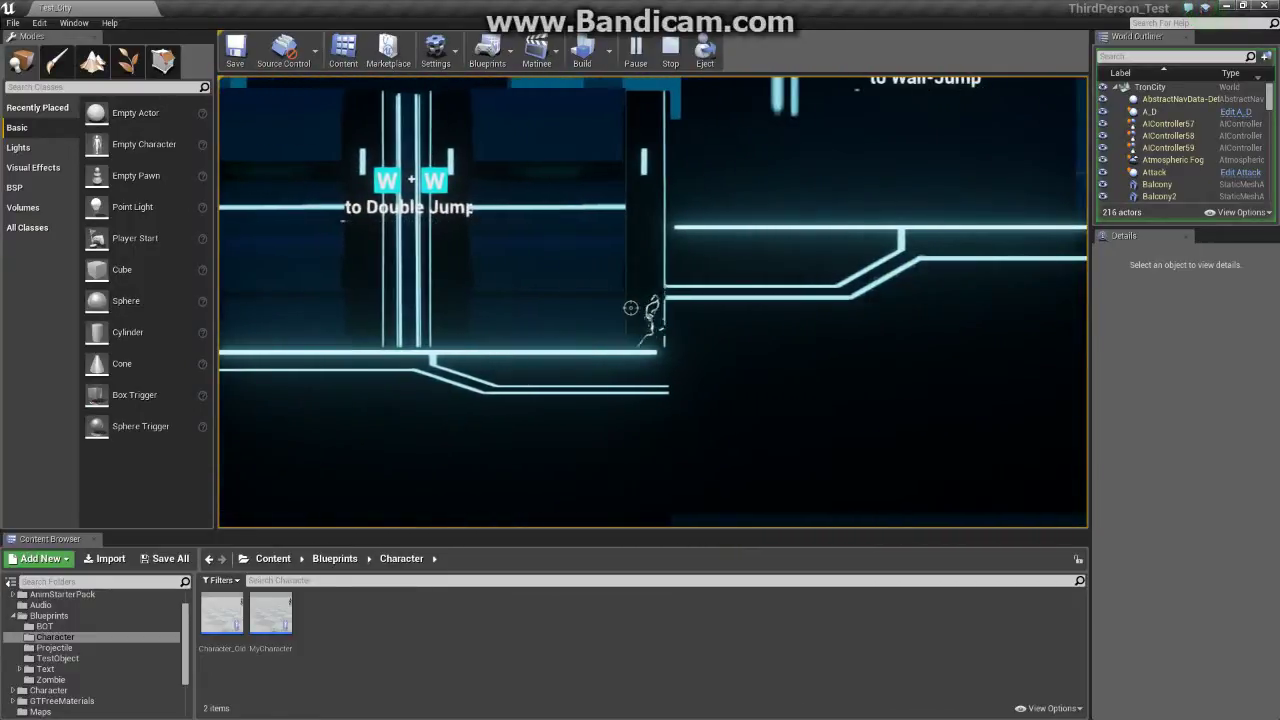
- Climb onto the higher ledge, then run to the yellow wall and wall-run up it
key("d")
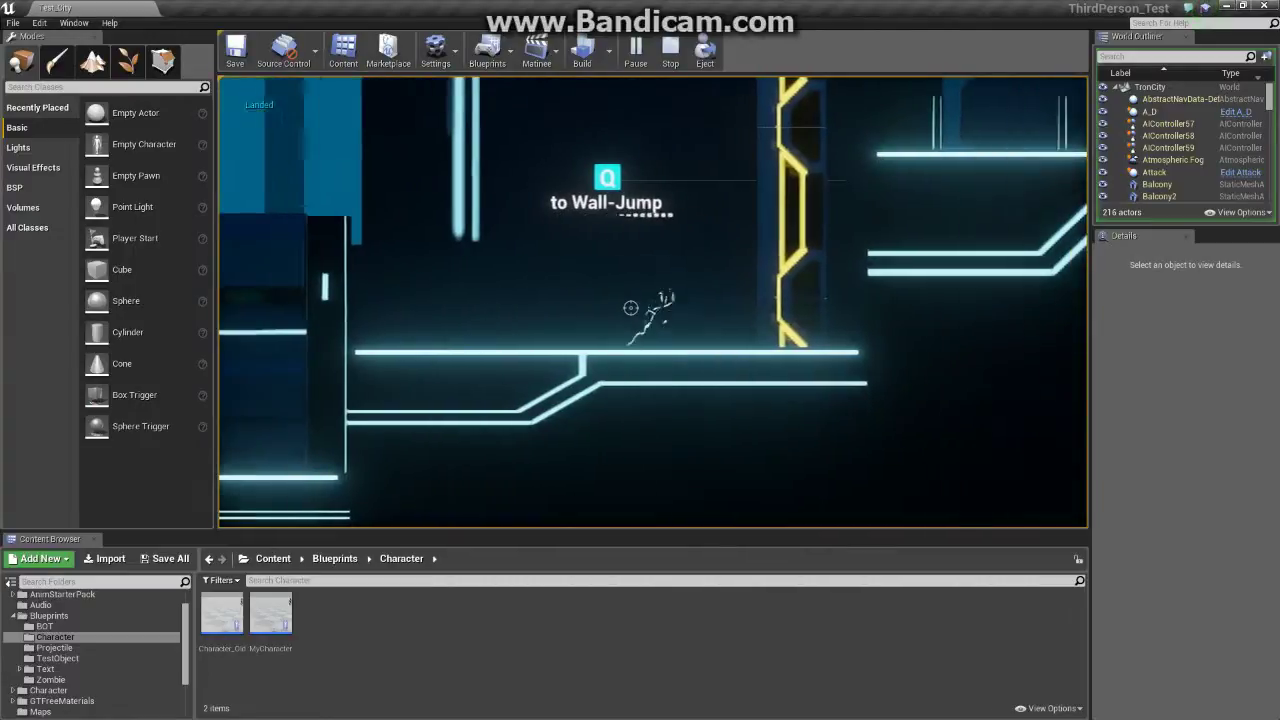
key("space")
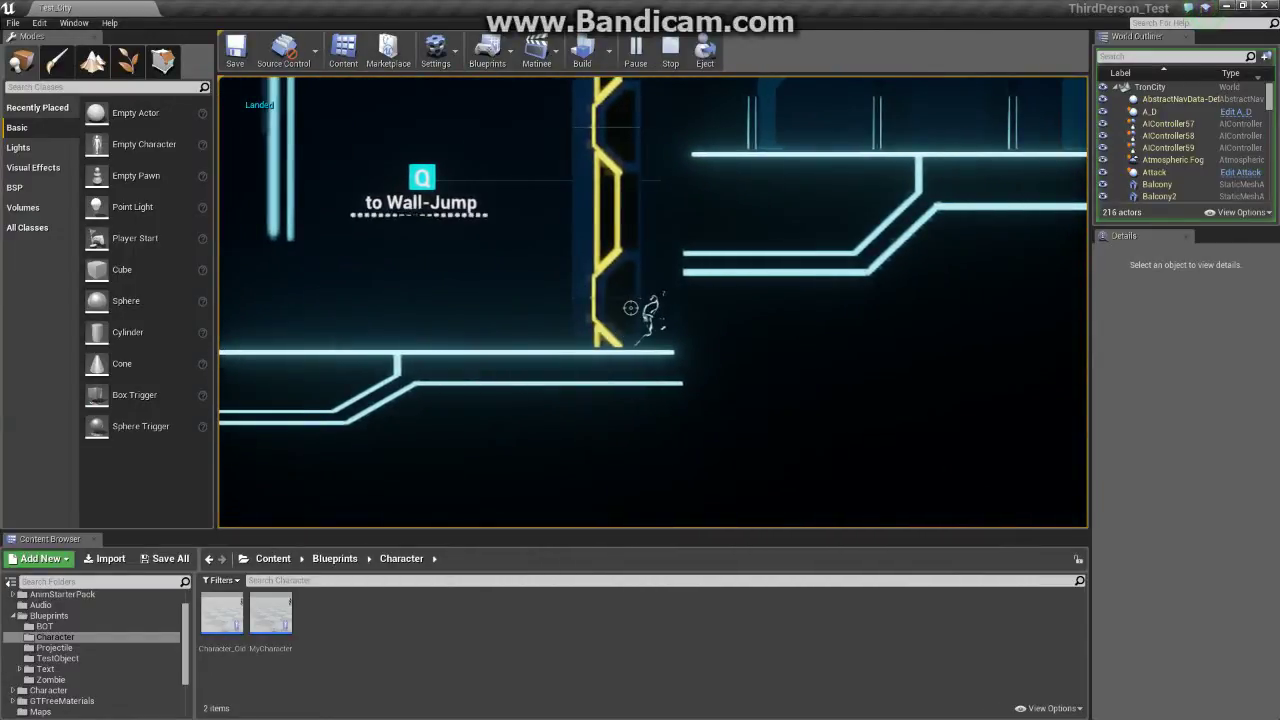
key("a")
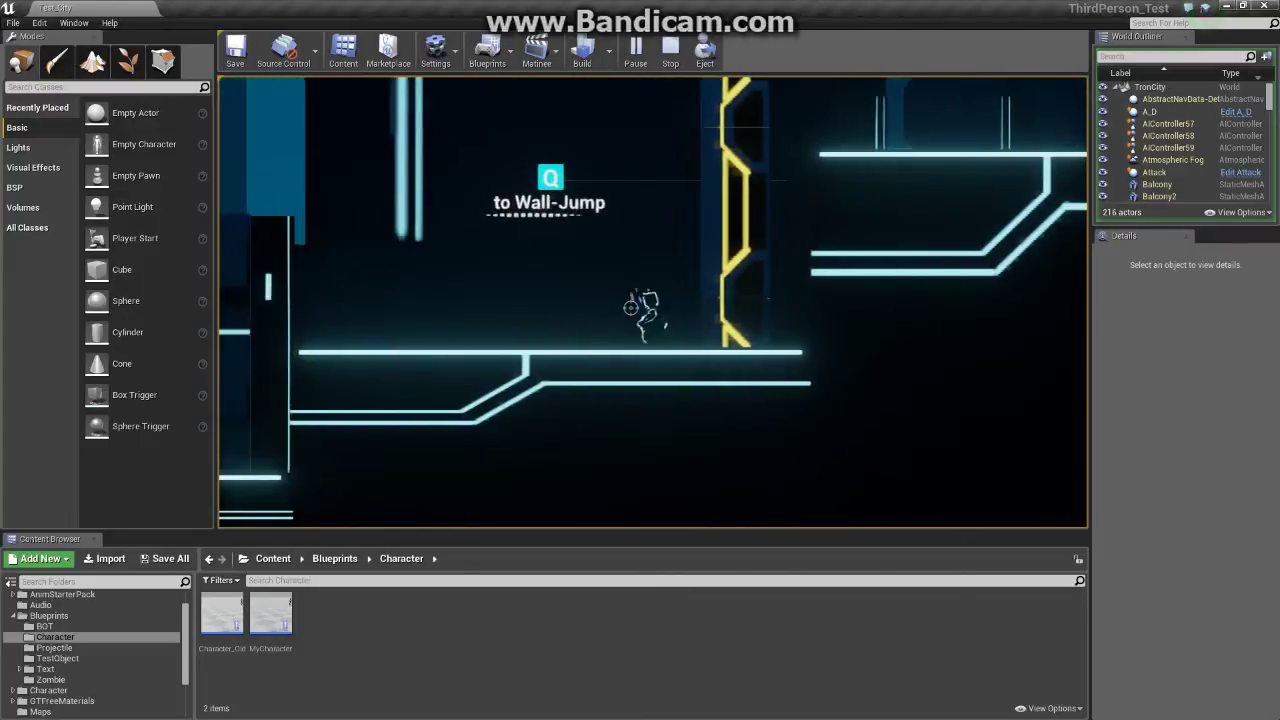
key("d")
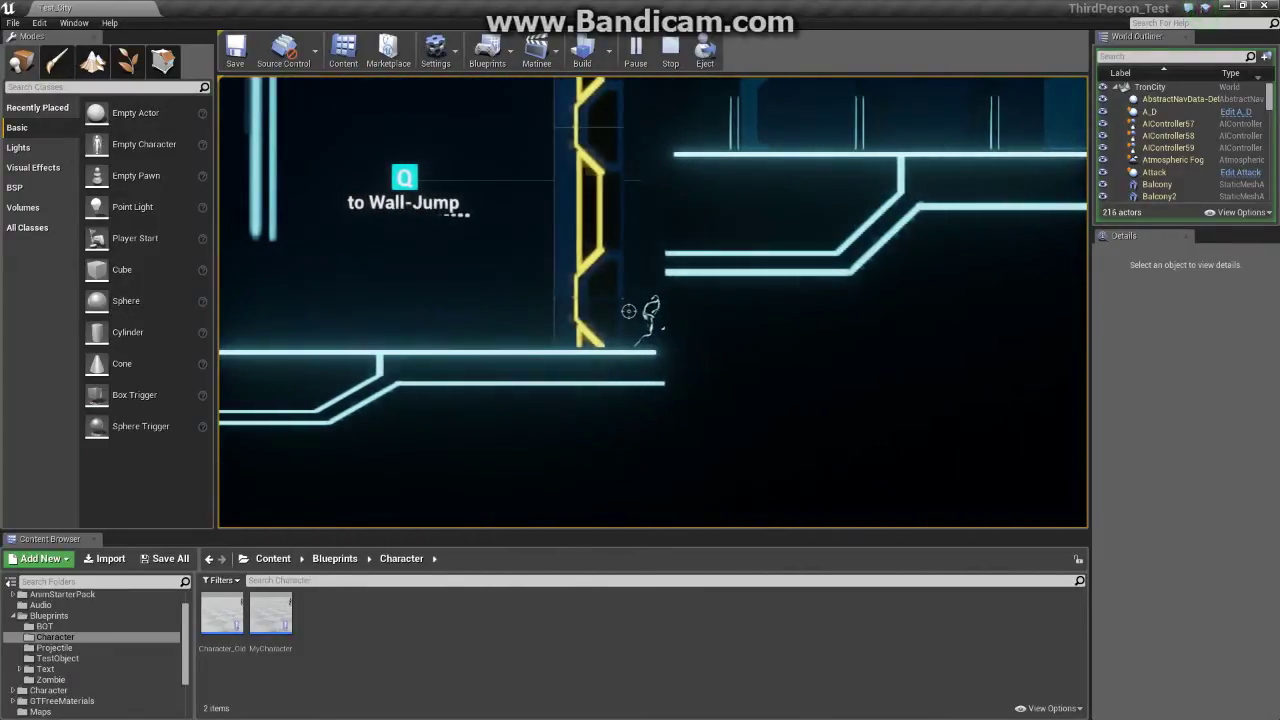
key("space")
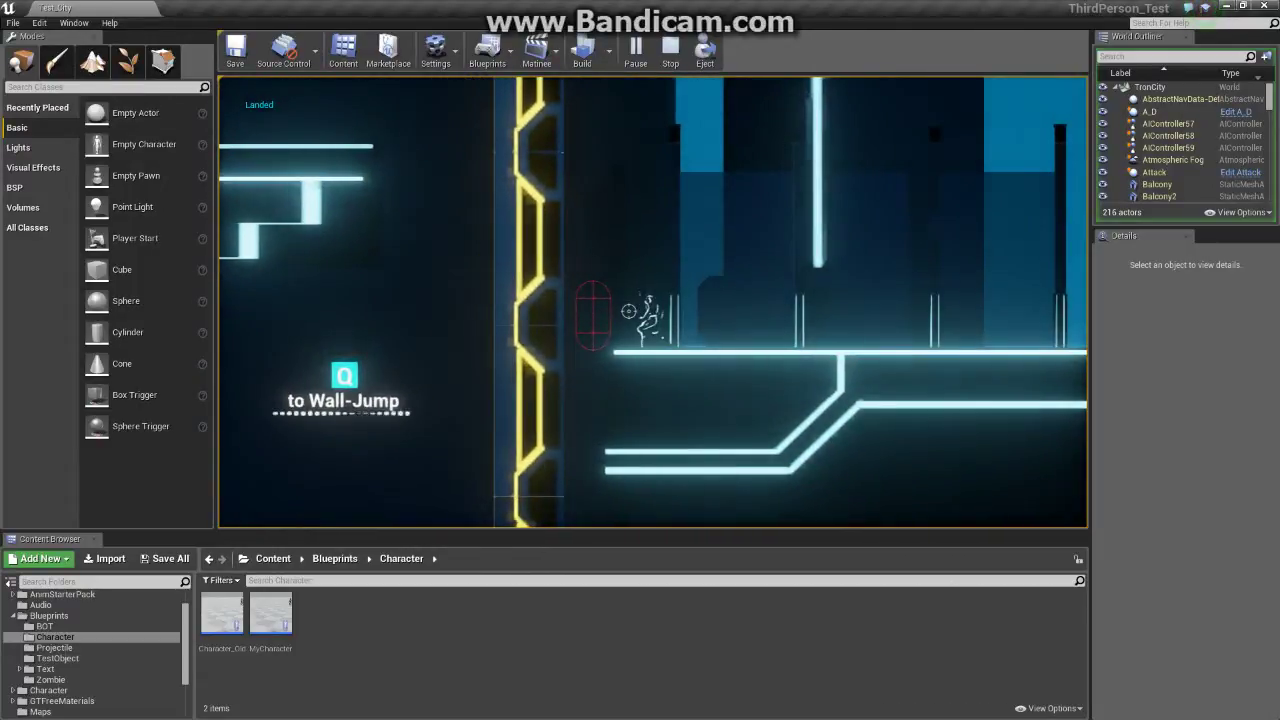
- Run left past the attack prompt toward the enemy, air-dodging in mid-jump
key("a")
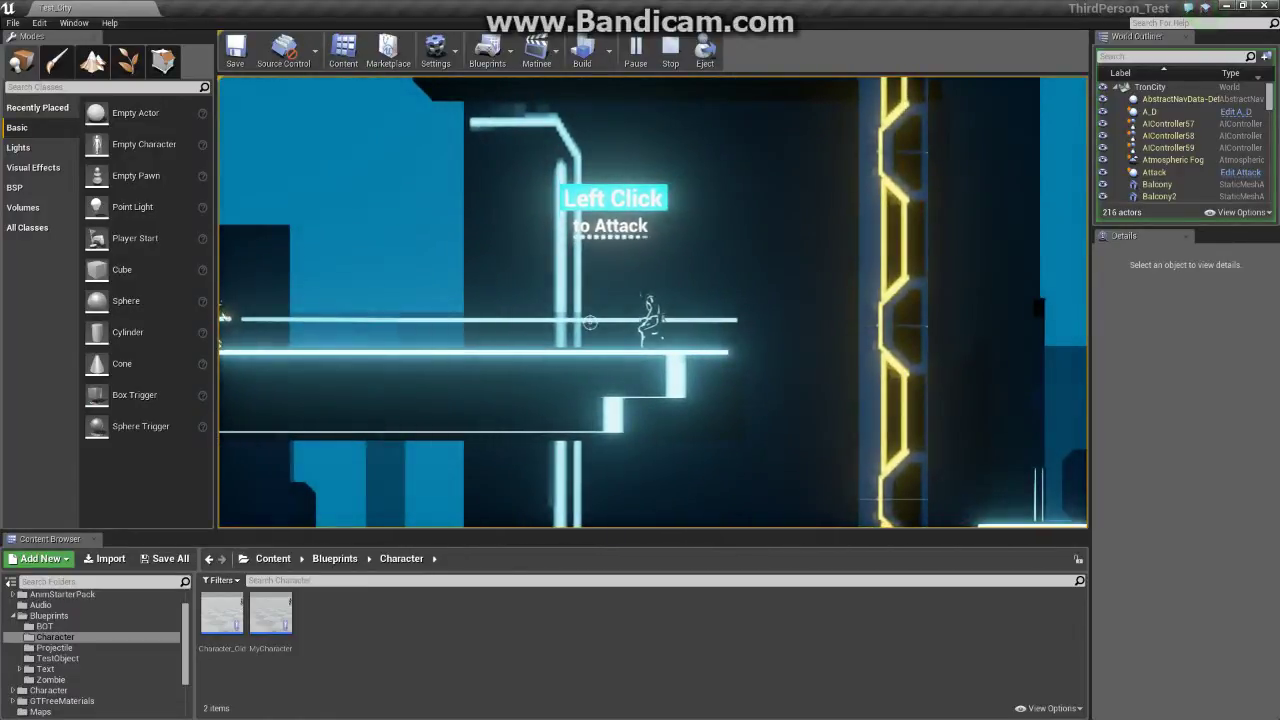
key("a")
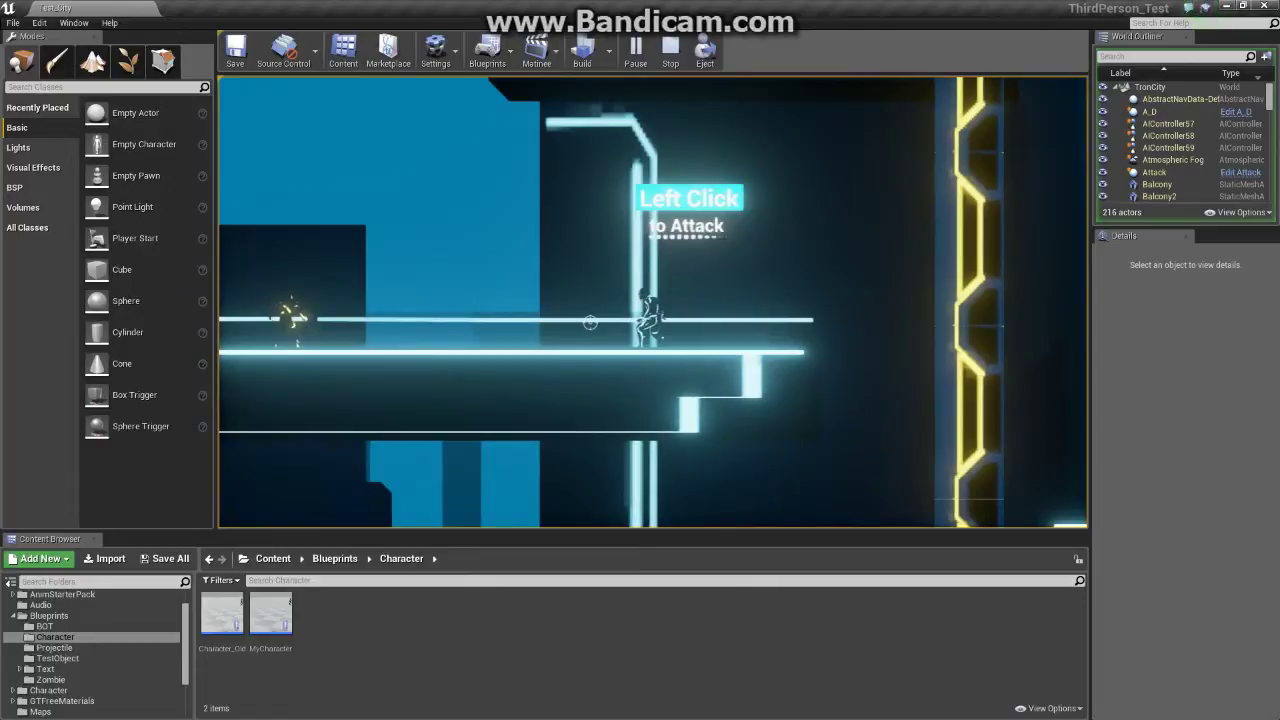
key("d")
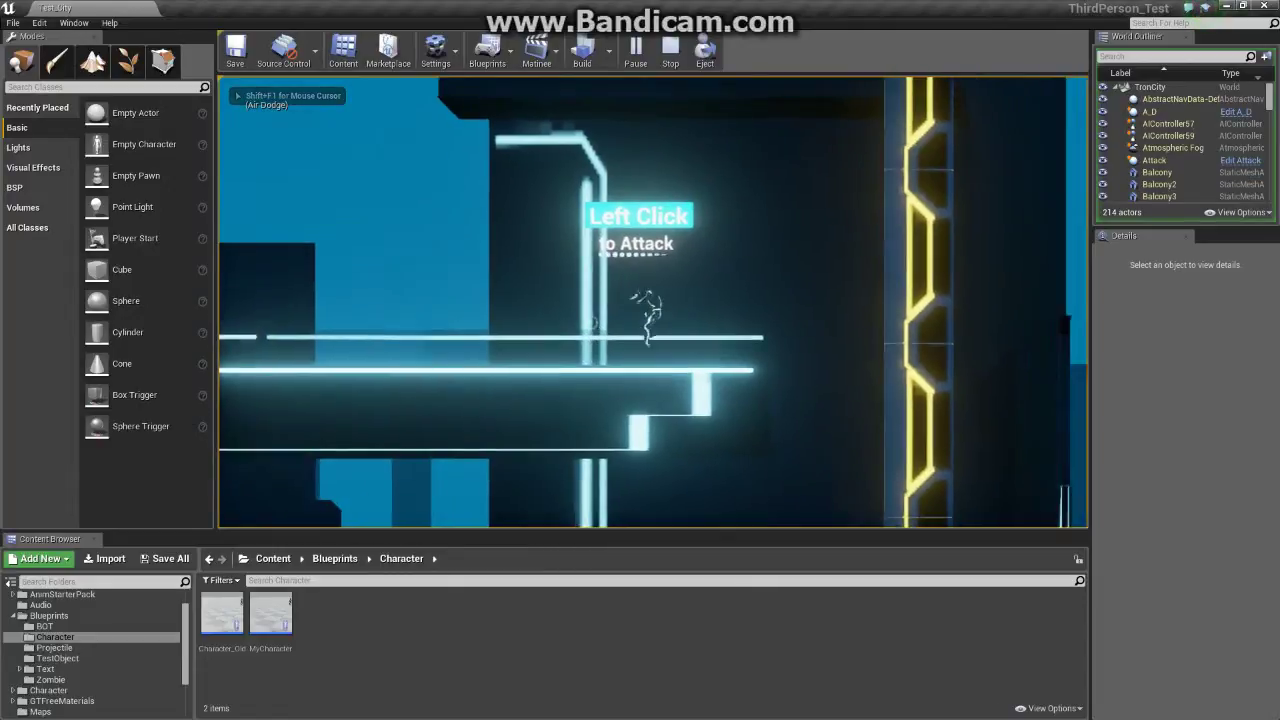
key("a")
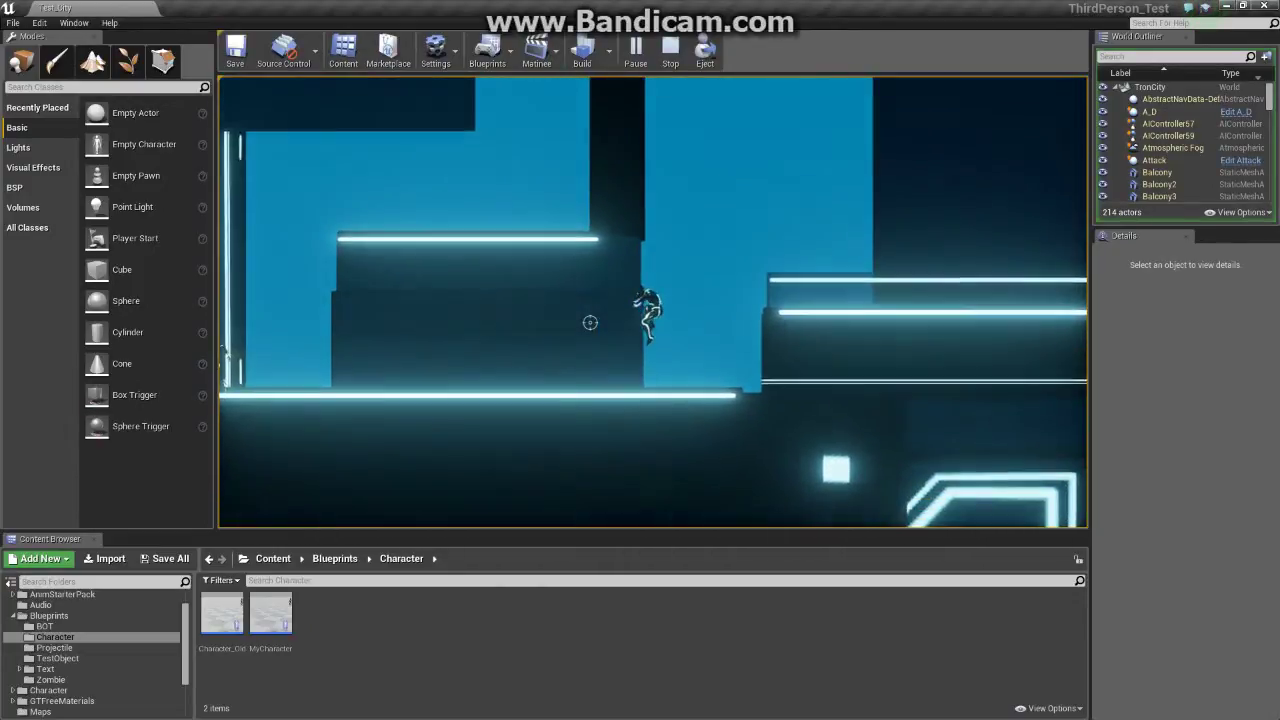
key("a")
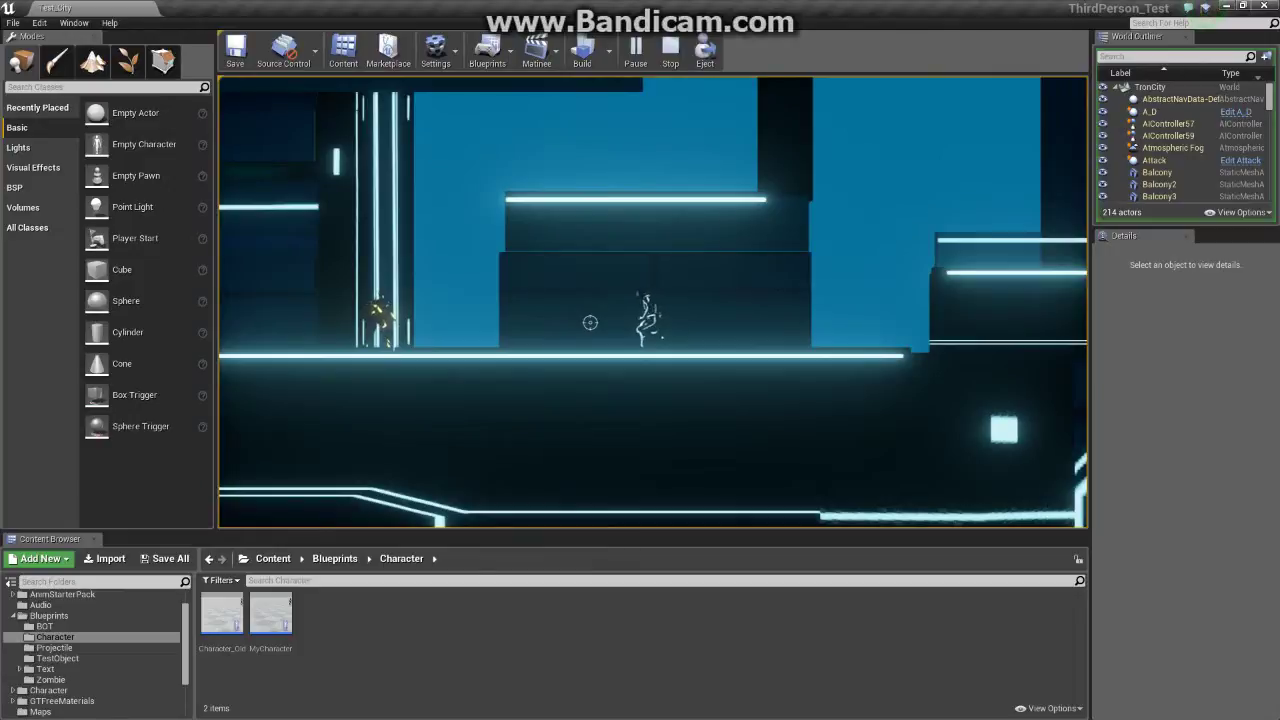
- Jump onto the higher platform and off again until the run ends at the title menu
key("d")
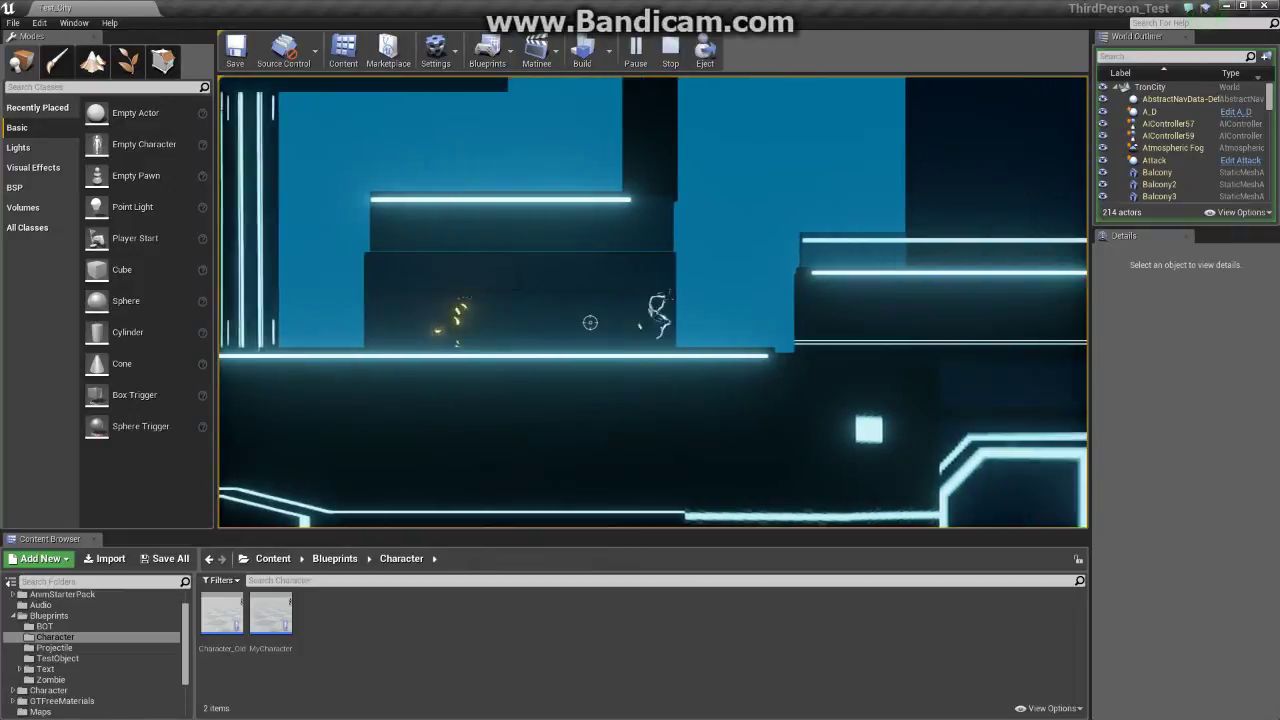
key("space")
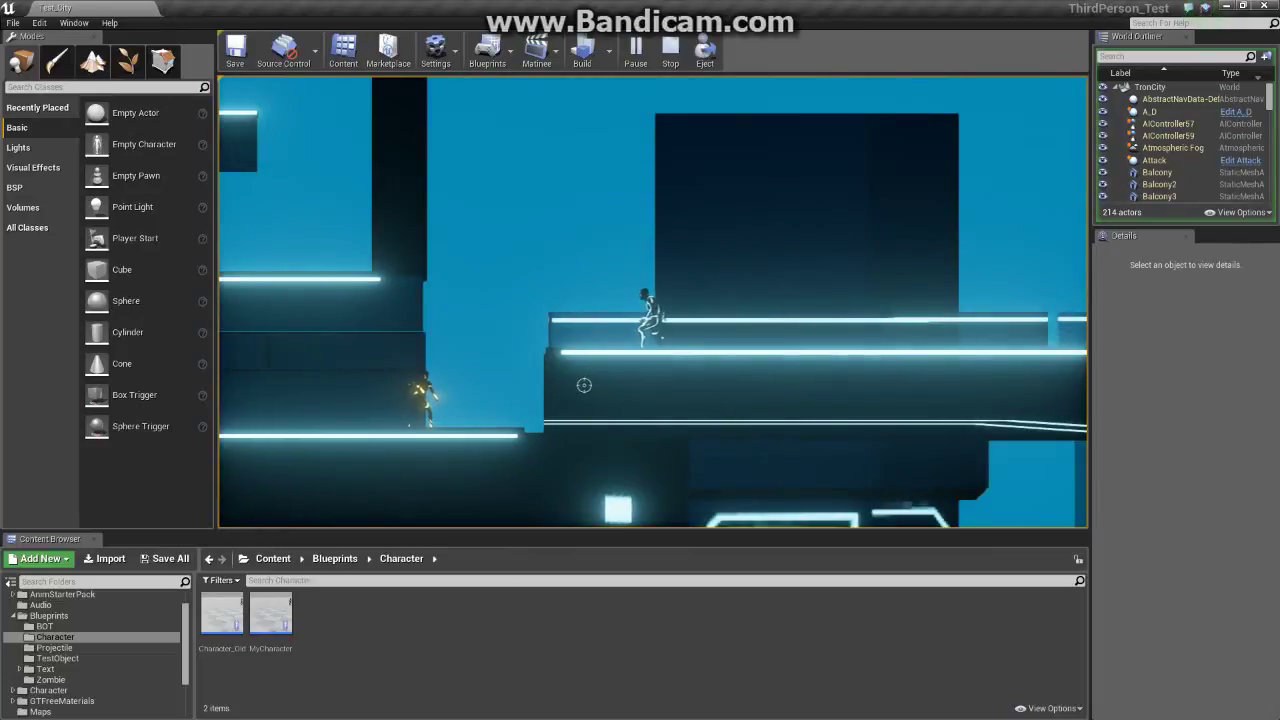
key("space")
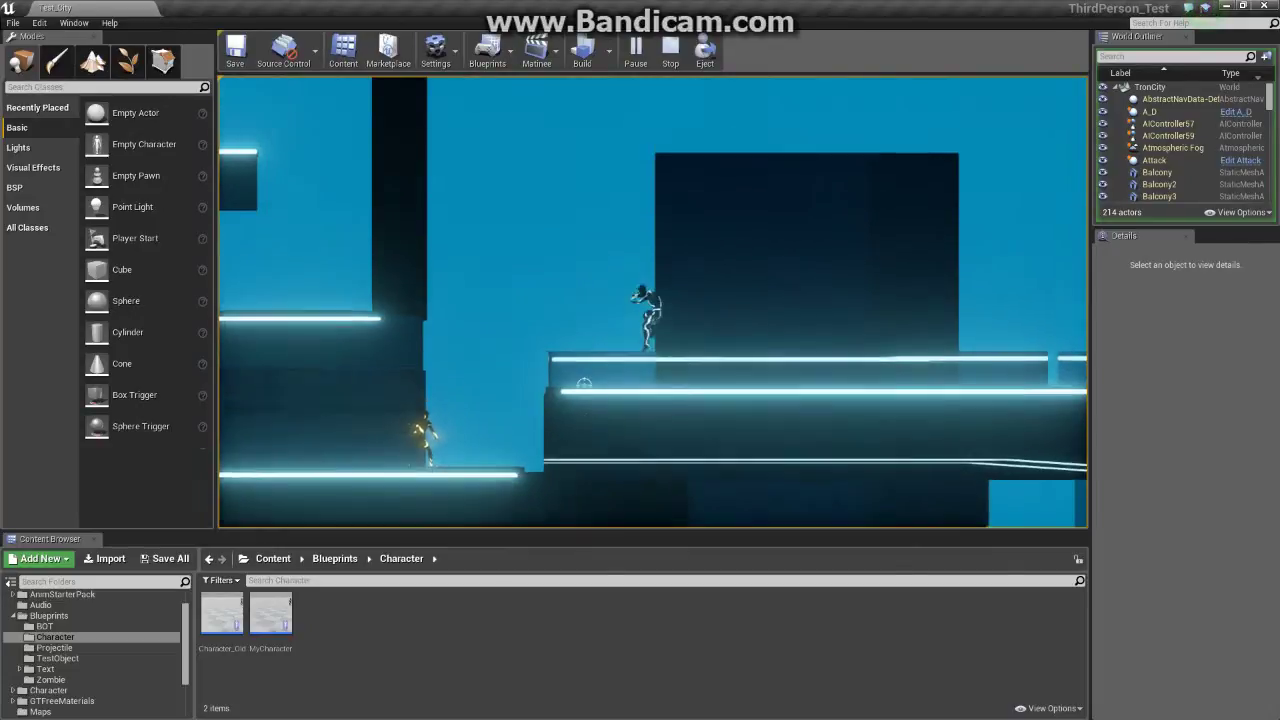
key("a")
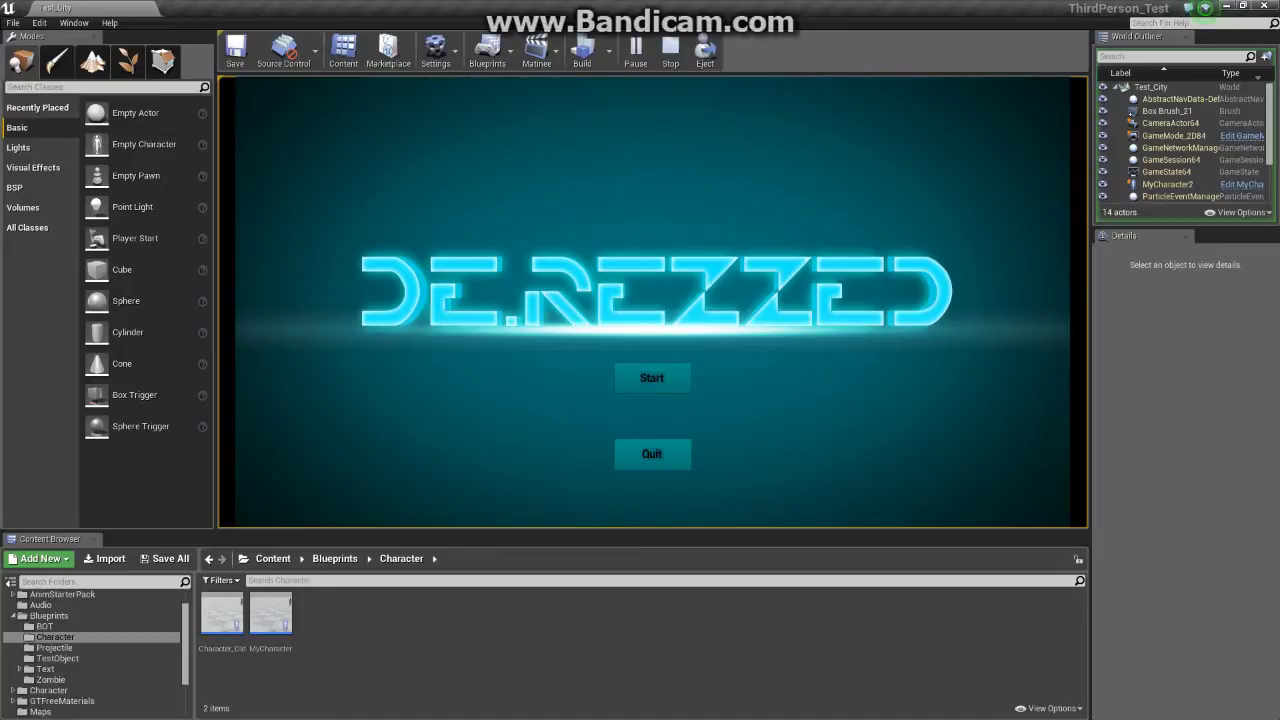
- Restart TronCity, run right, wall-run up, and air-dodge down beside the yellow enemy
left_click(672, 376)
key("d")
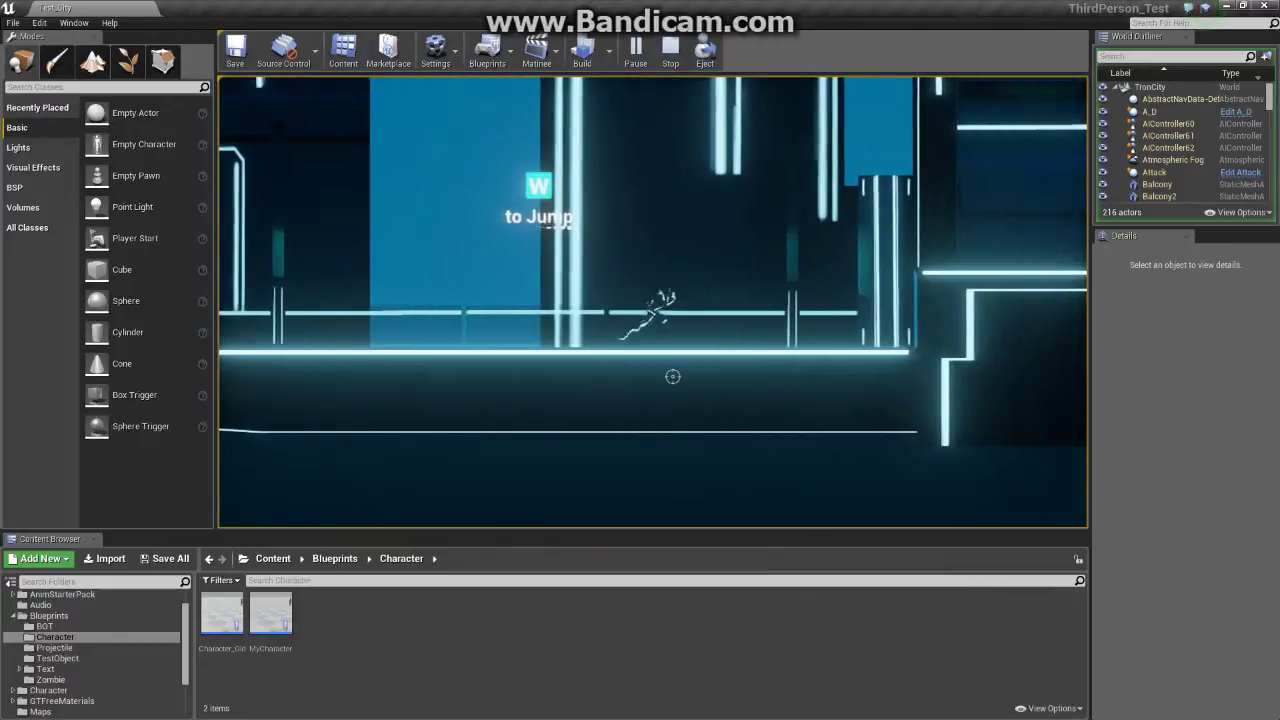
key("w")
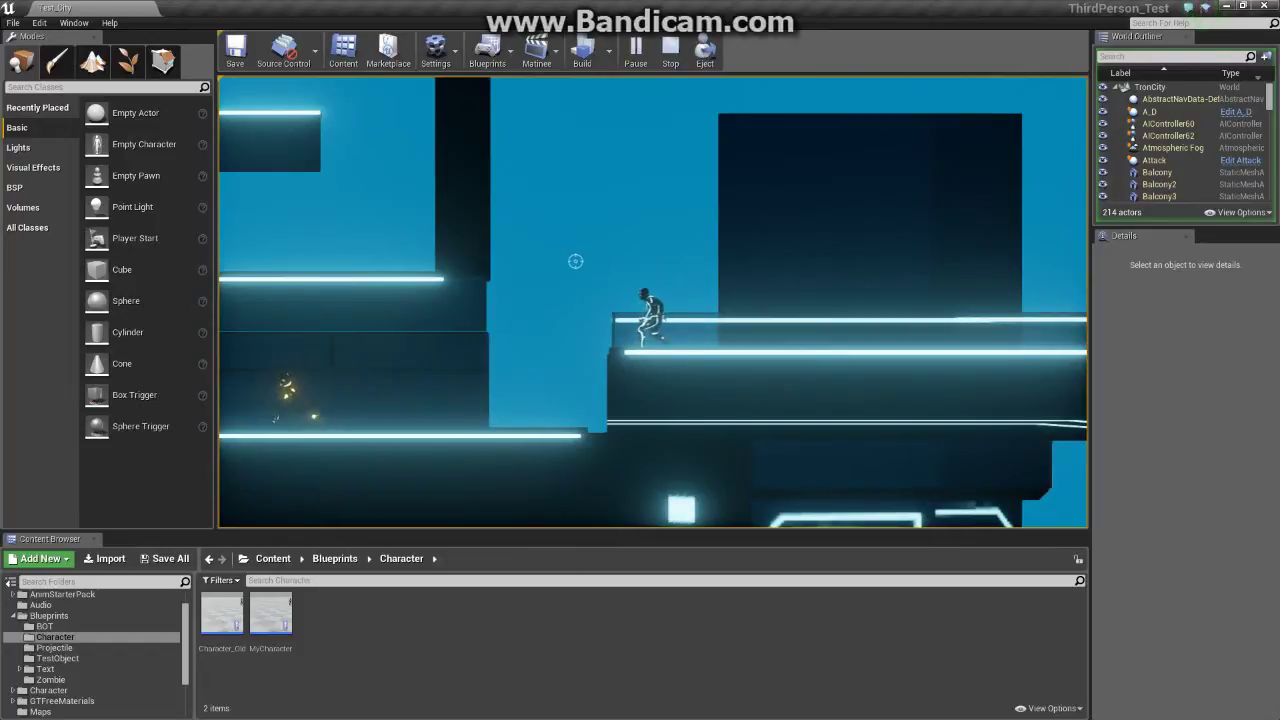
key("a")
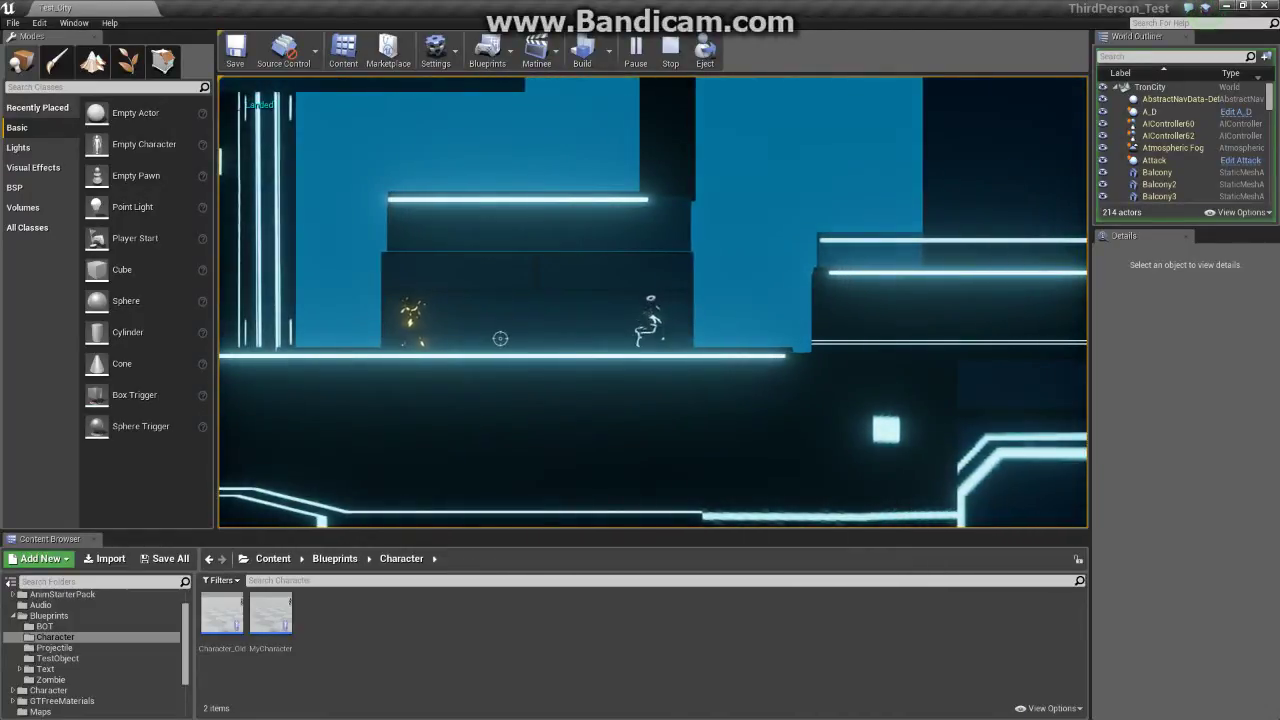
- Defeat the enemy, then jump and wall-run up the tower across the higher platforms
key("space")
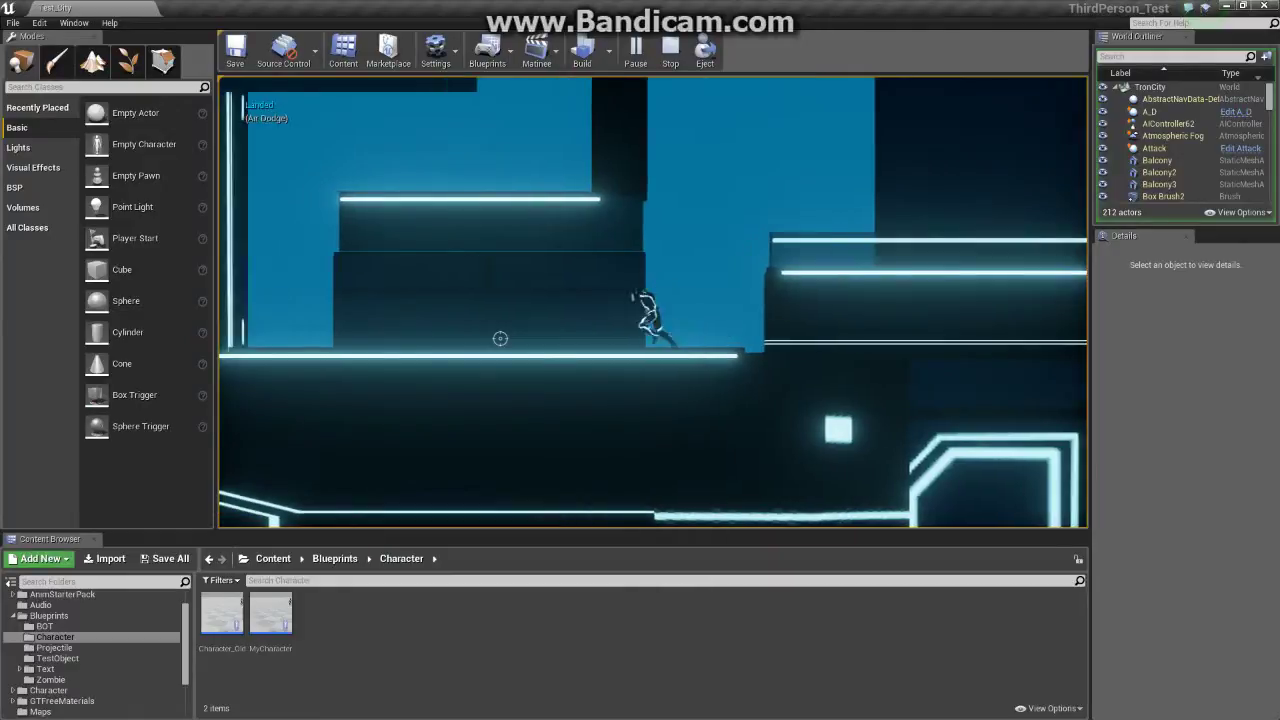
key("space")
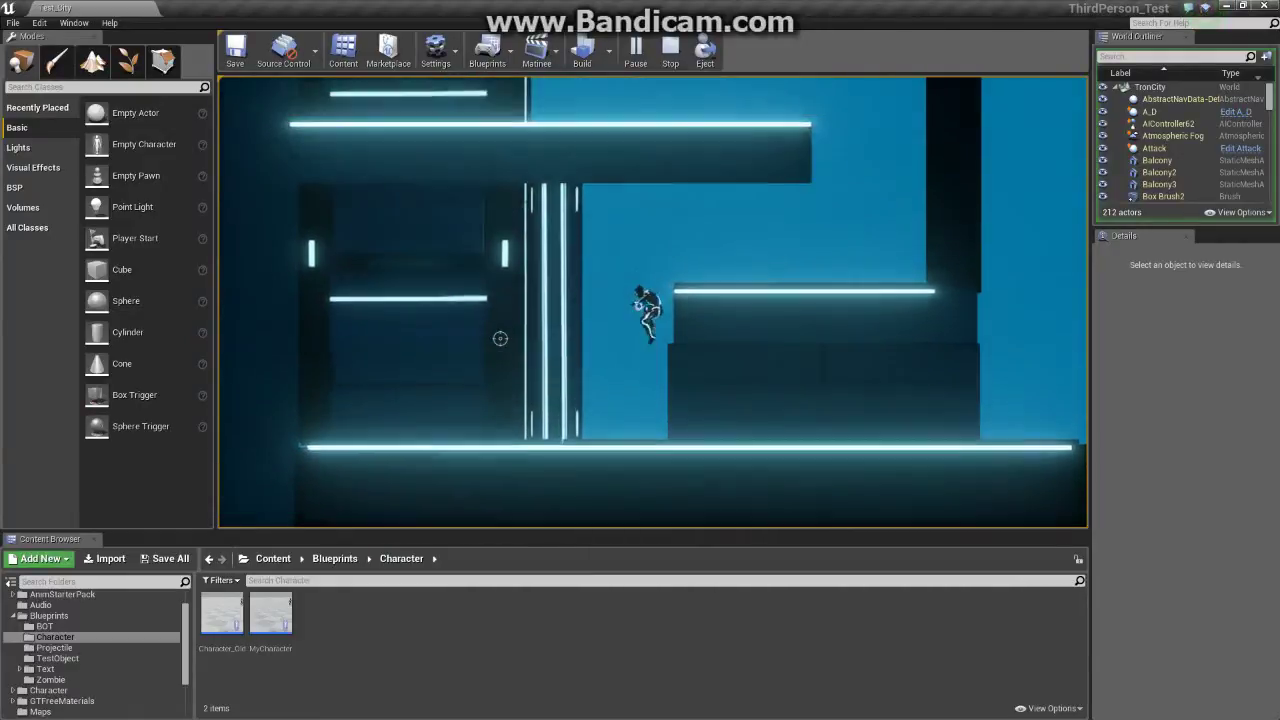
key("space")
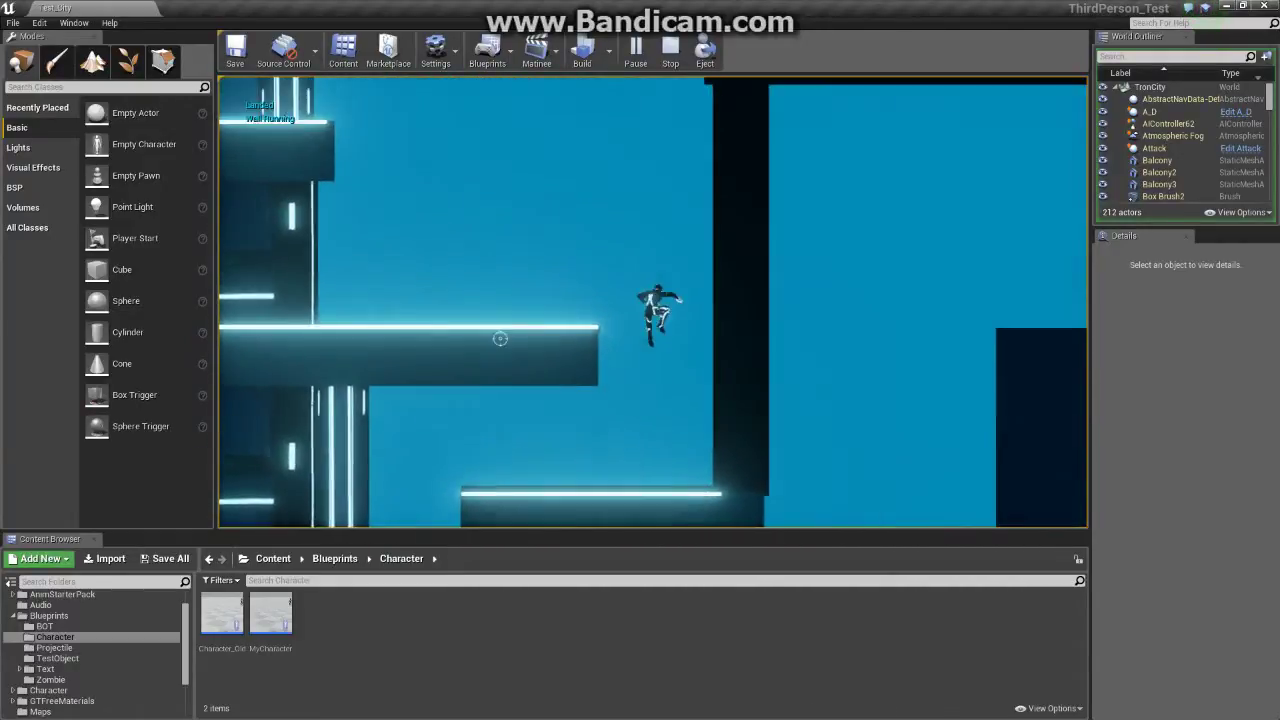
key("space")
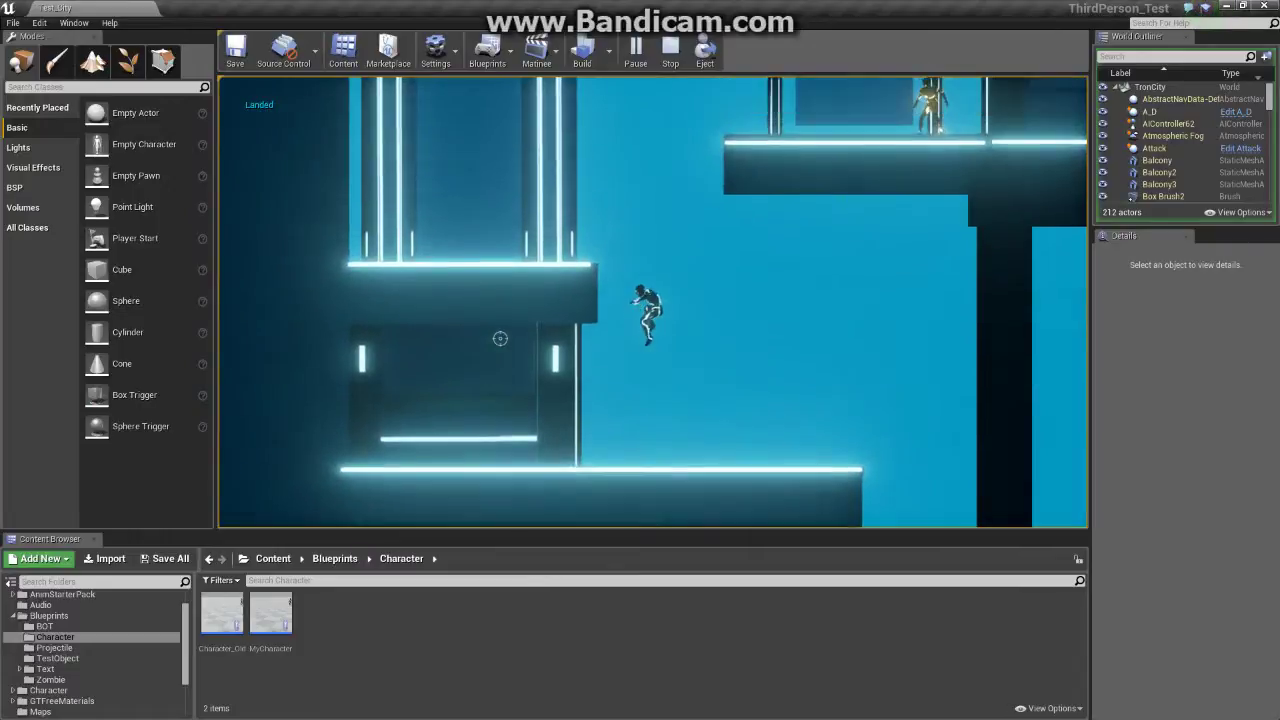
key("space")
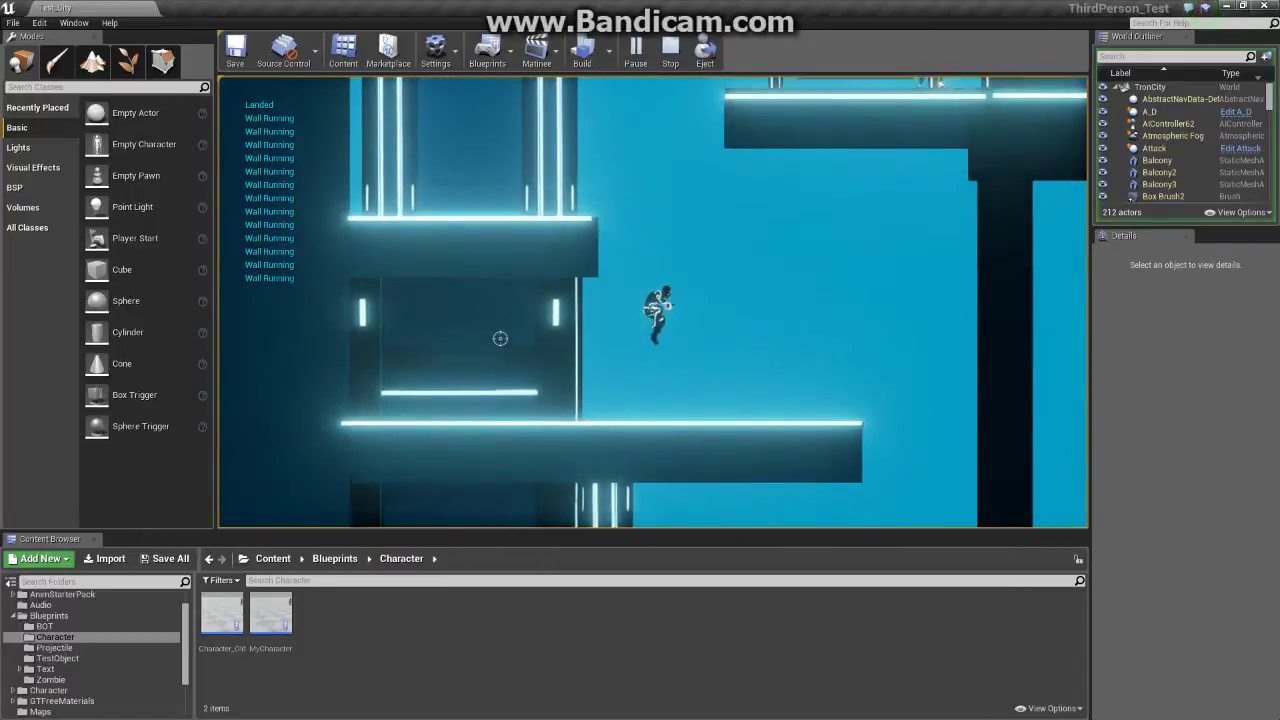
key("space")
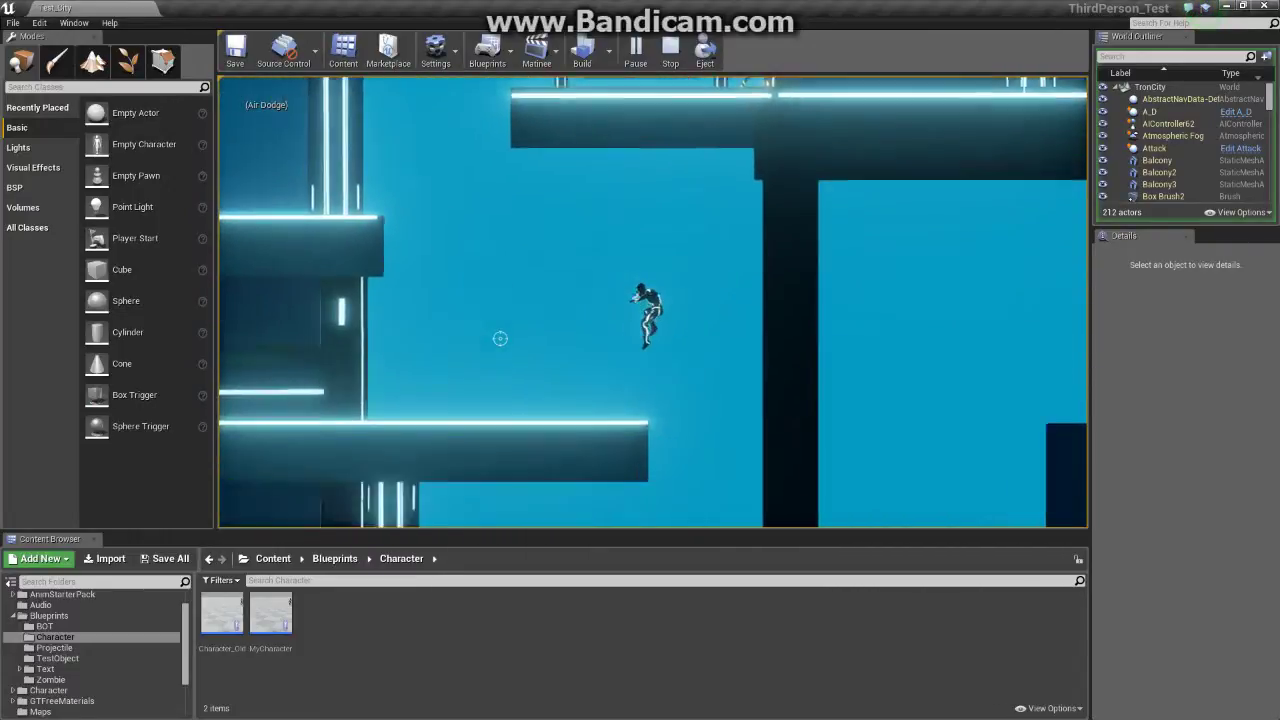
key("space")
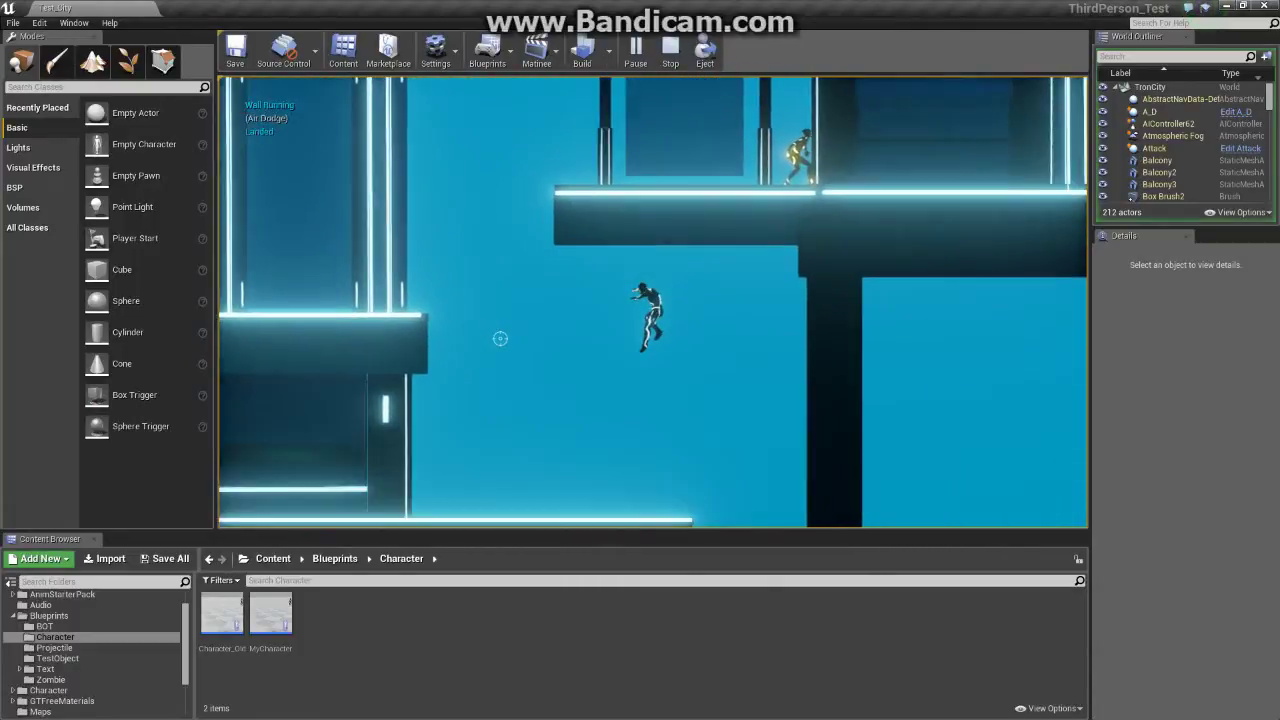
key("space")
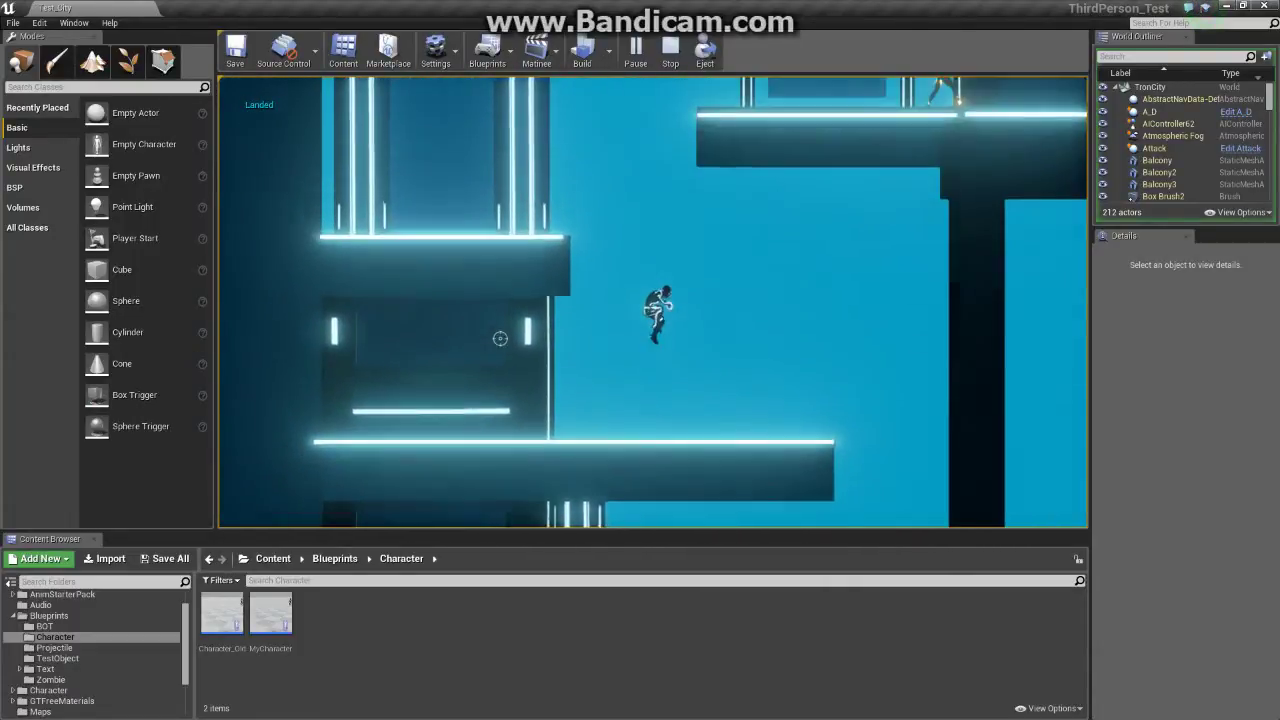
- Wall-run up the buildings and air-dodge along the ledges until the DE.REZZED menu returns
key("space")
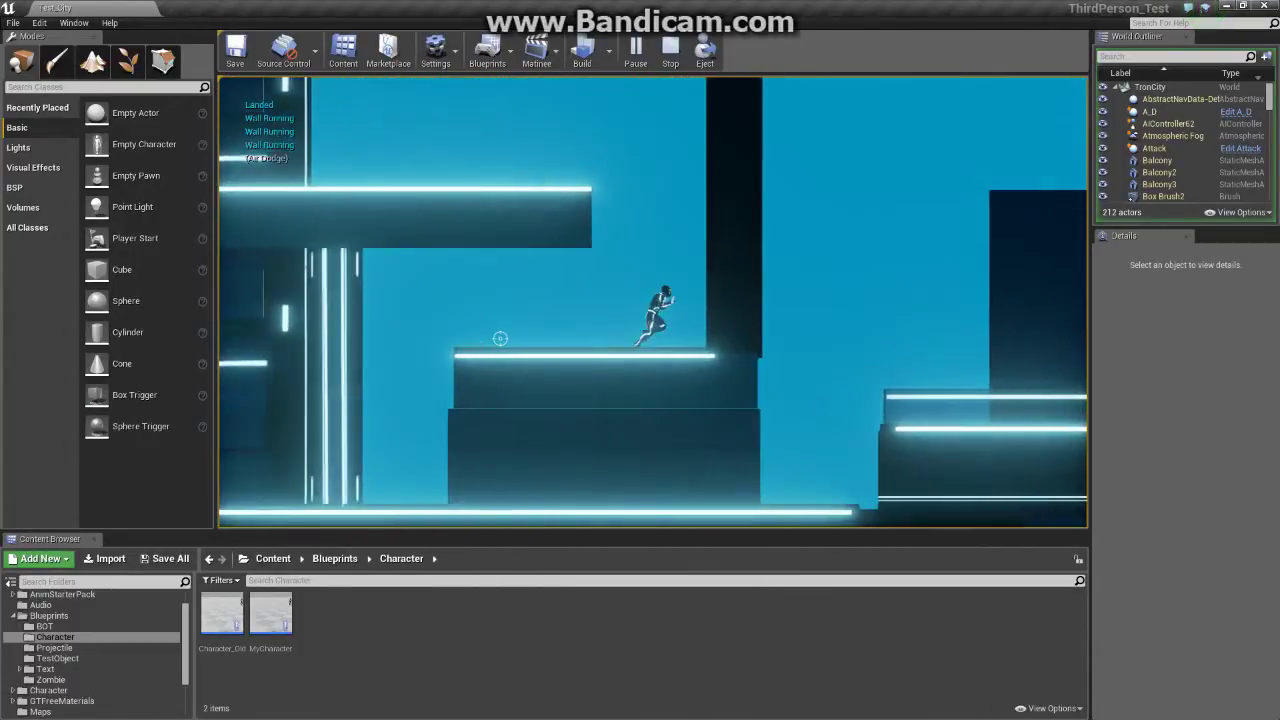
key("space")
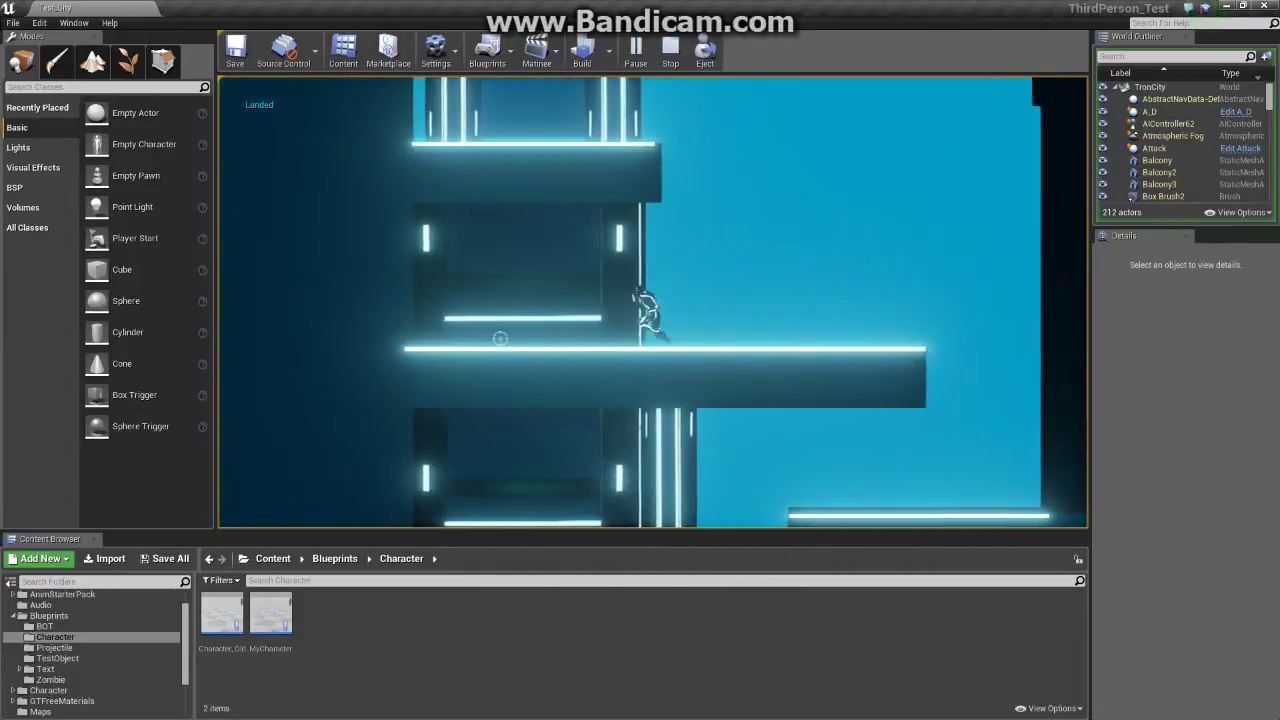
key("space")
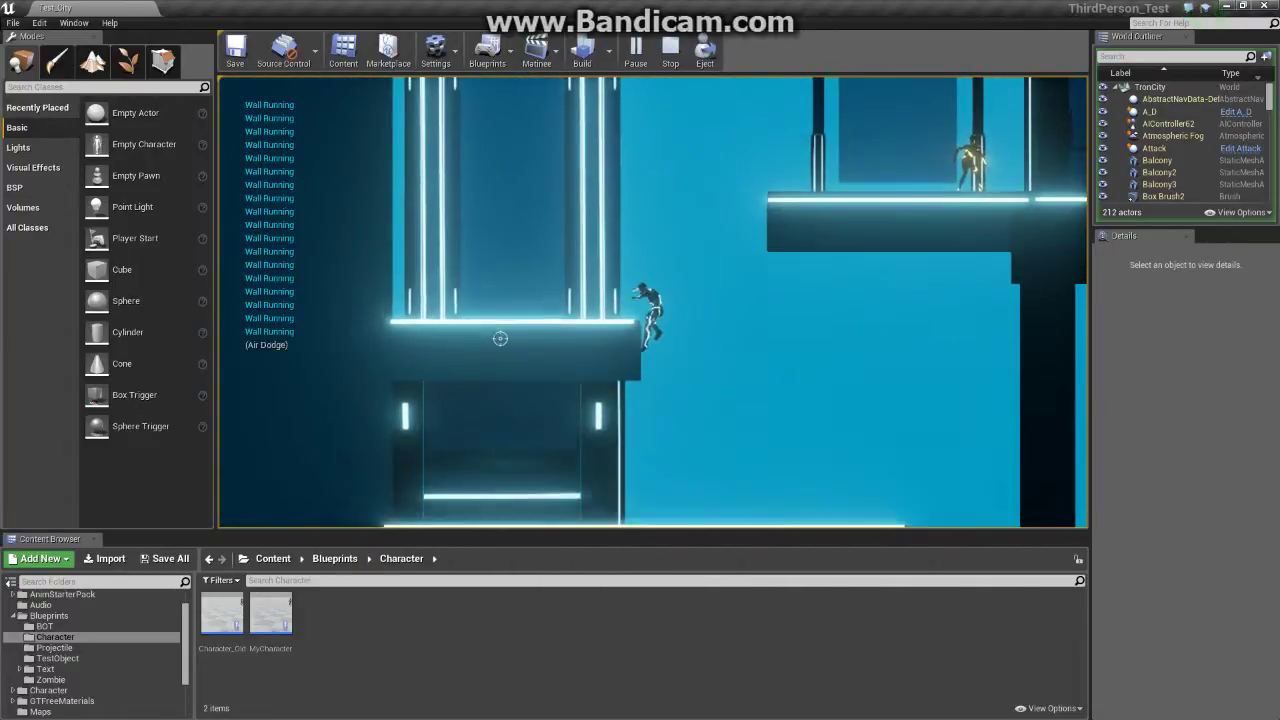
key("space")
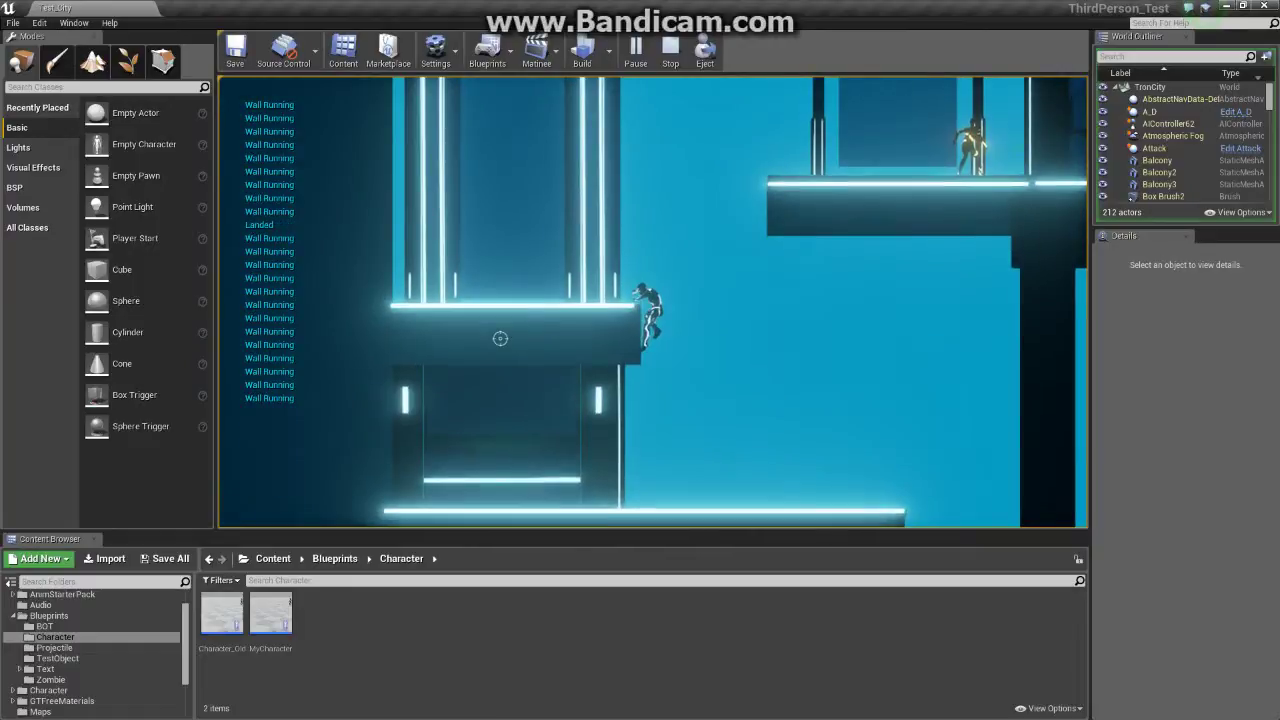
key("space")
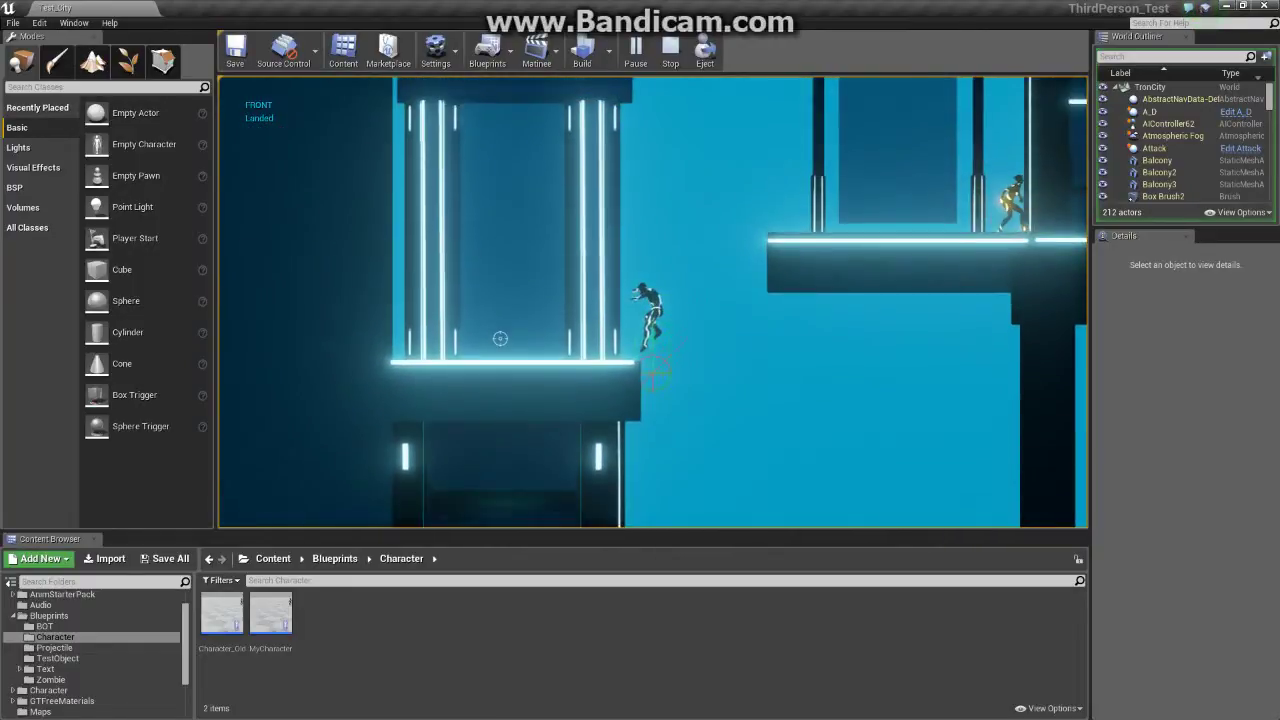
key("space")
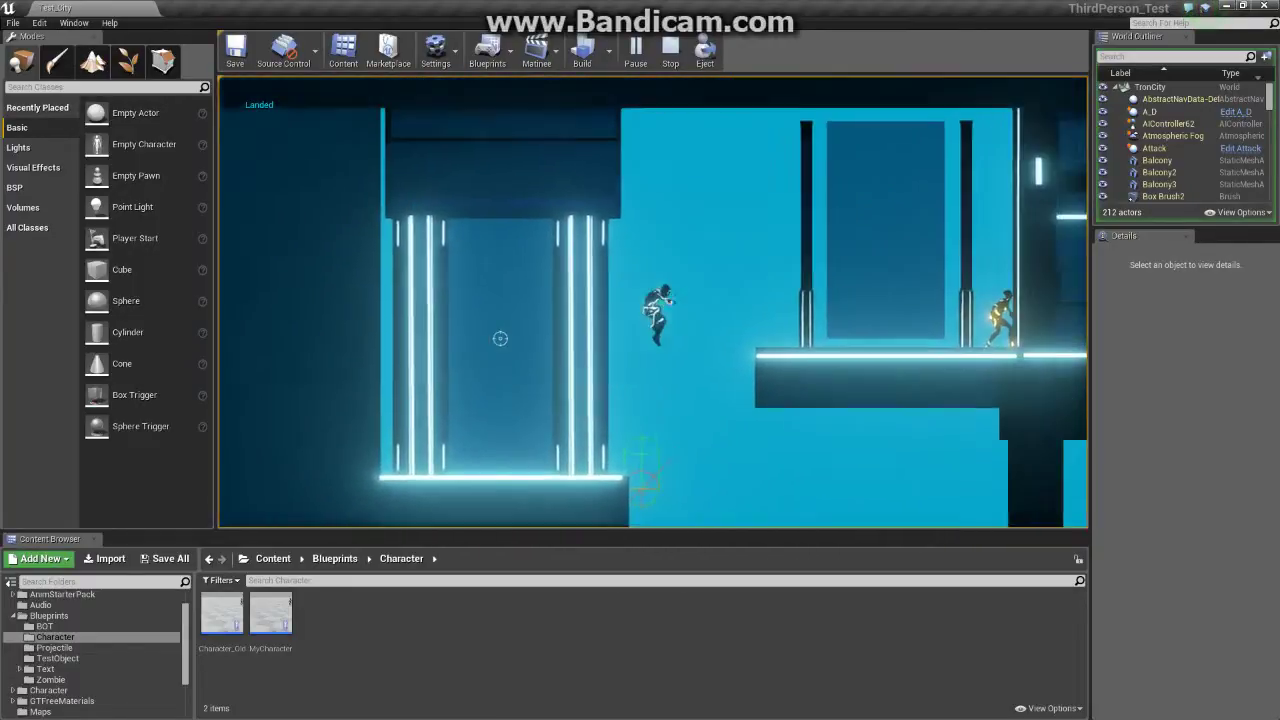
key("d")
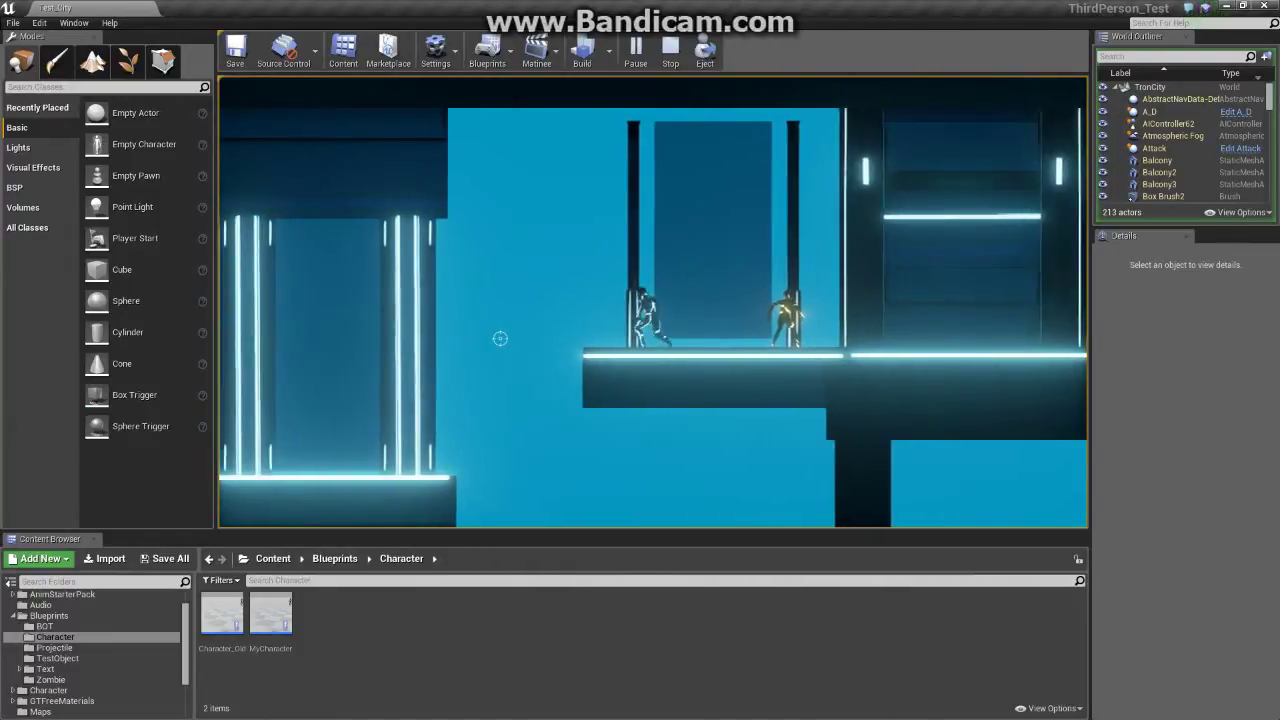
key("shift")
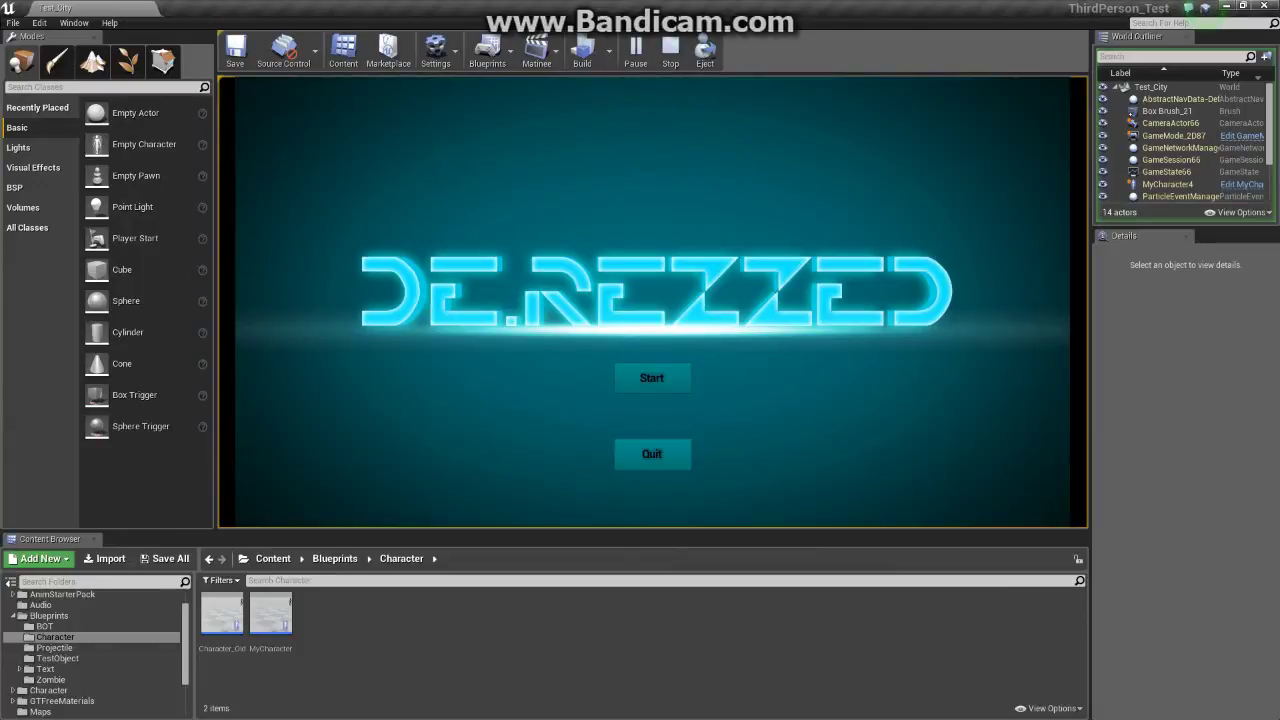
- Start a new game, run to the jump sign, wall-run and double-jump onto the ledge
left_click(651, 377)
key("d")
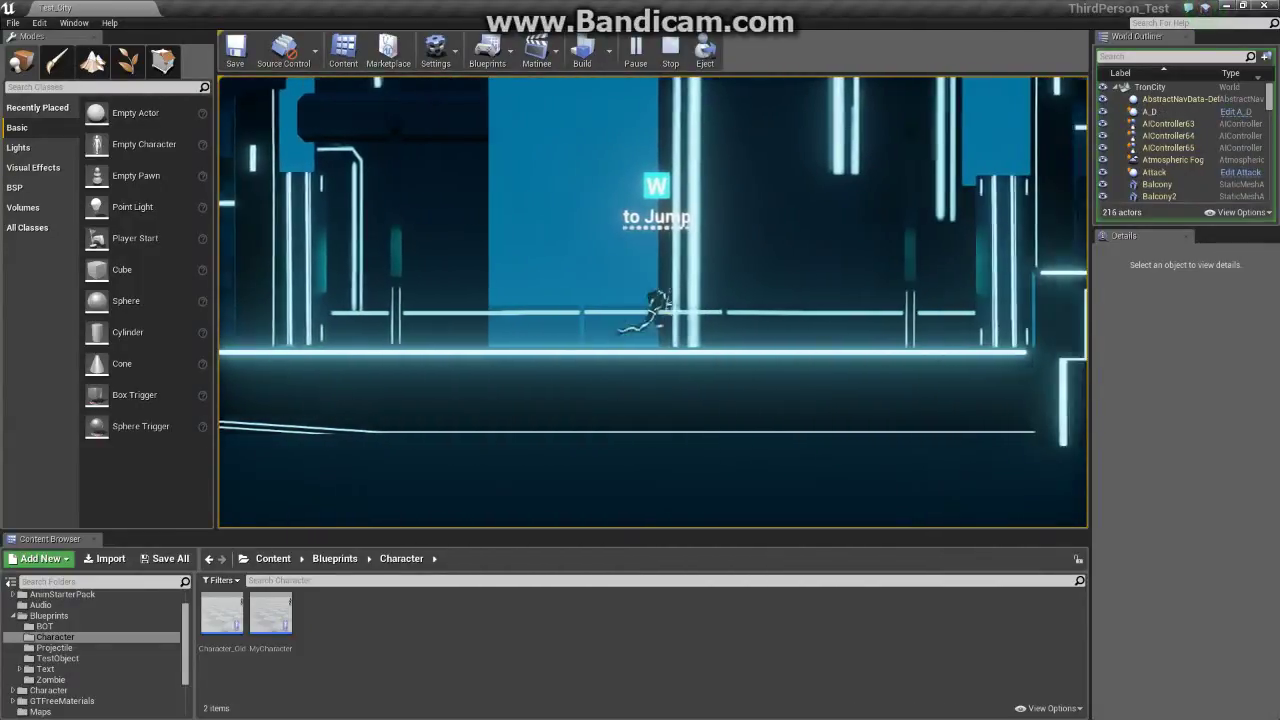
key("w")
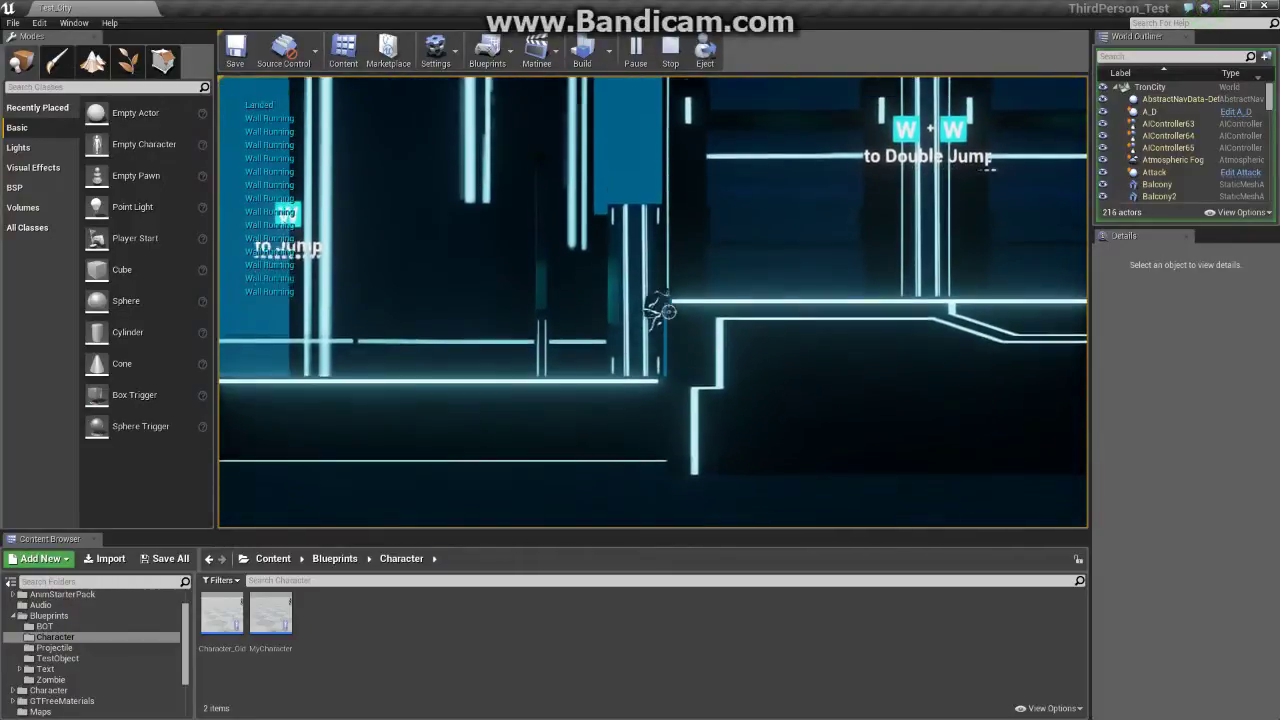
key("w")
key("d")
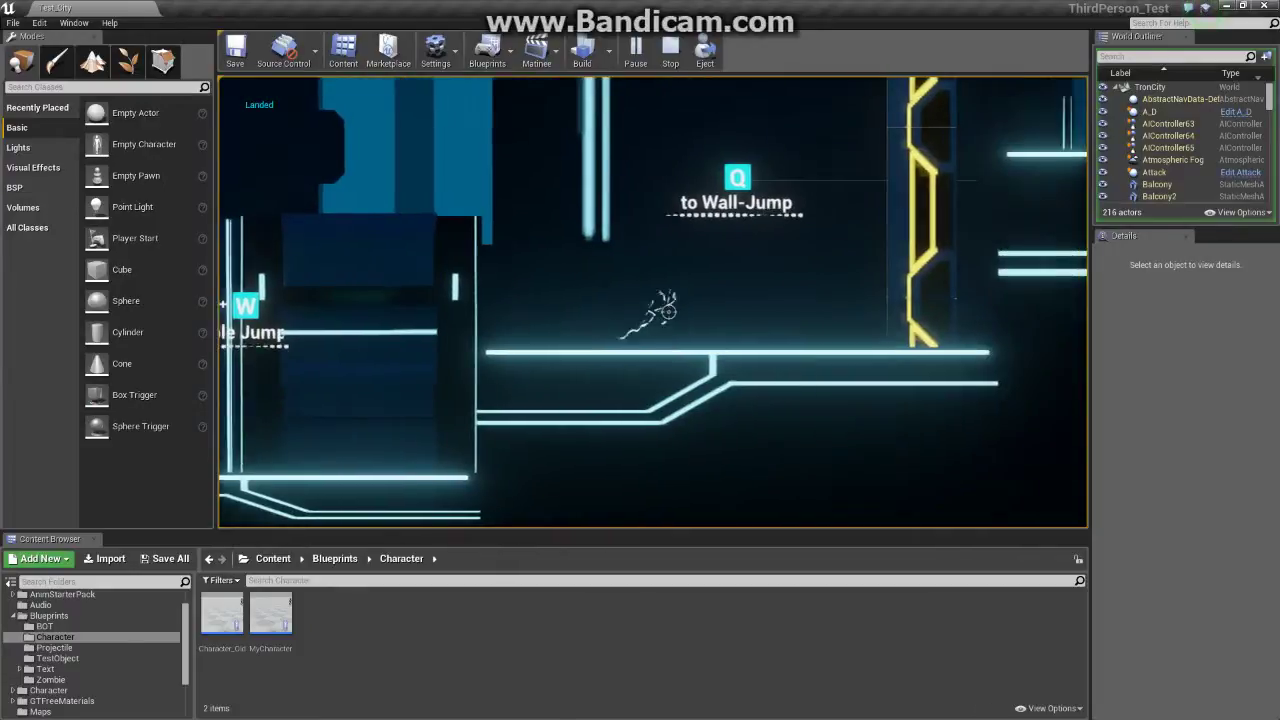
- Wall-run the yellow wall, wall-jump off with Q, and run left to the attack sign
key("w")
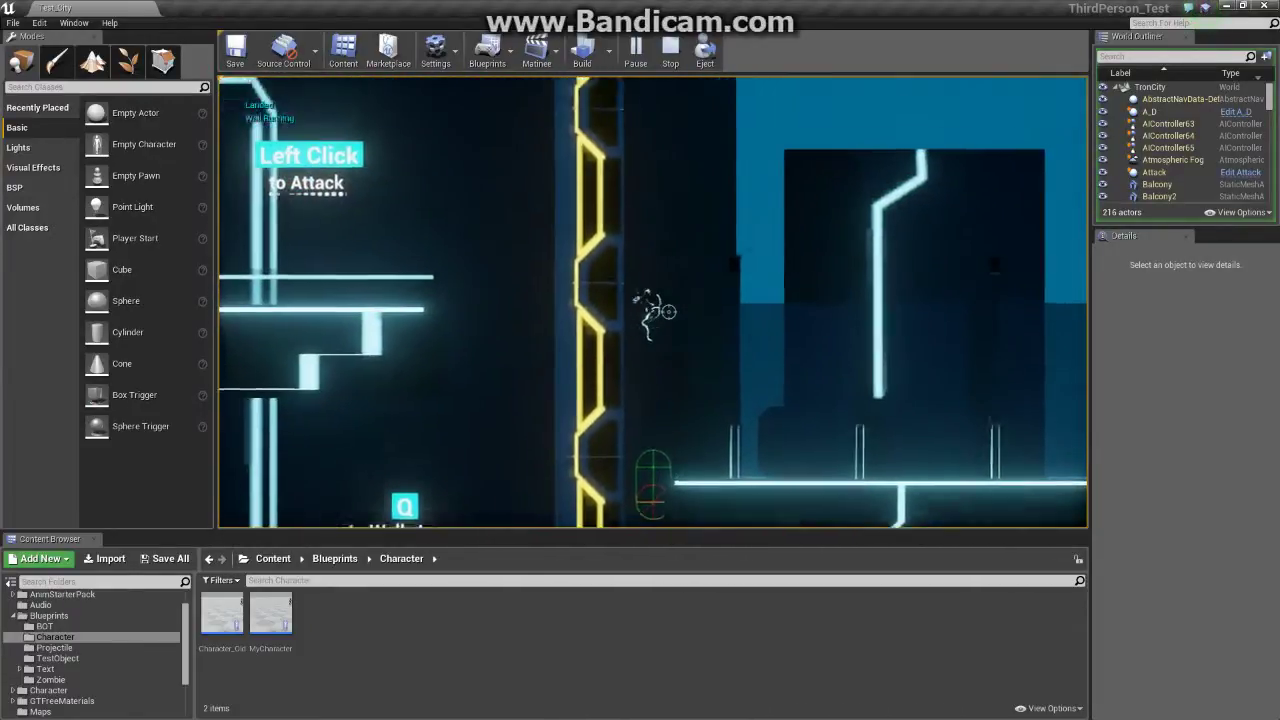
key("q")
key("d")
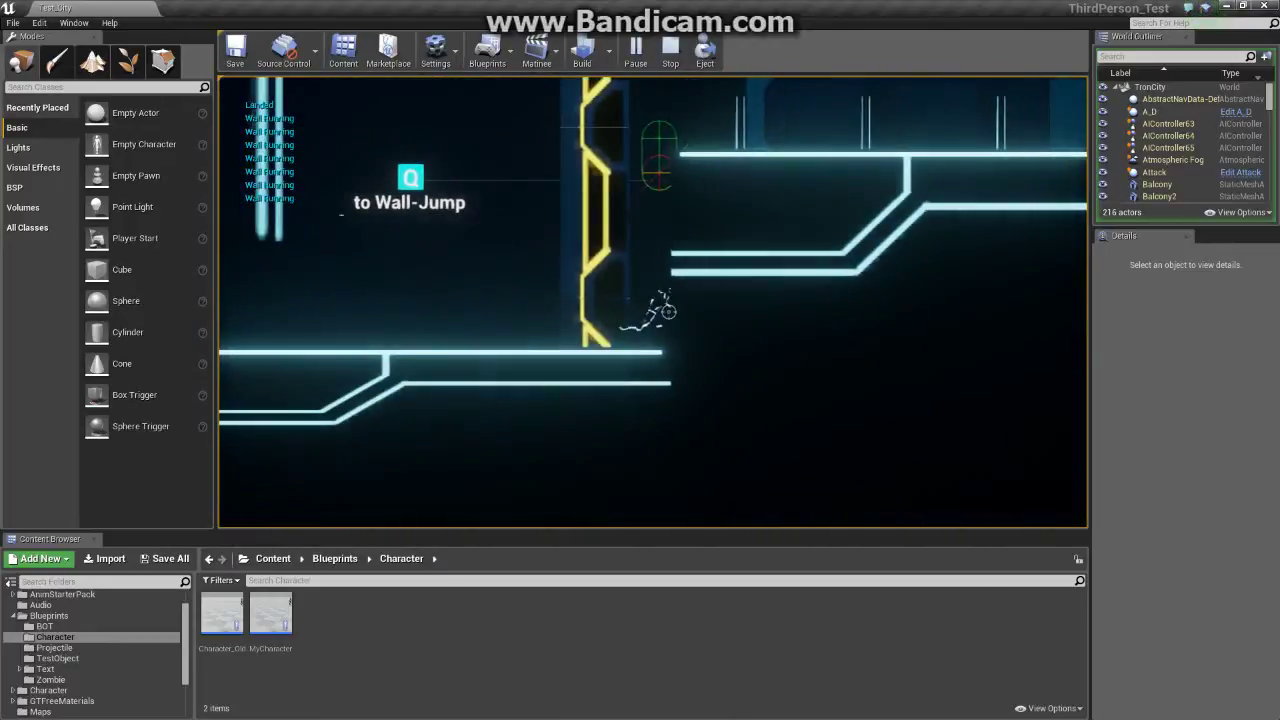
key("space")
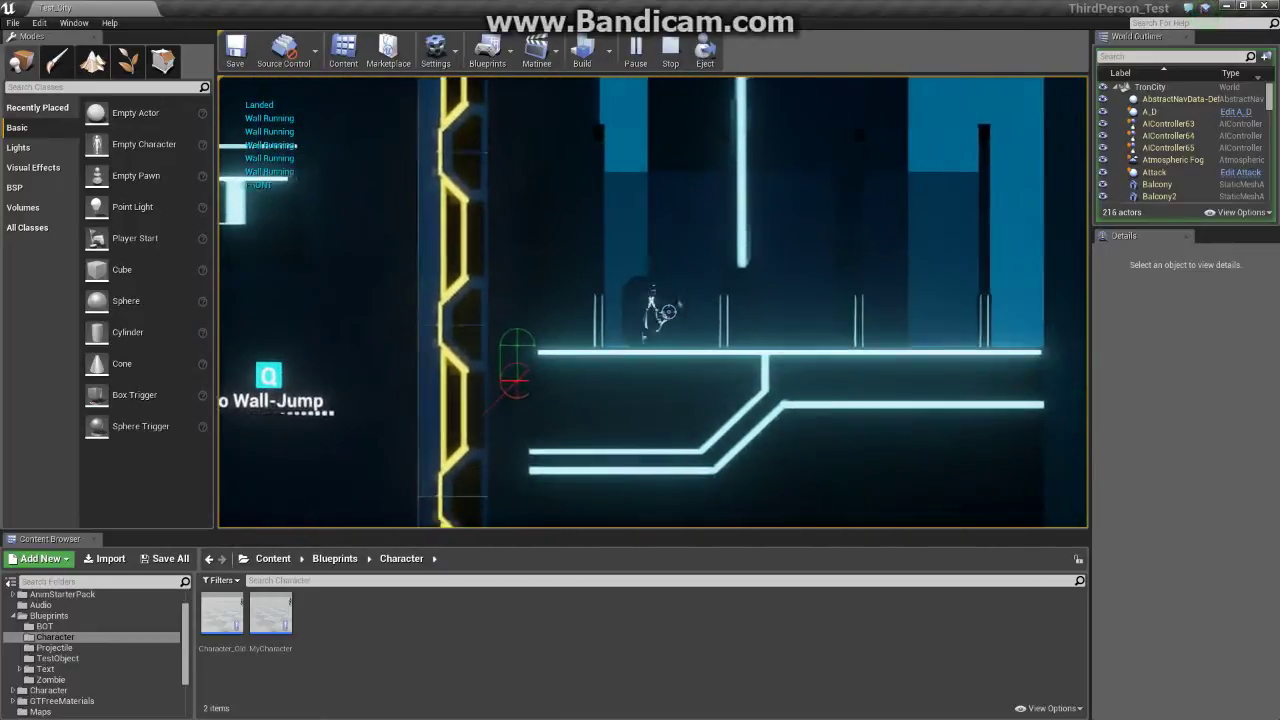
key("a")
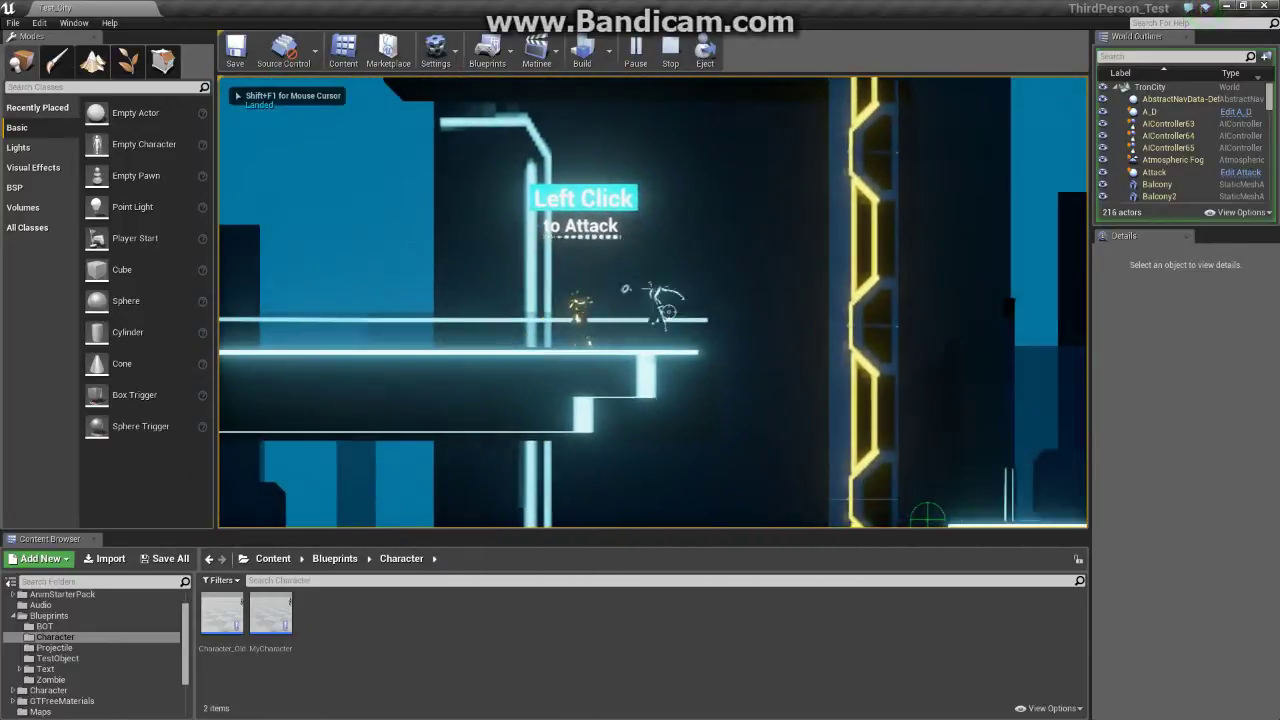
- Run left through the level toward the yellow enemy, jumping and wall-running to the ledge
key("a")
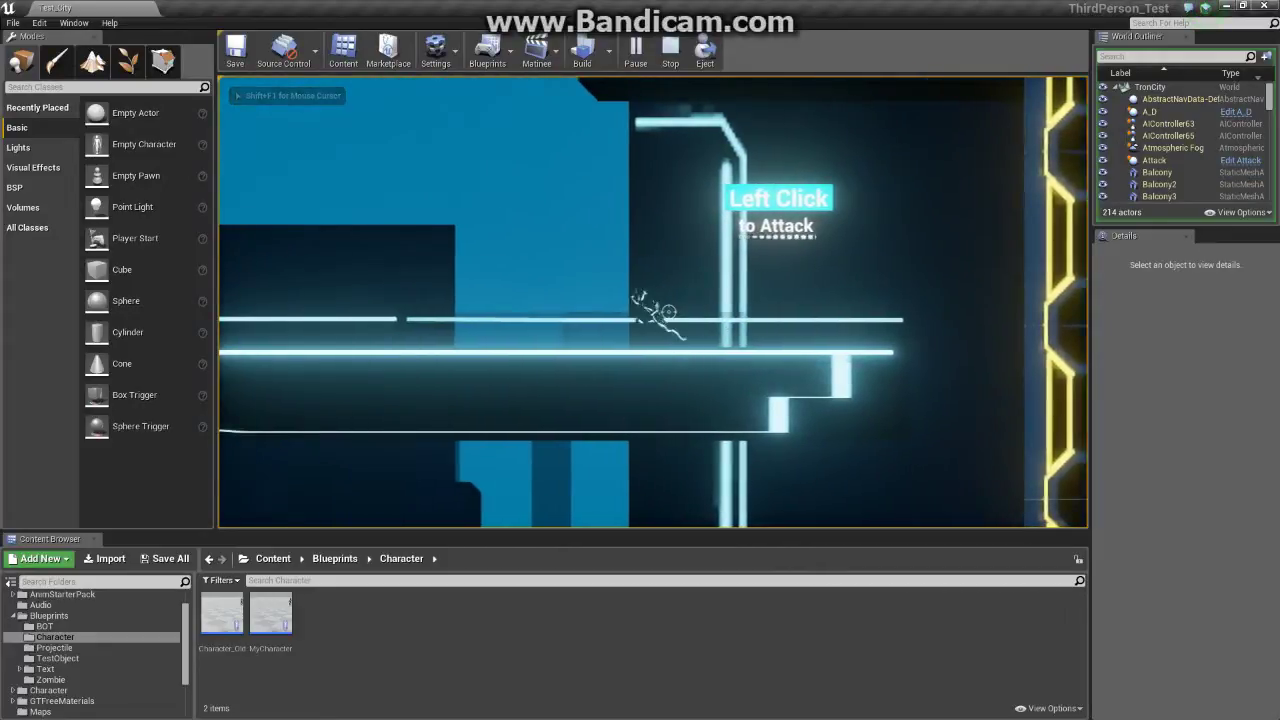
key("a")
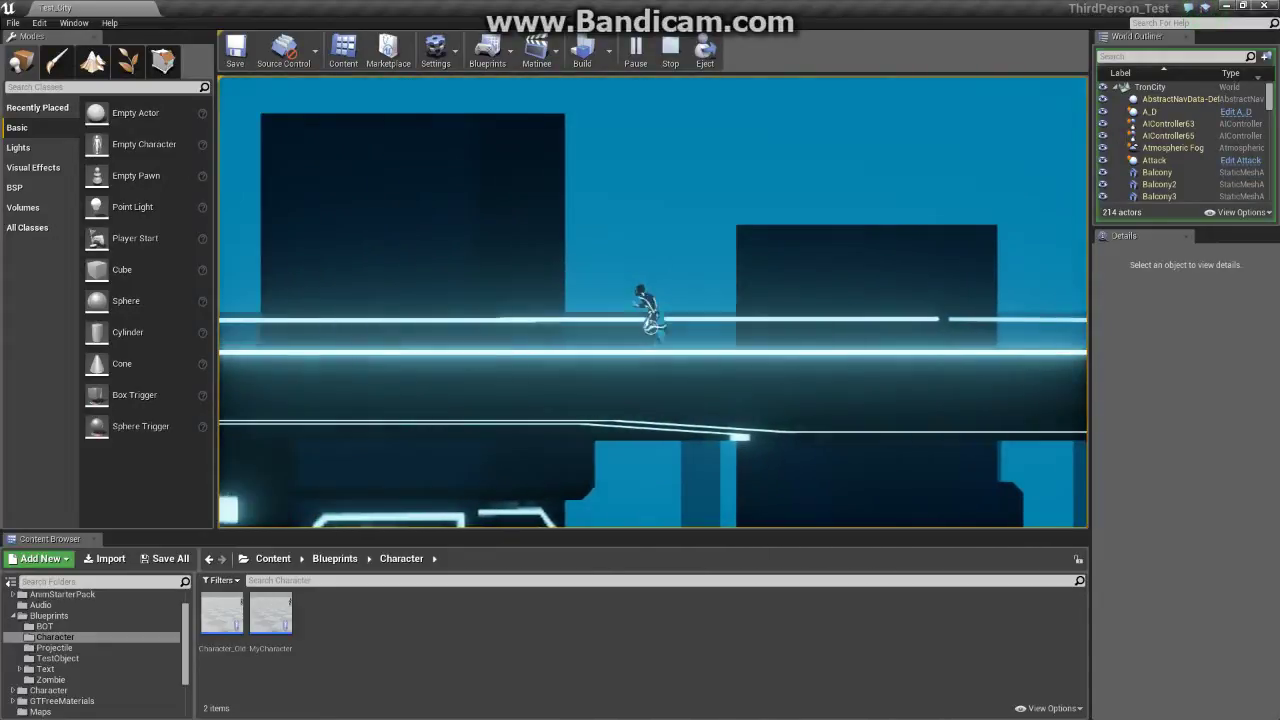
key("a")
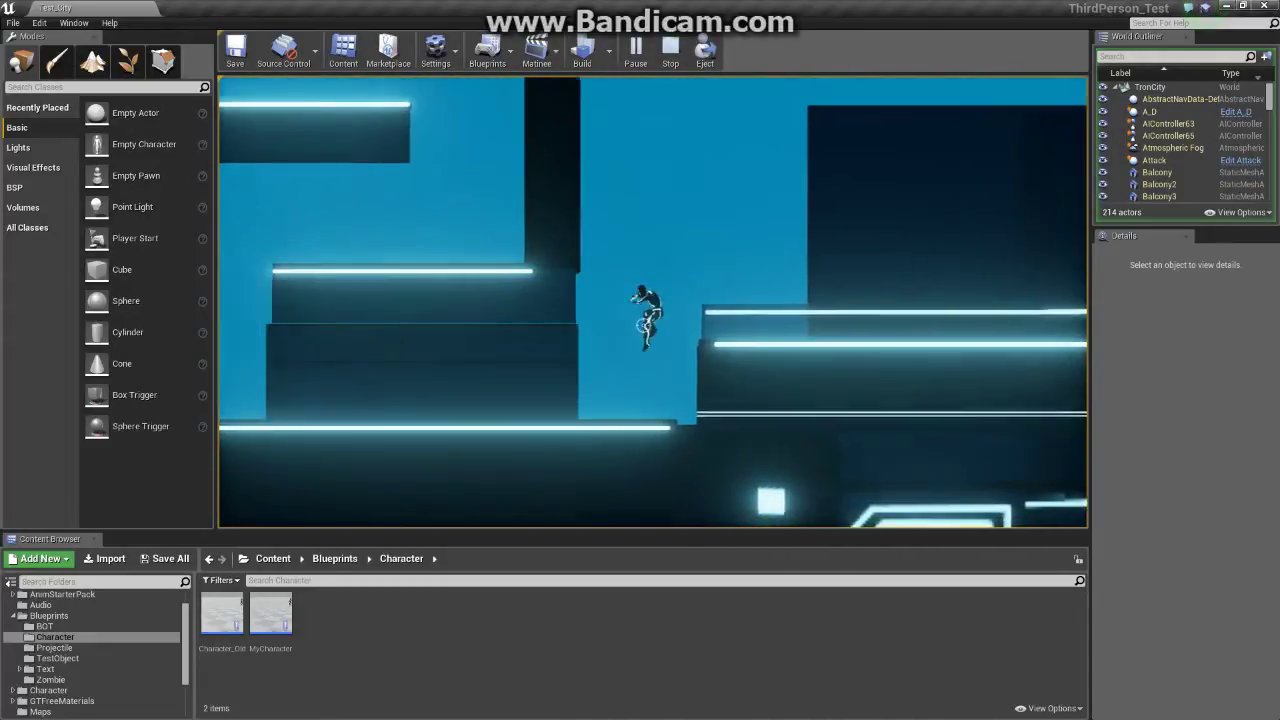
key("a")
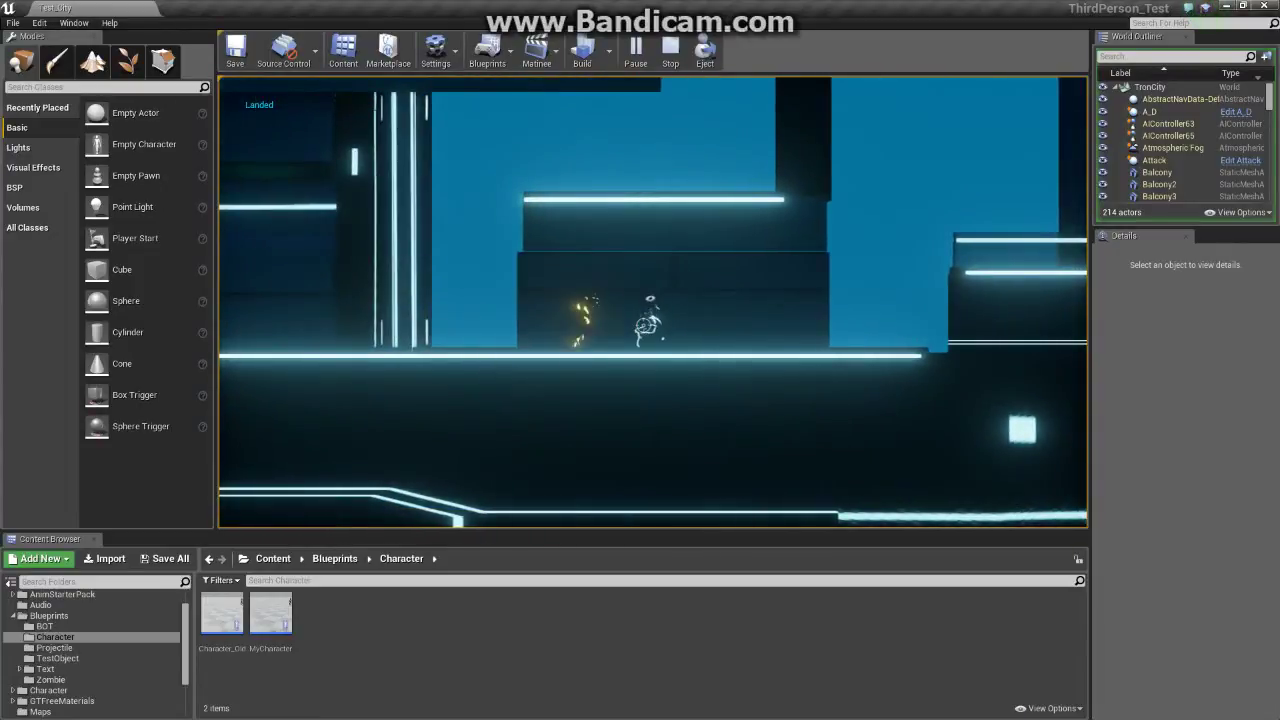
key("a")
key("space")
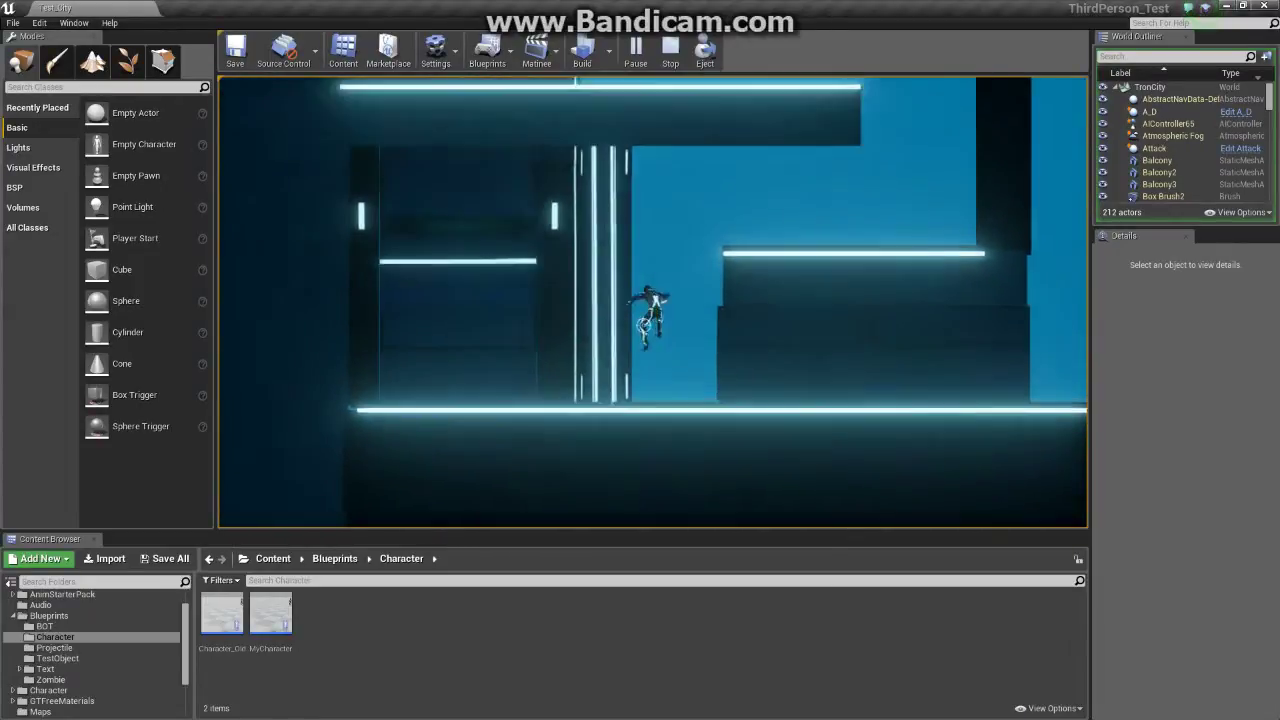
key("space")
key("space")
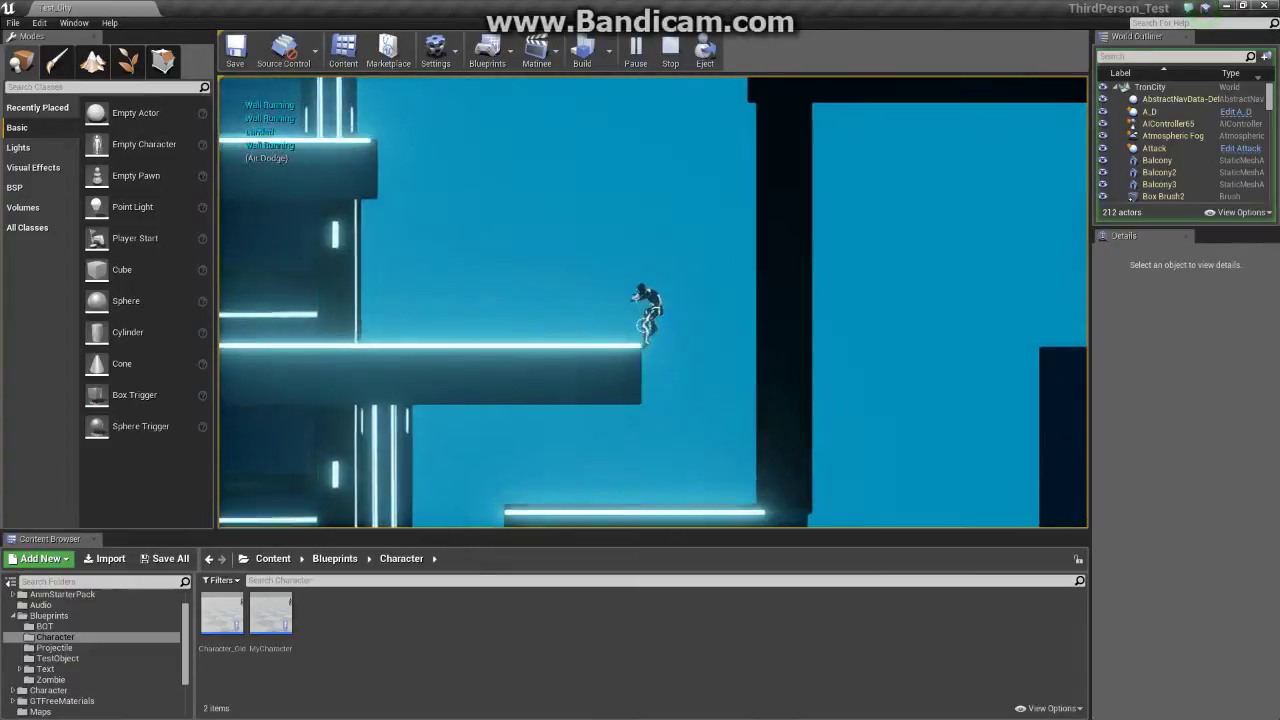
key("a")
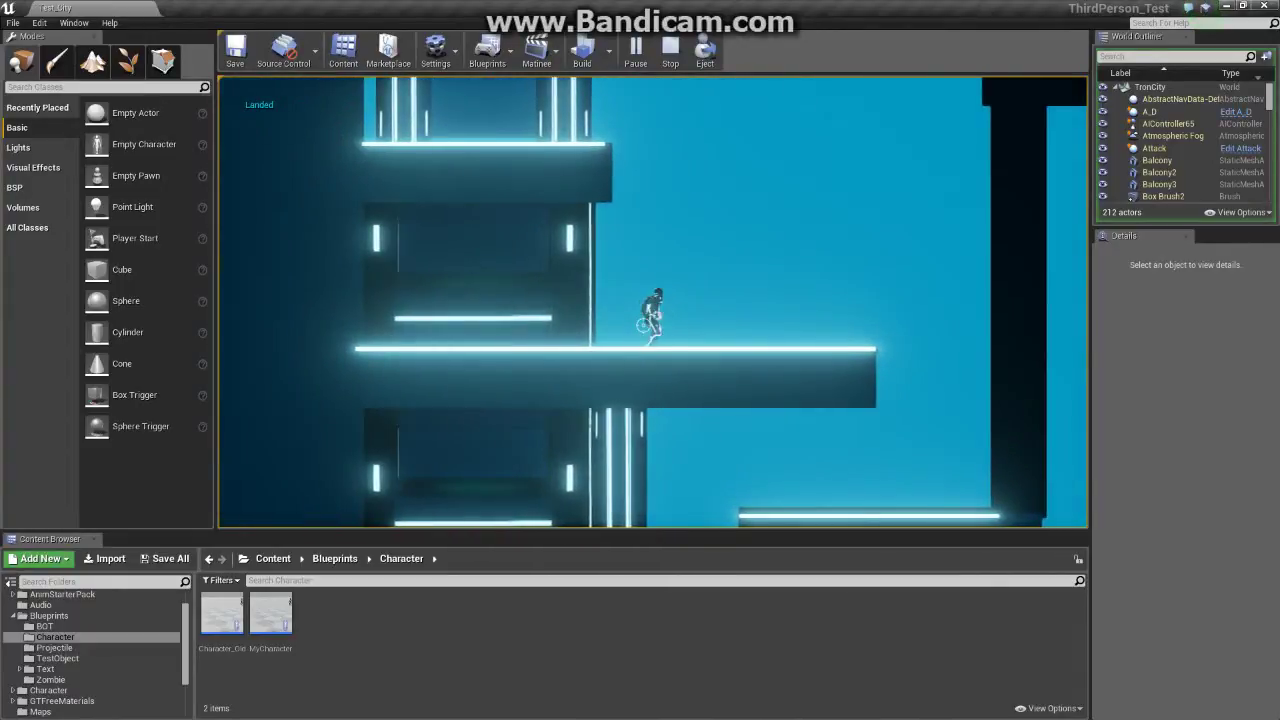
- Jump between ledges and wall-run up the building wall
key("space")
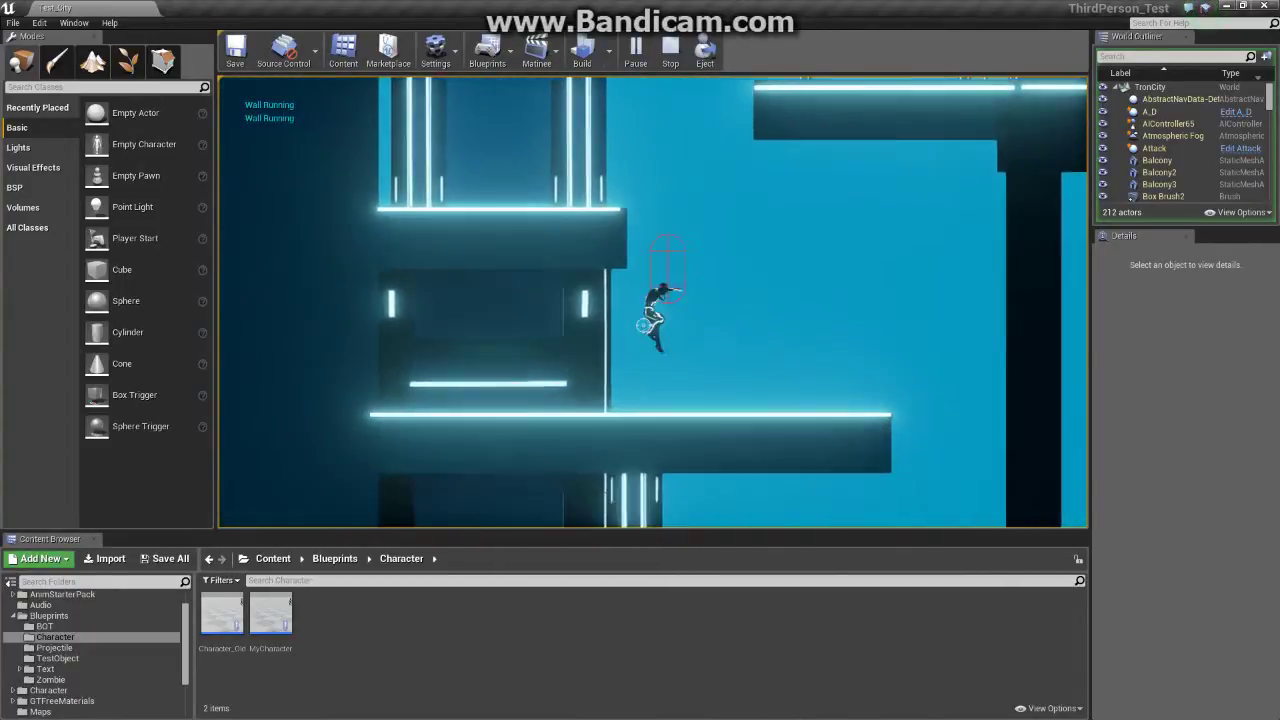
key("d")
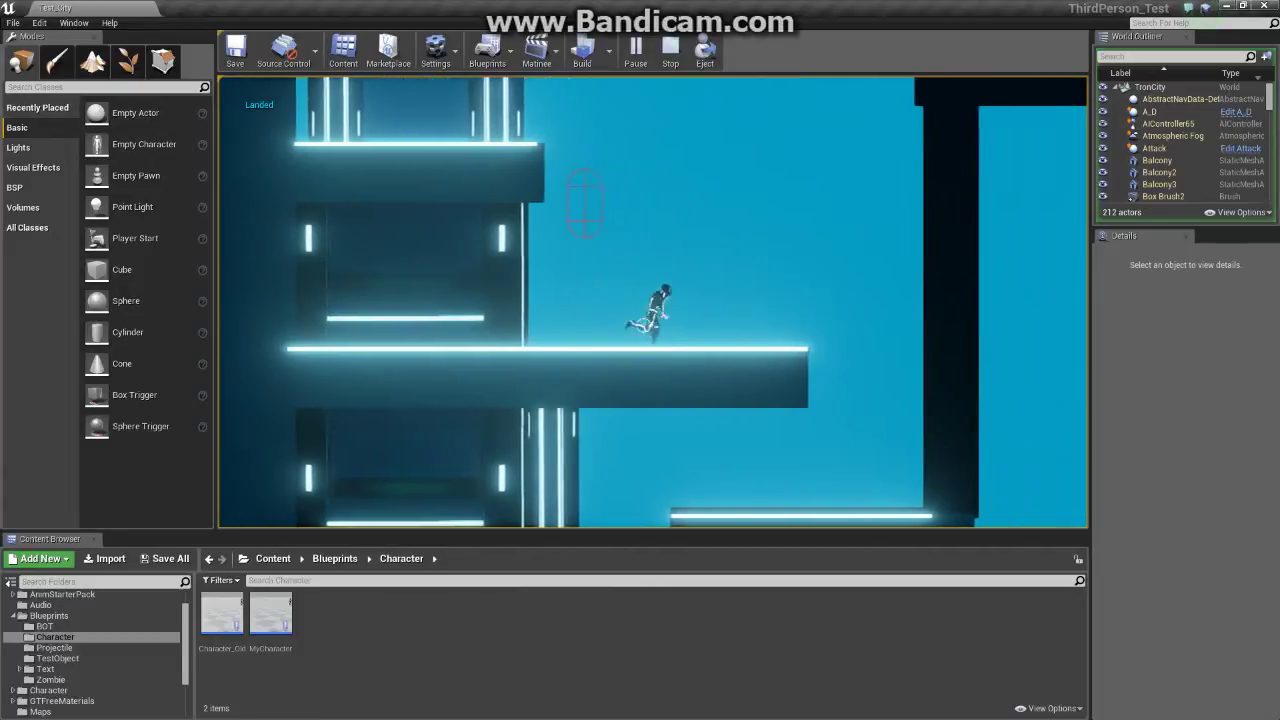
key("a")
key("space")
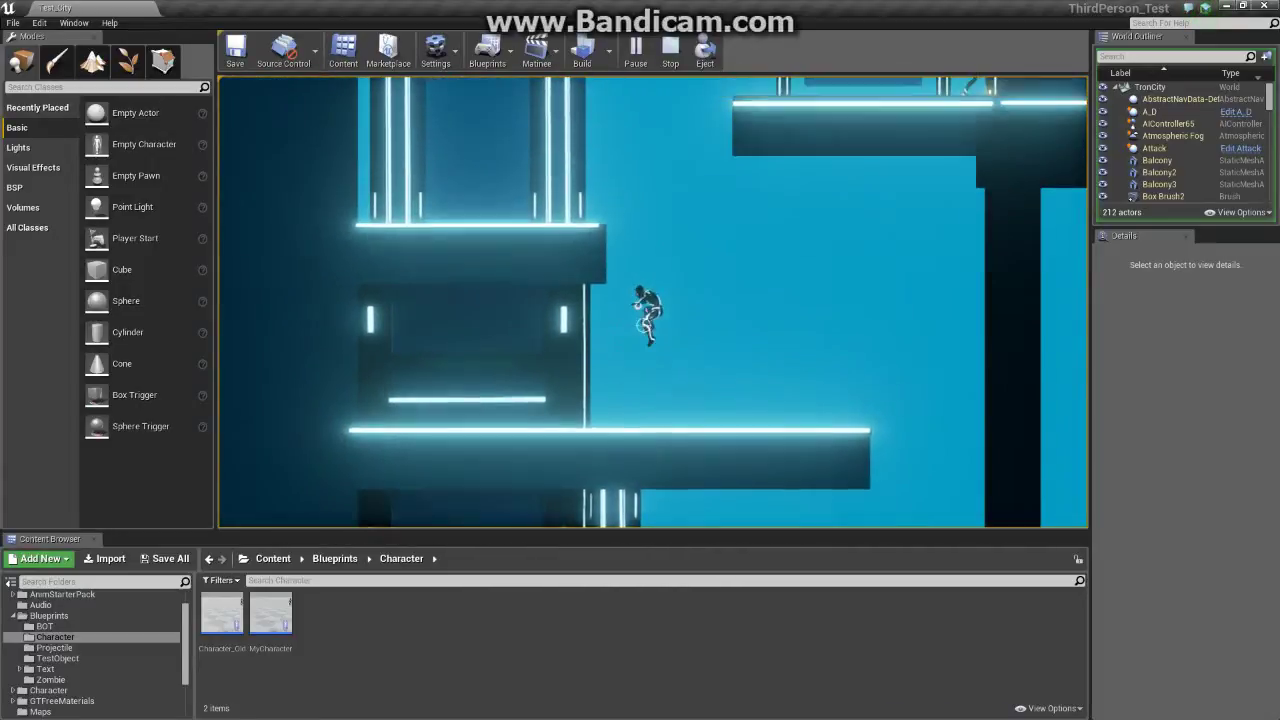
key("d")
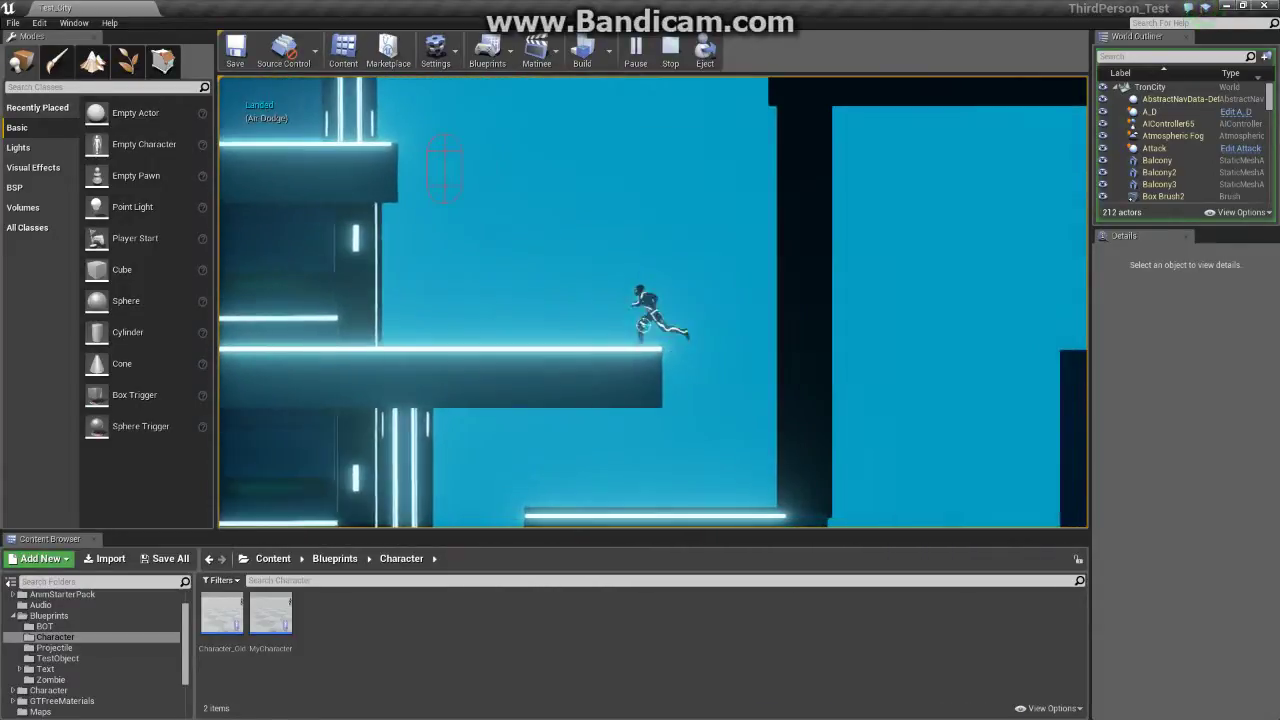
key("a")
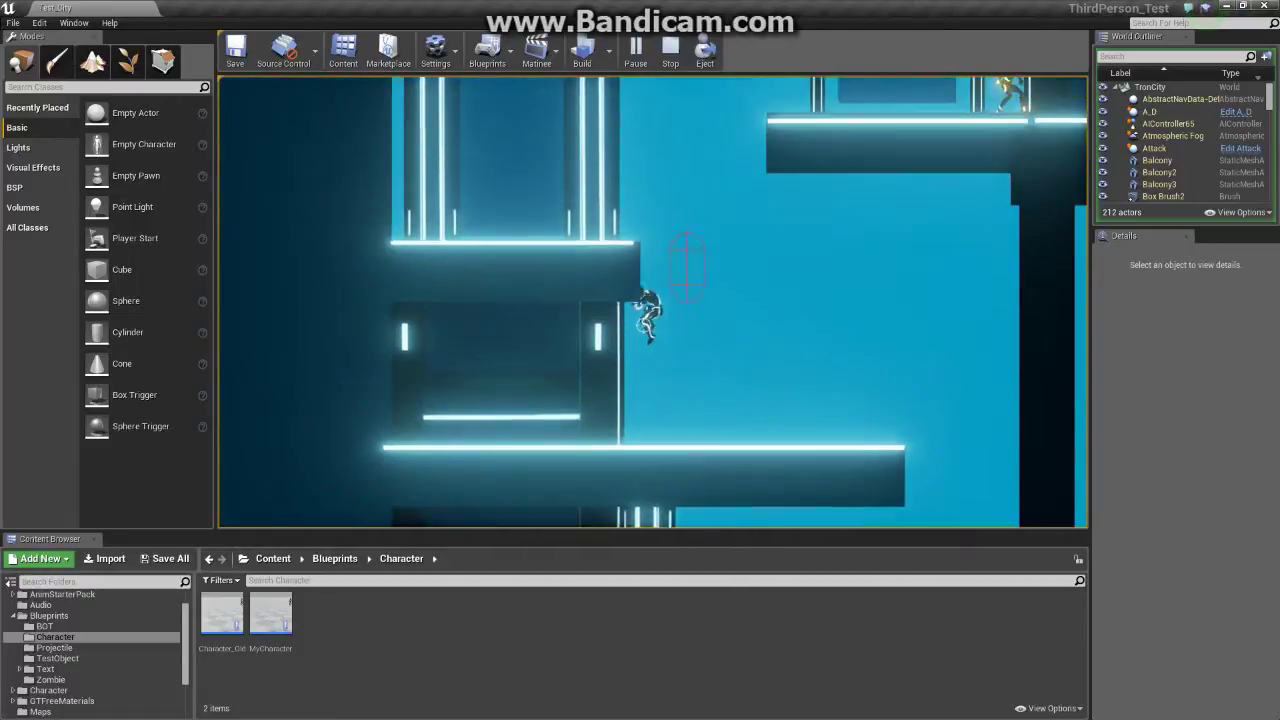
key("space")
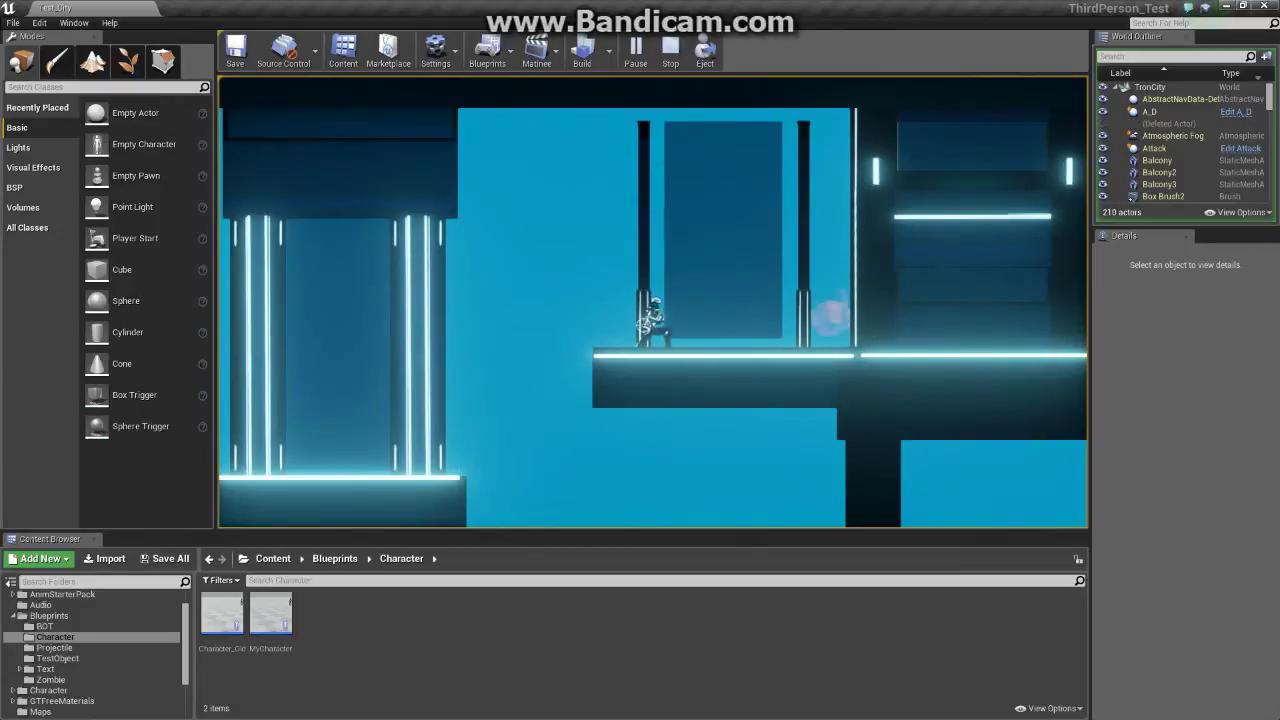
- Attack the enemy, run and air-dodge right into the lit box area, then stop play
key("d")
key("d")
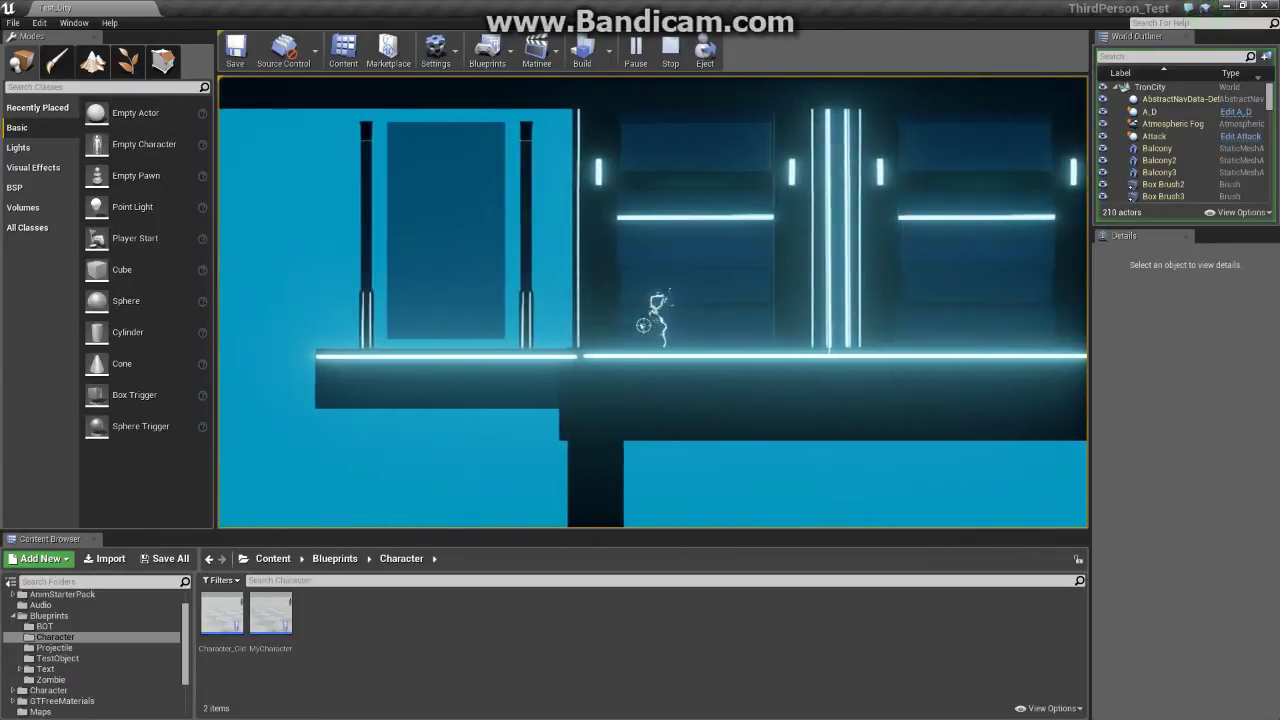
key("d")
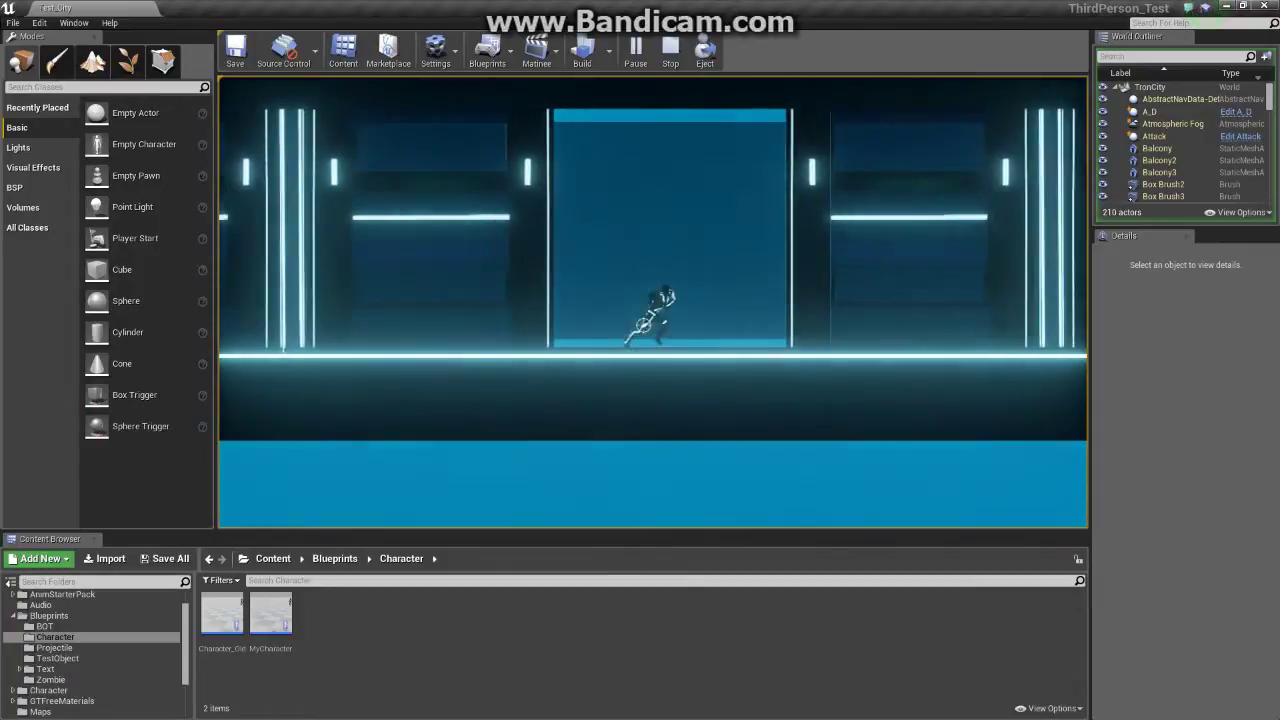
key("d")
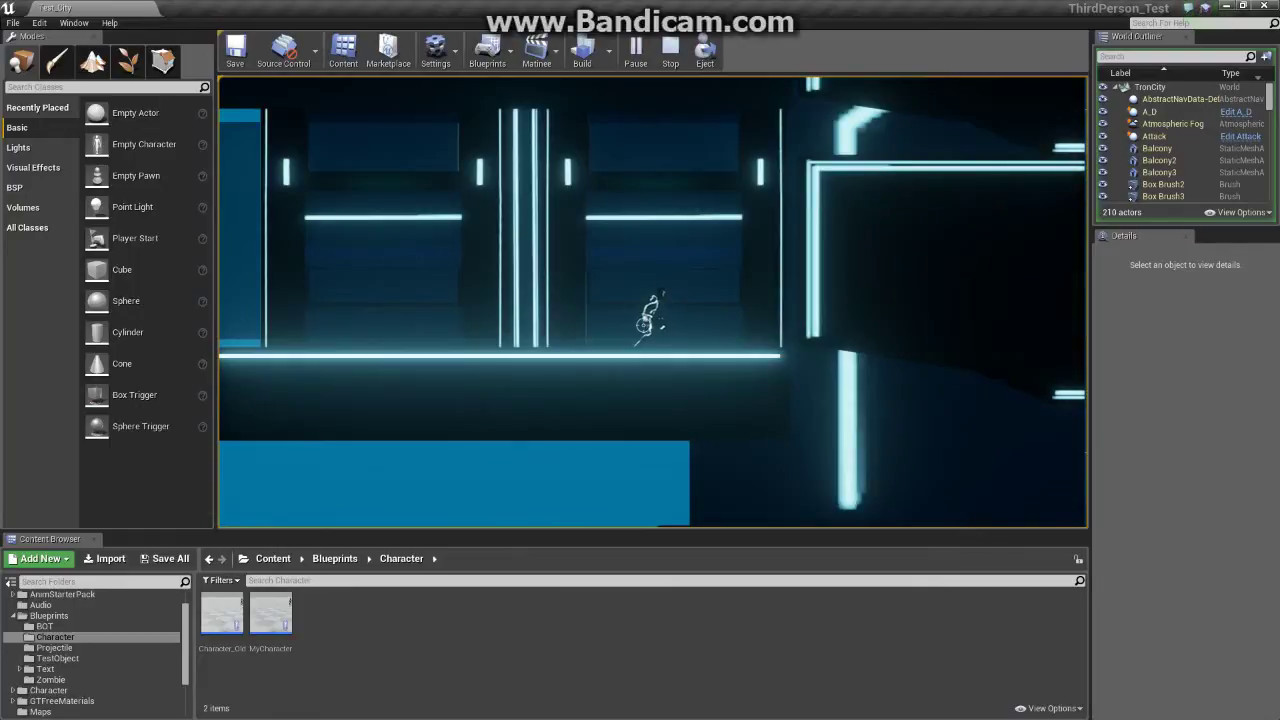
key("d")
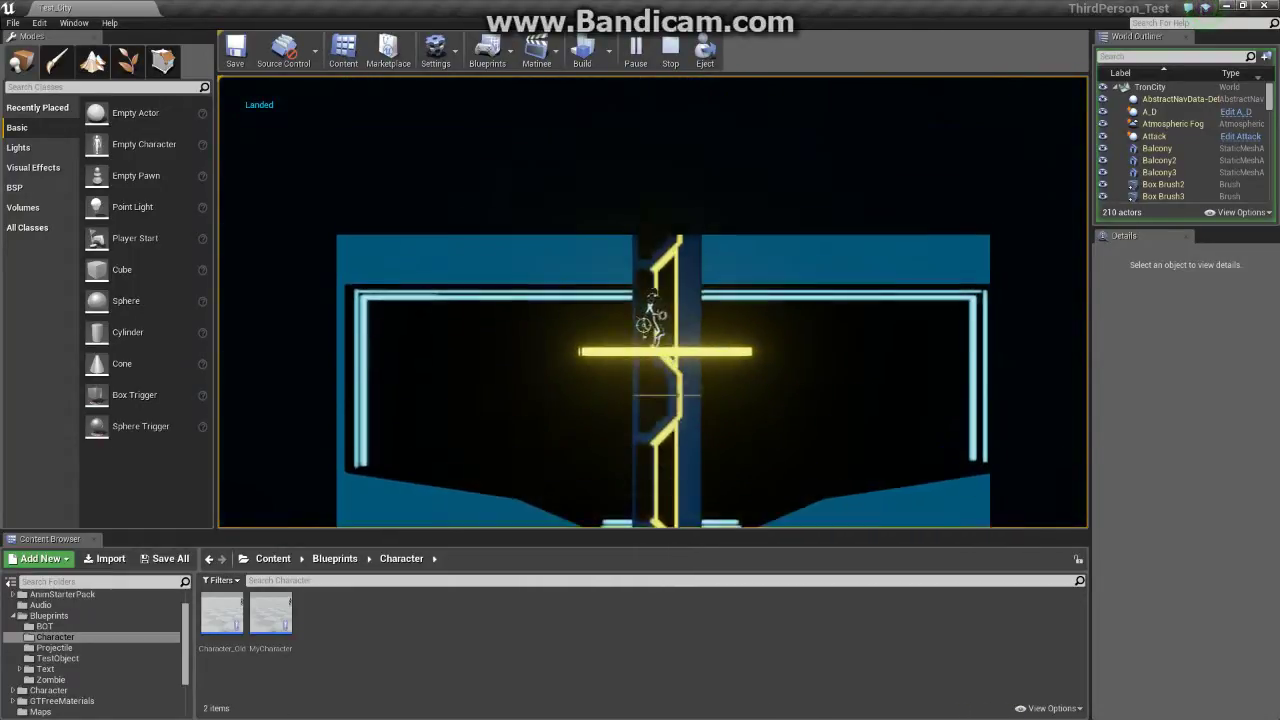
key("d")
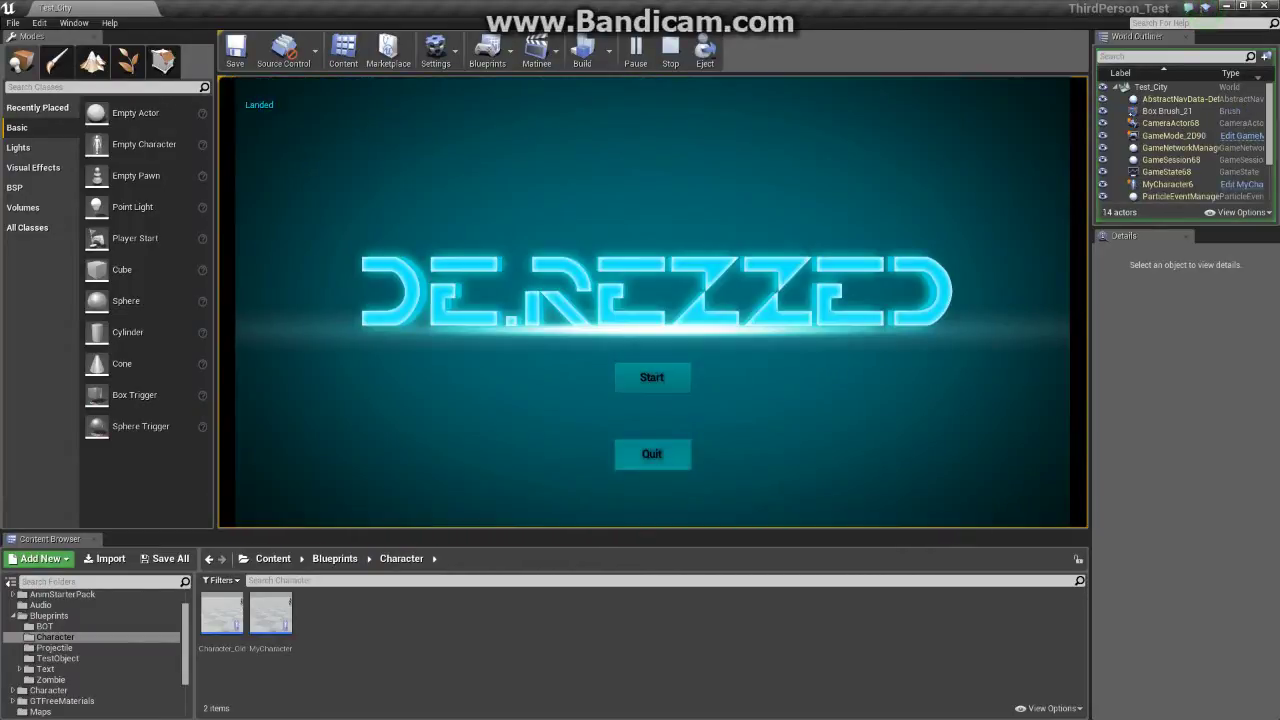
key("Escape")
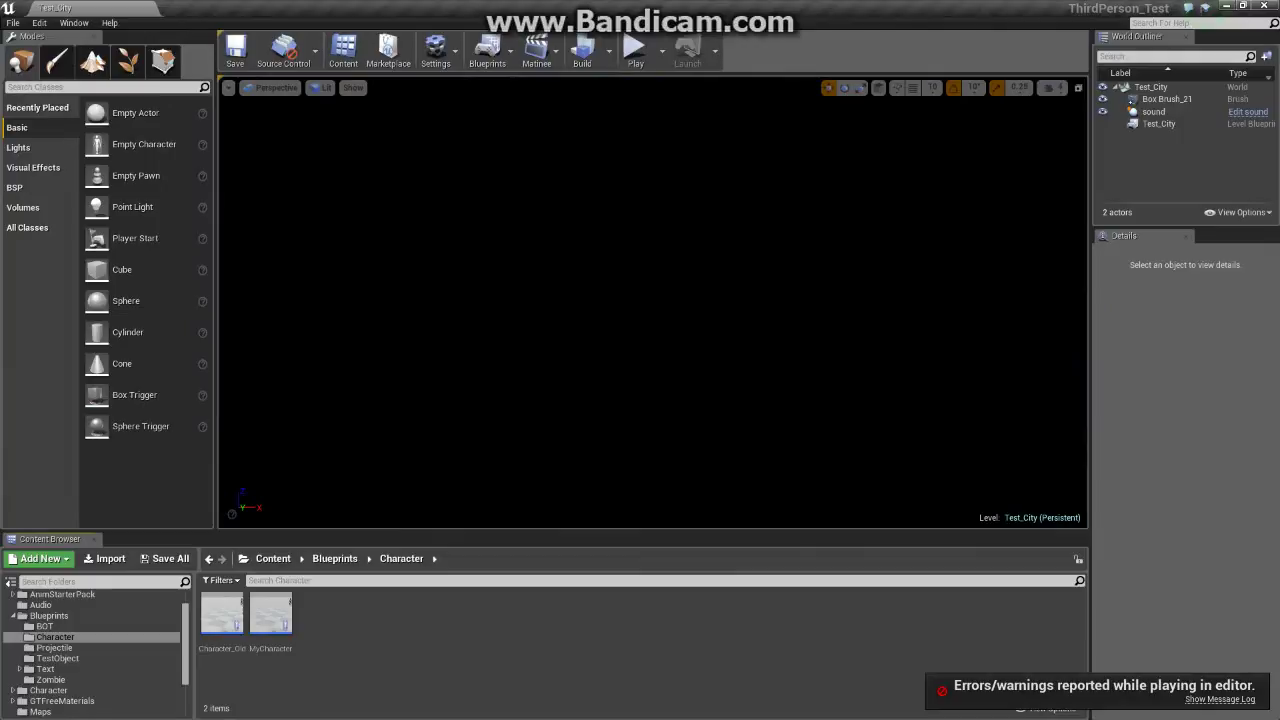
- Open the MyCharacter blueprint and bring its EventGraph's Keys section up close
double_click(270, 613)
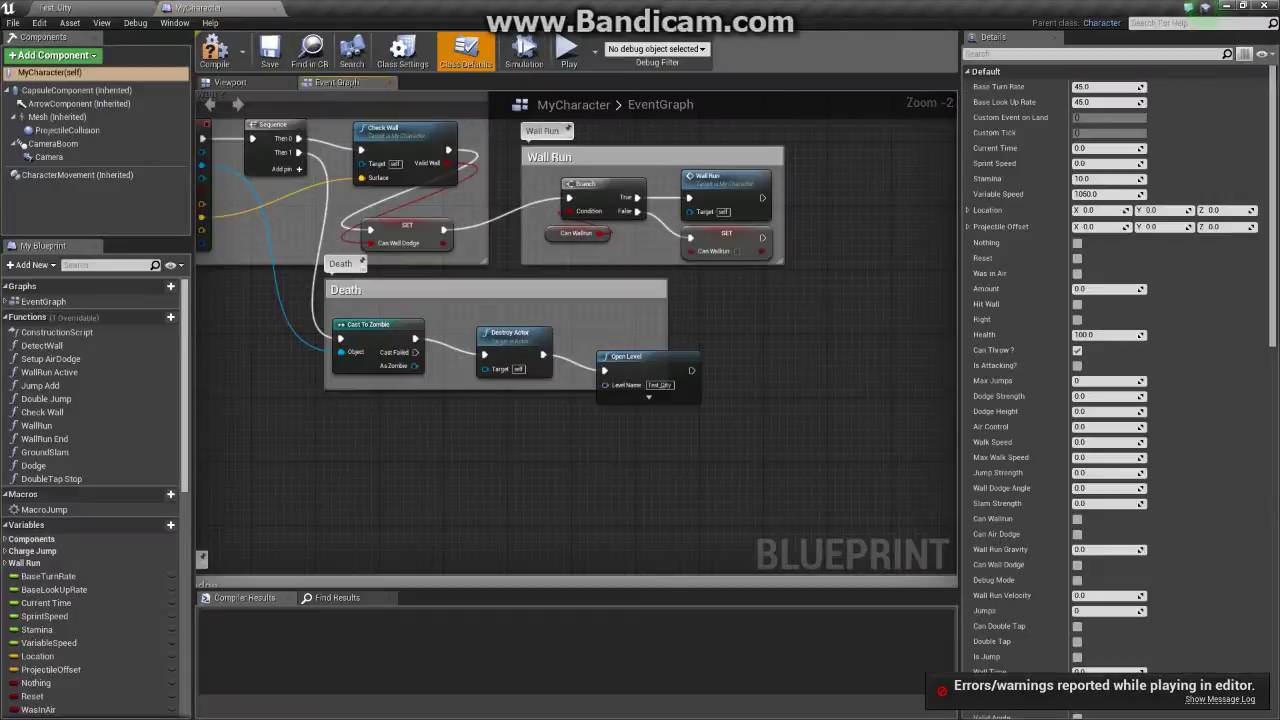
scroll(700, 360, "down", 1)
scroll(700, 360, "down", 2)
scroll(700, 360, "down", 1)
scroll(700, 360, "down", 1)
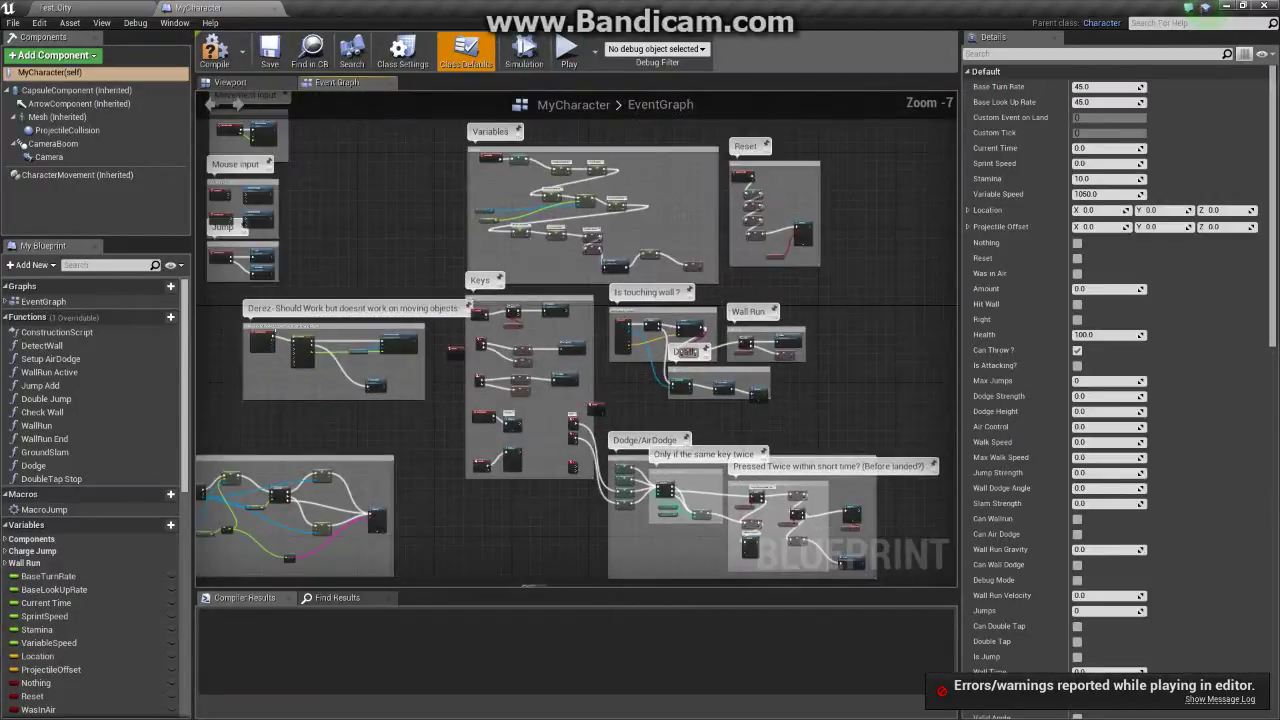
scroll(560, 440, "up", 1)
scroll(560, 440, "up", 2)
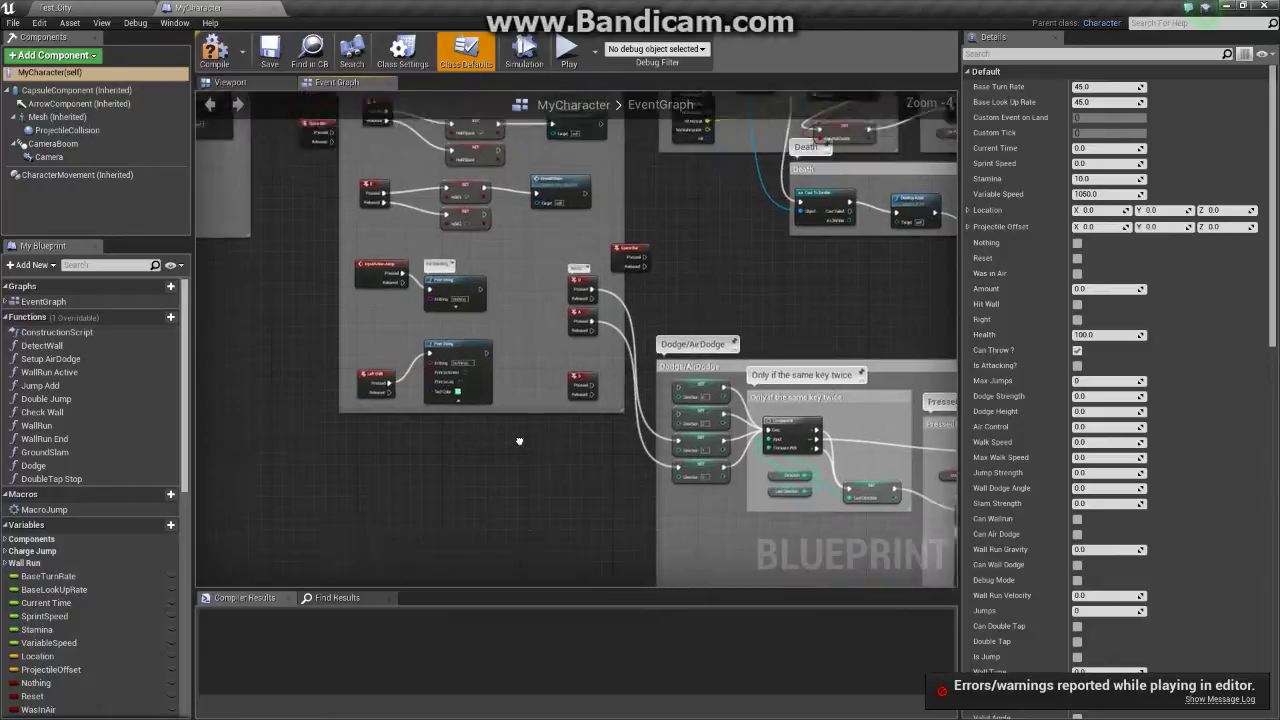
right_click_drag(576, 330, 588, 443)
scroll(450, 250, "up", 4)
mouse_move(450, 250)
right_mouse_down()
mouse_move(493, 352)
mouse_move(454, 316)
right_mouse_up()
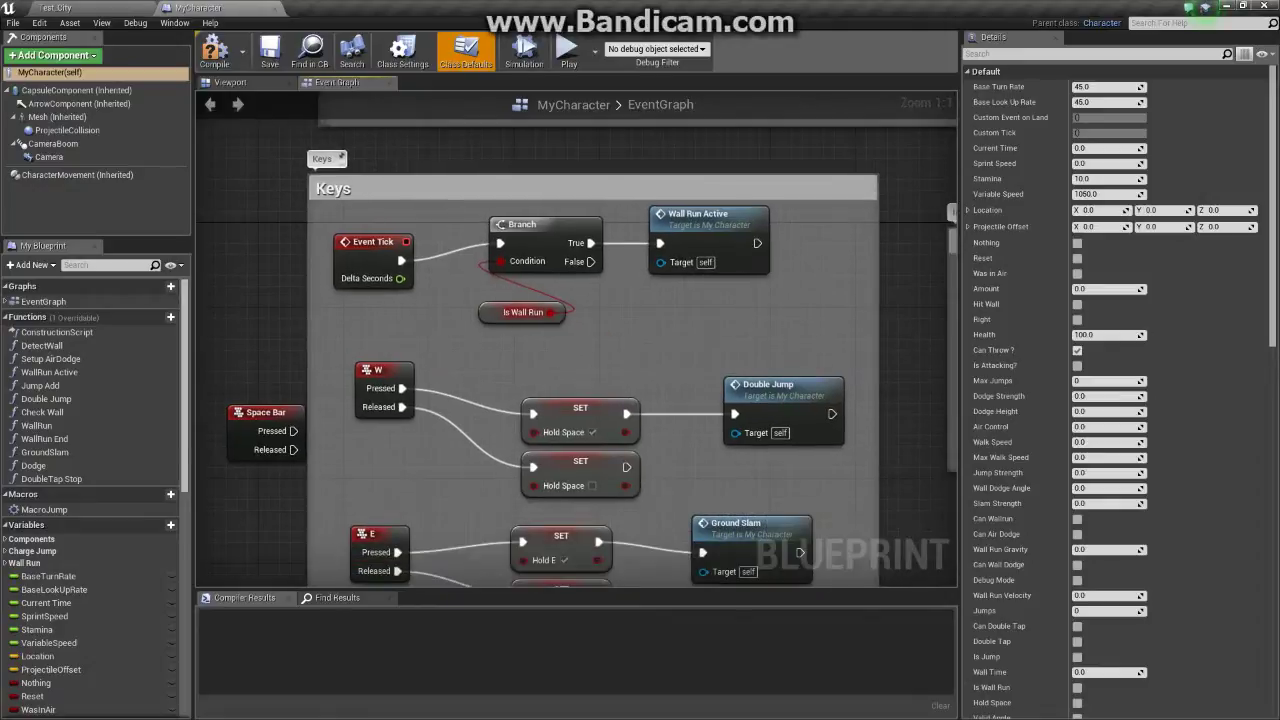
- Move the Is Wall Run node left and back under the Branch, then view Is touching wall?
mouse_move(522, 312)
left_mouse_down()
mouse_move(420, 335)
mouse_move(390, 319)
left_mouse_up()
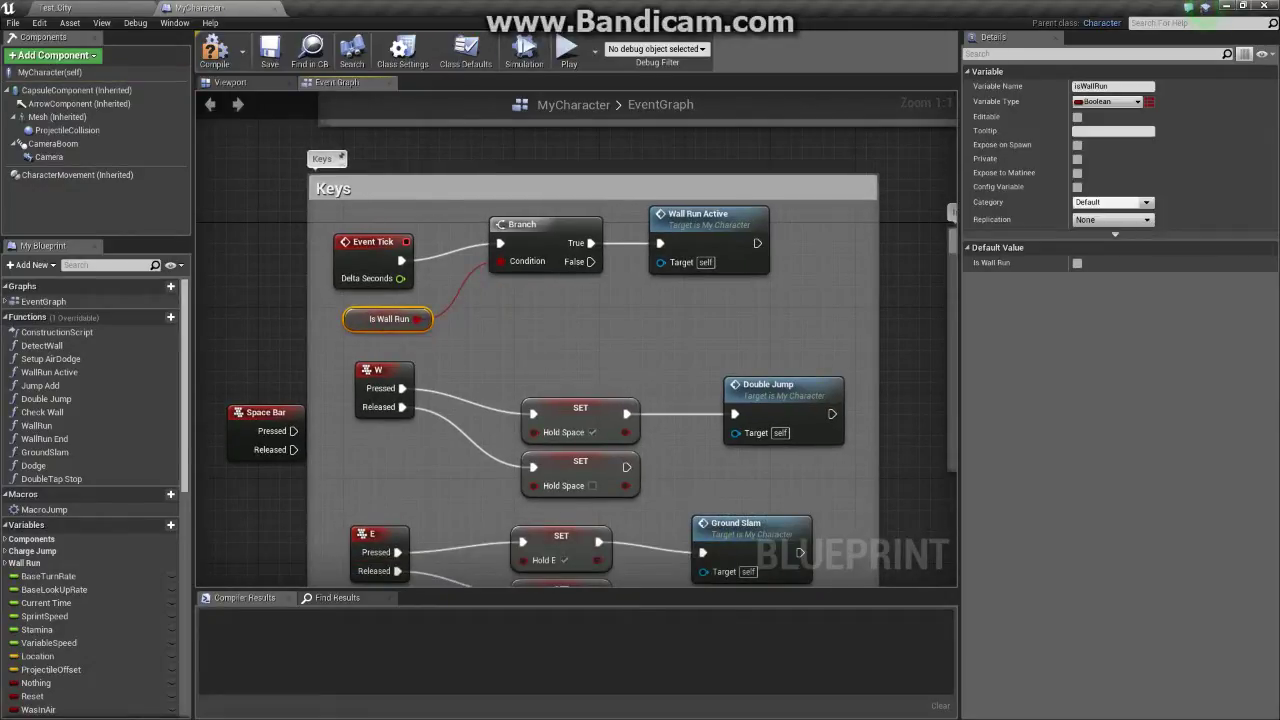
right_click_drag(576, 336, 587, 342)
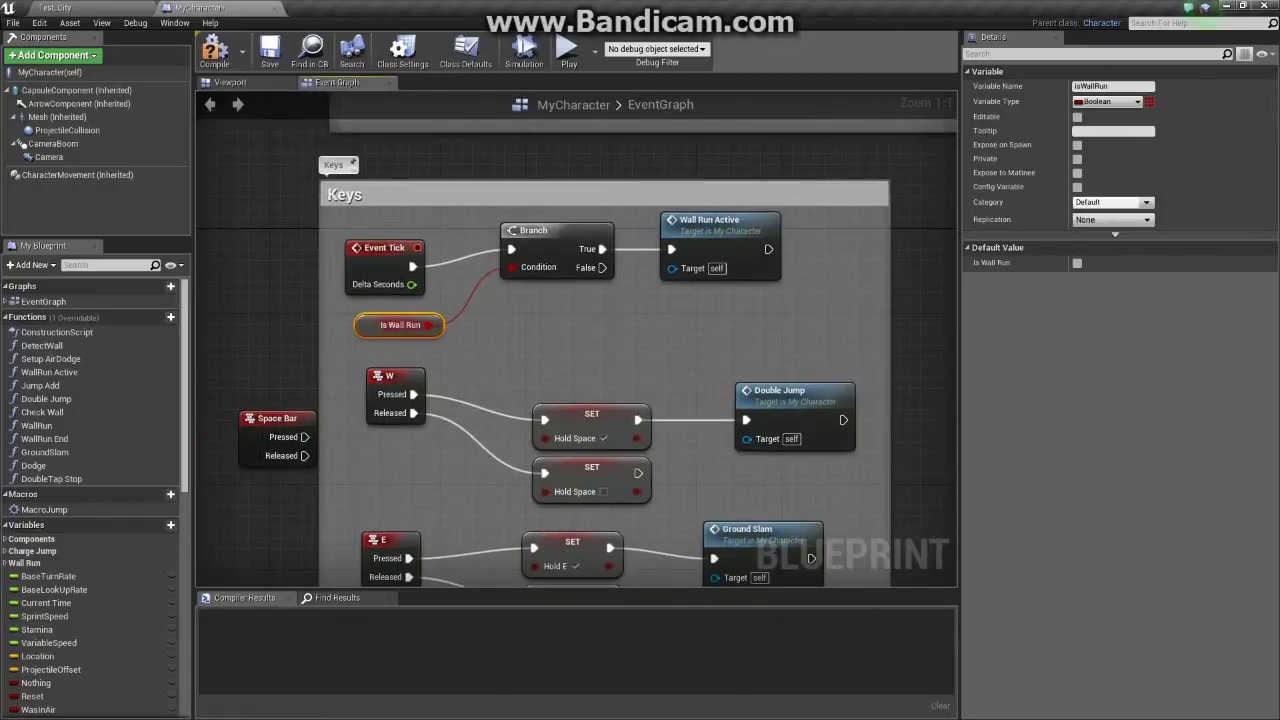
left_click_drag(400, 325, 518, 325)
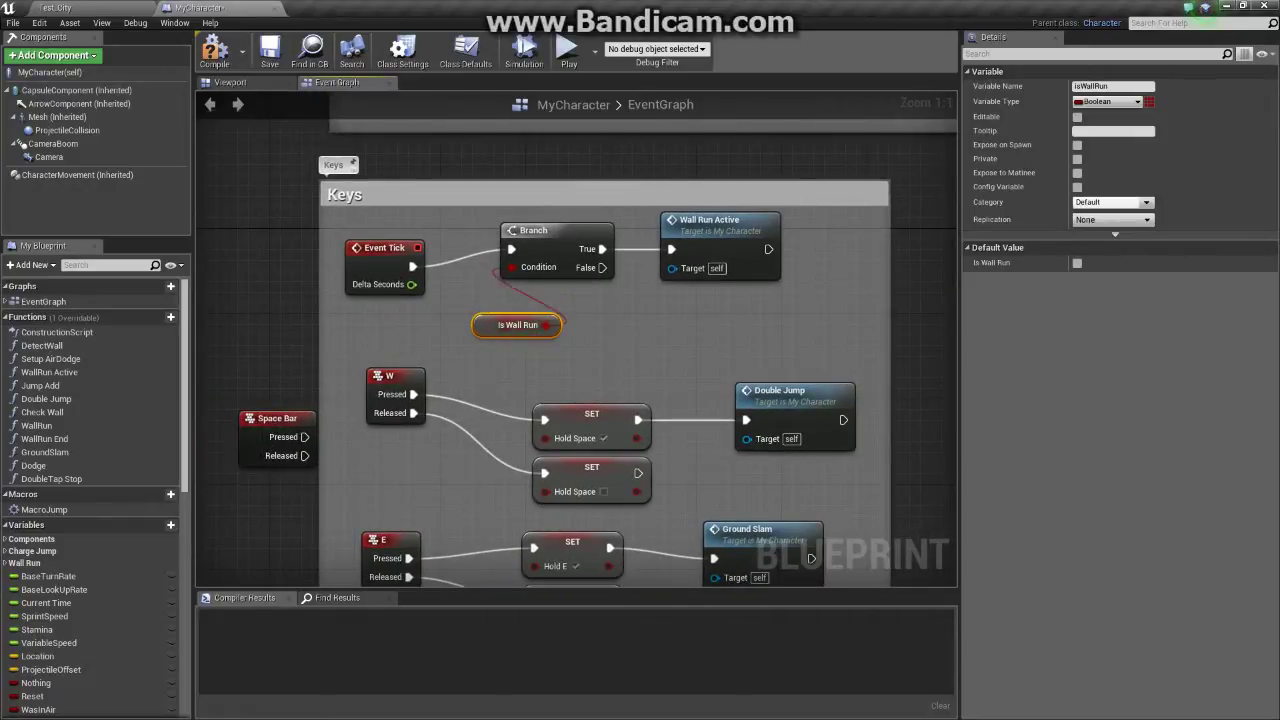
right_click_drag(640, 327, 503, 321)
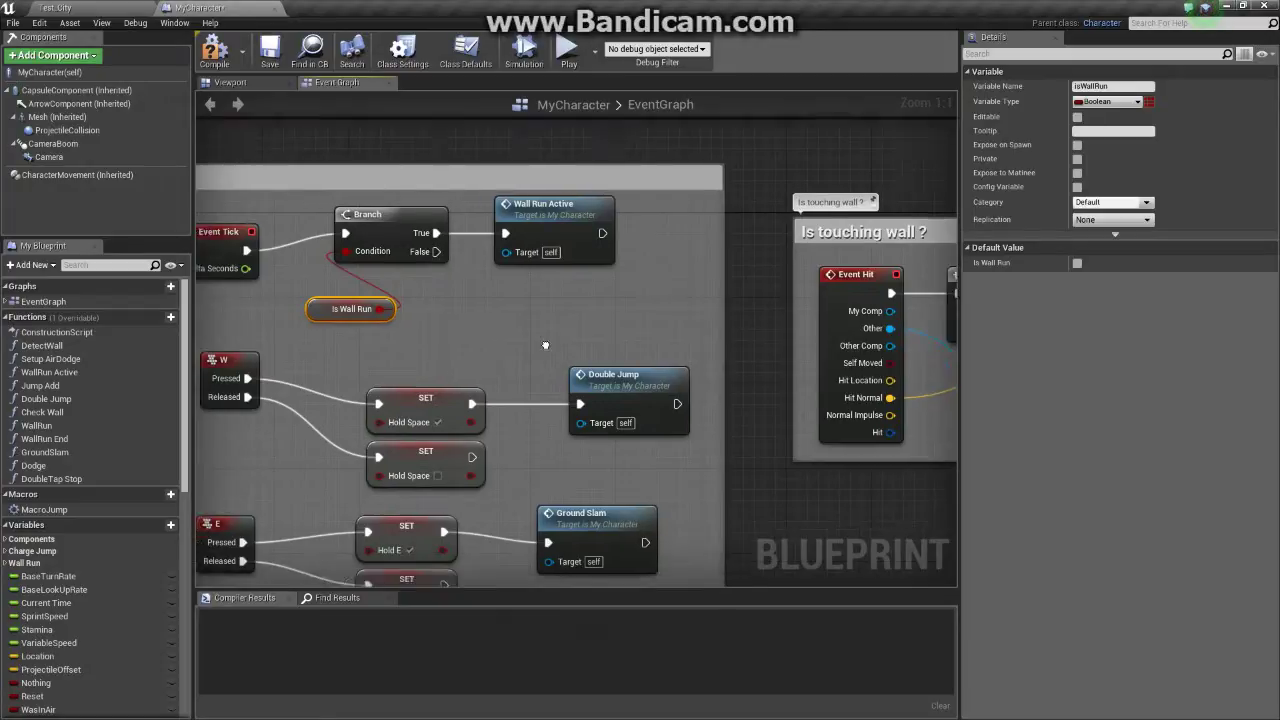
scroll(577, 355, "down", 2)
right_click_drag(653, 430, 630, 443)
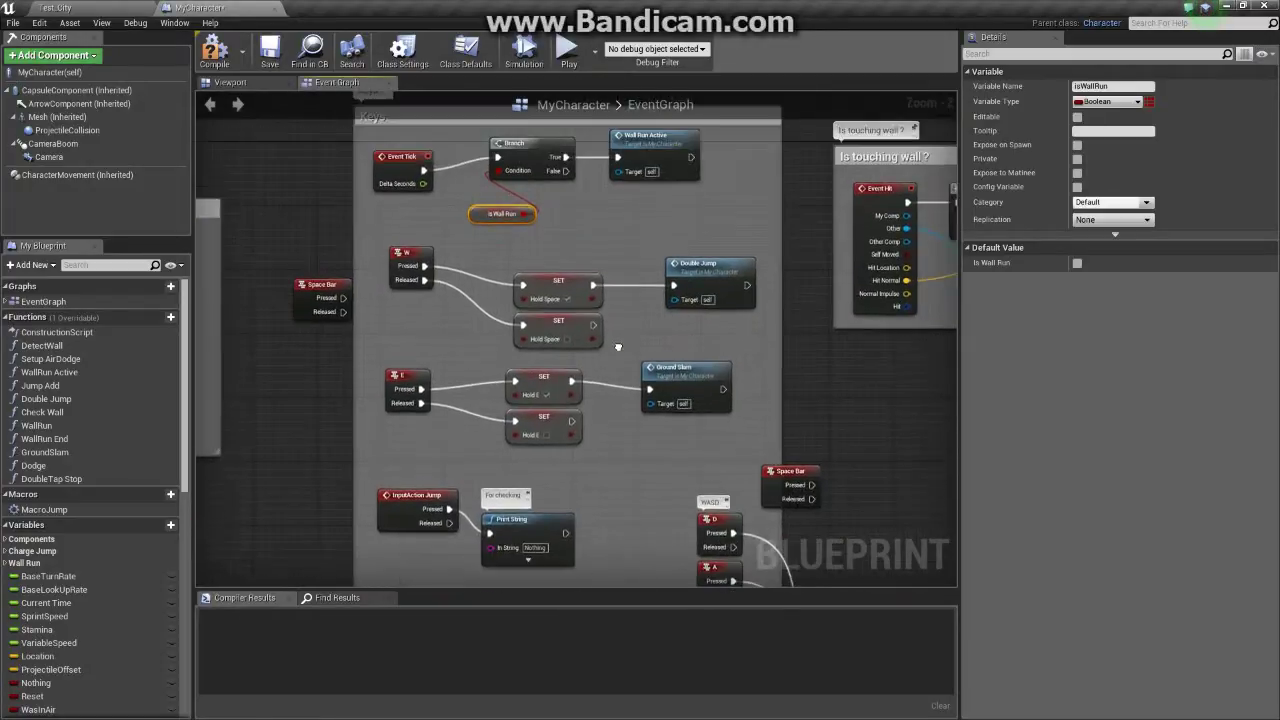
- Zoom in and out over the key event nodes in the Keys section
scroll(630, 443, "up", 1)
scroll(520, 400, "up", 1)
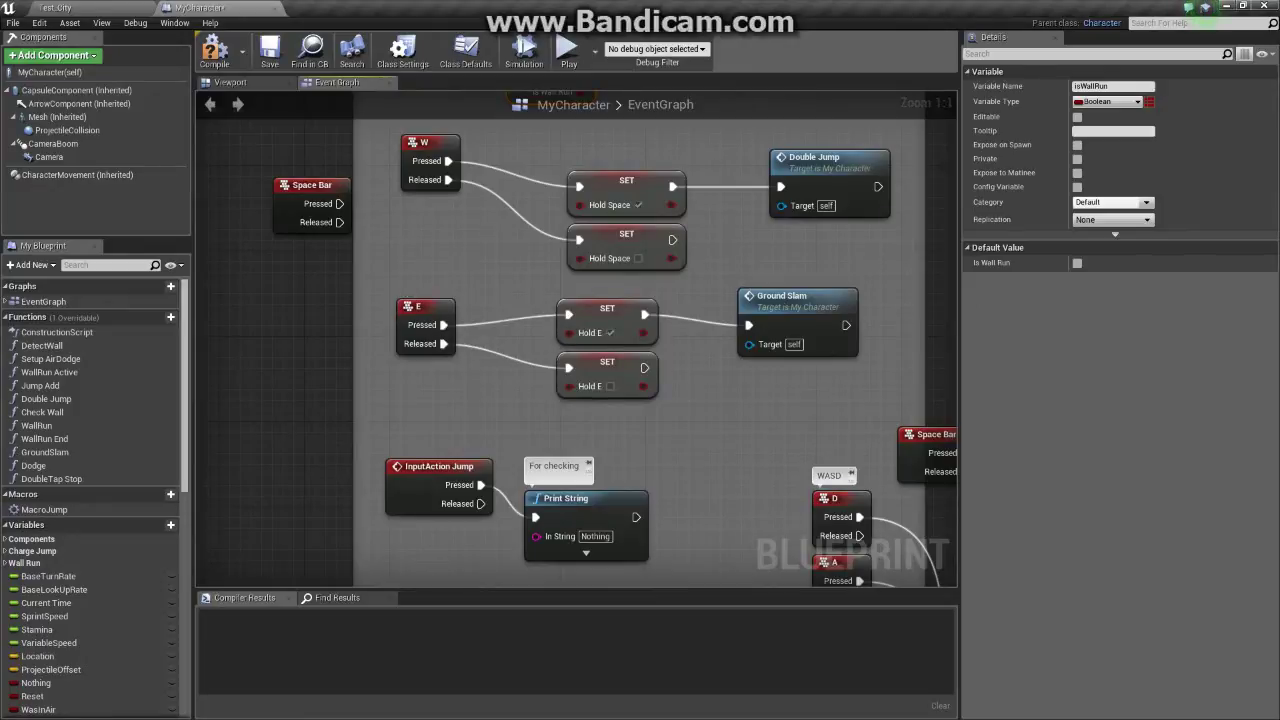
right_click_drag(560, 400, 560, 383)
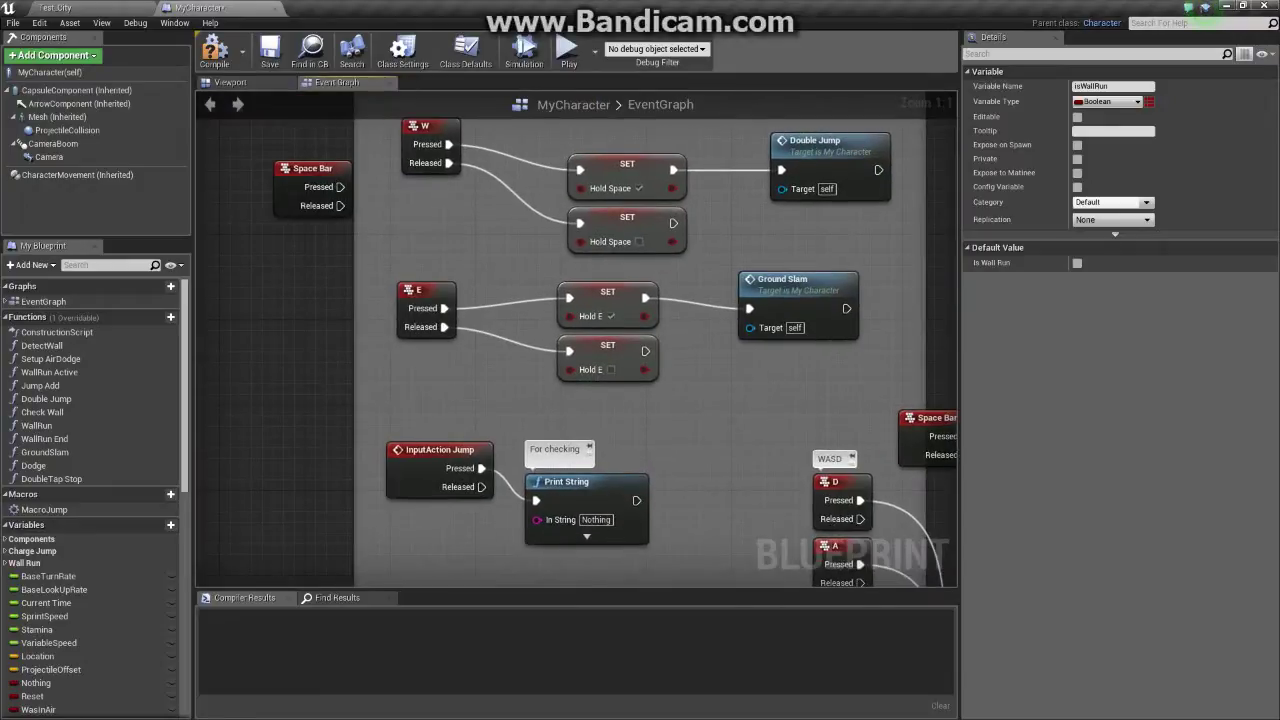
scroll(250, 410, "down", 5)
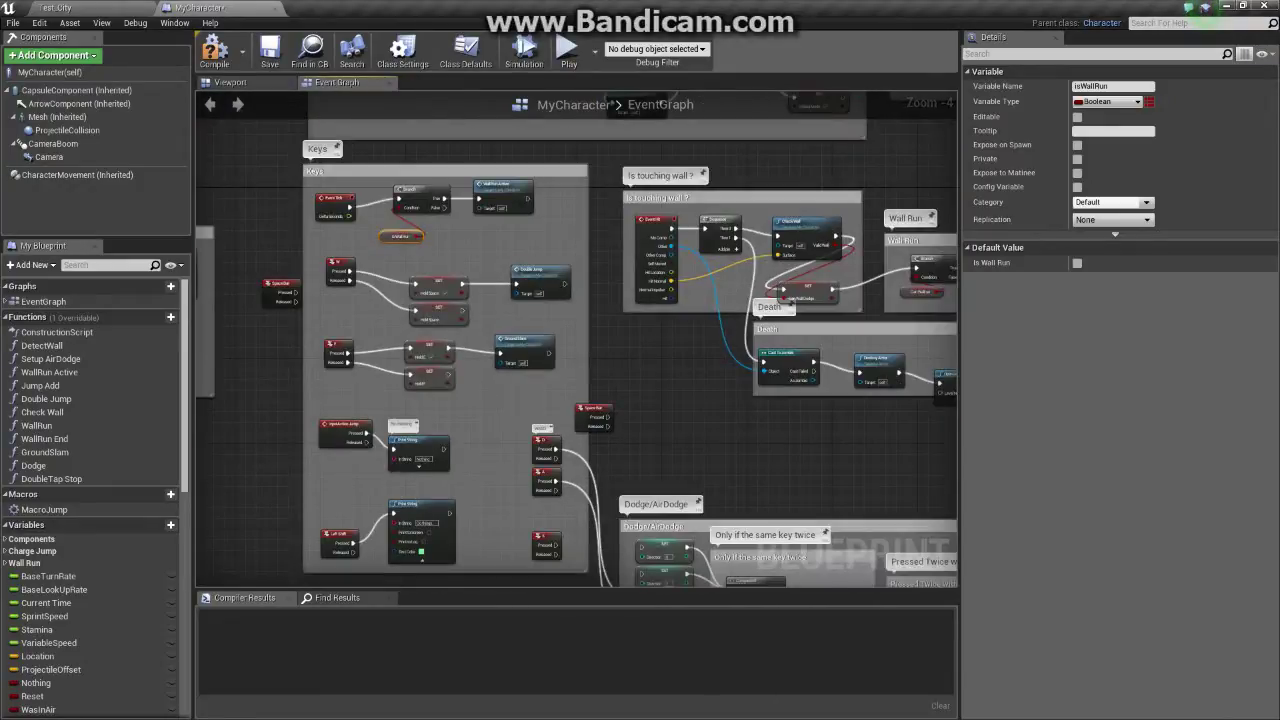
scroll(403, 357, "down", 1)
scroll(403, 357, "down", 2)
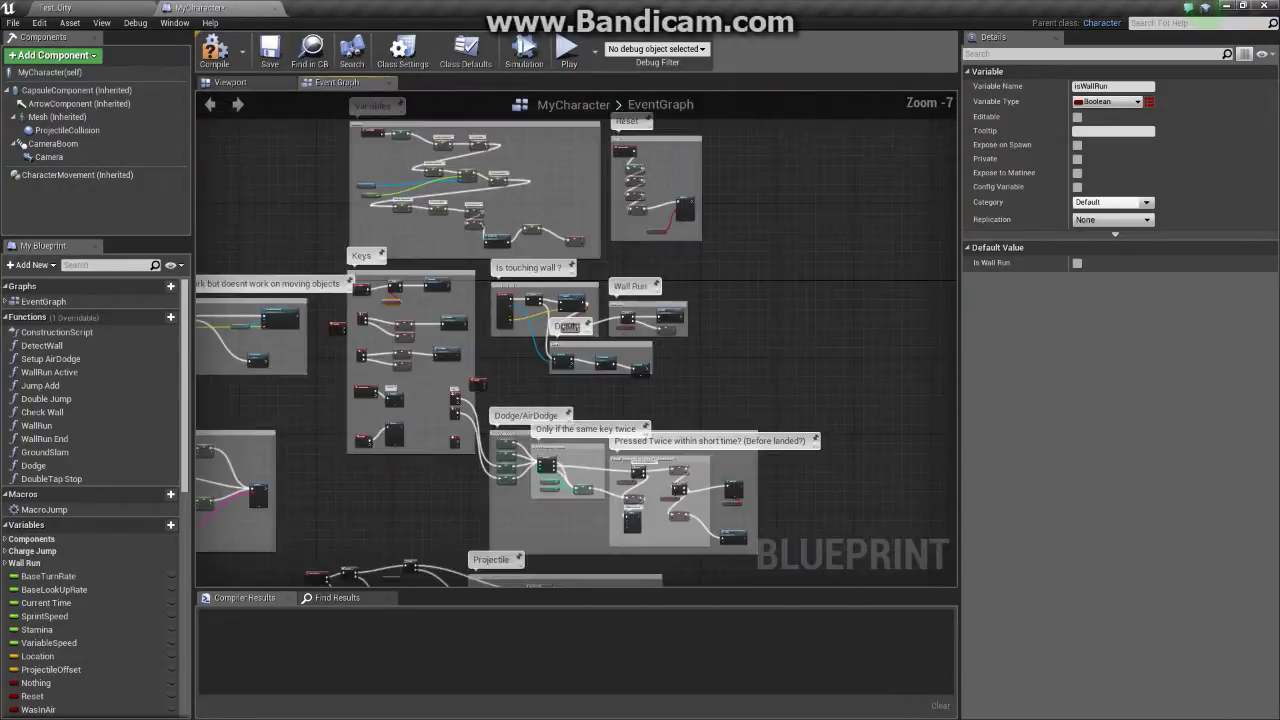
scroll(510, 470, "up", 2)
scroll(510, 470, "up", 3)
scroll(510, 470, "up", 2)
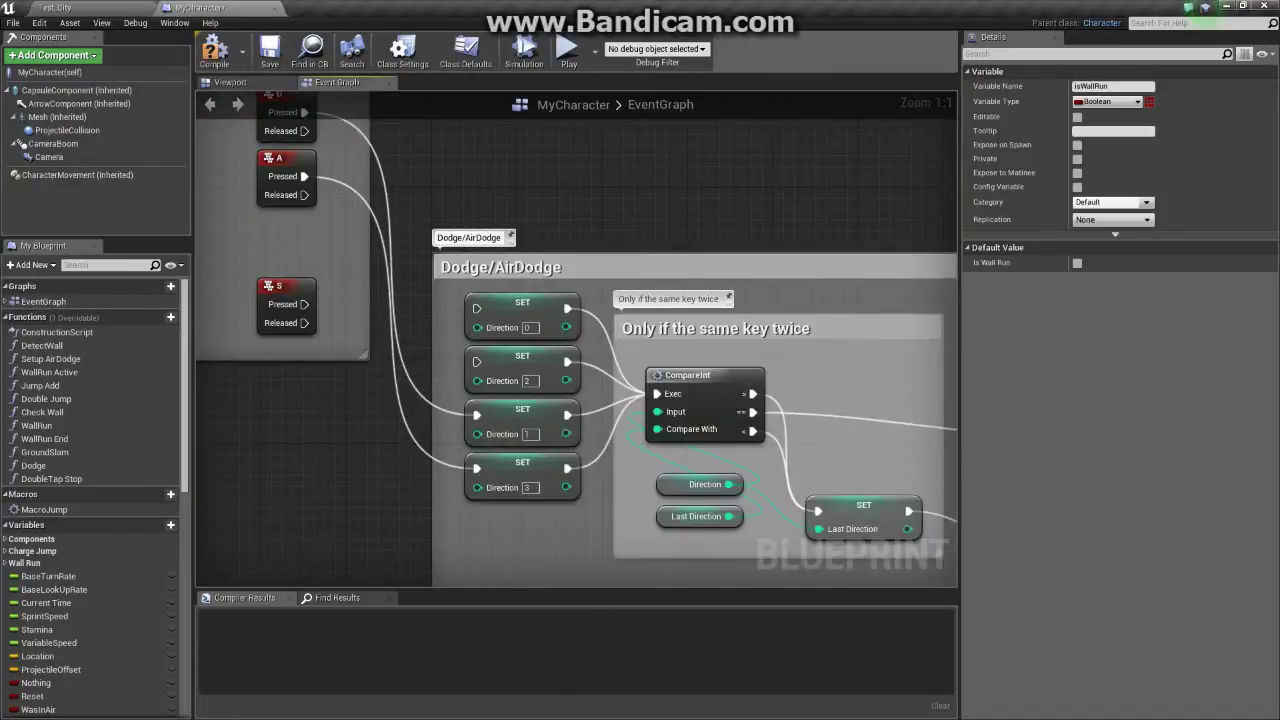
right_click_drag(540, 330, 699, 409)
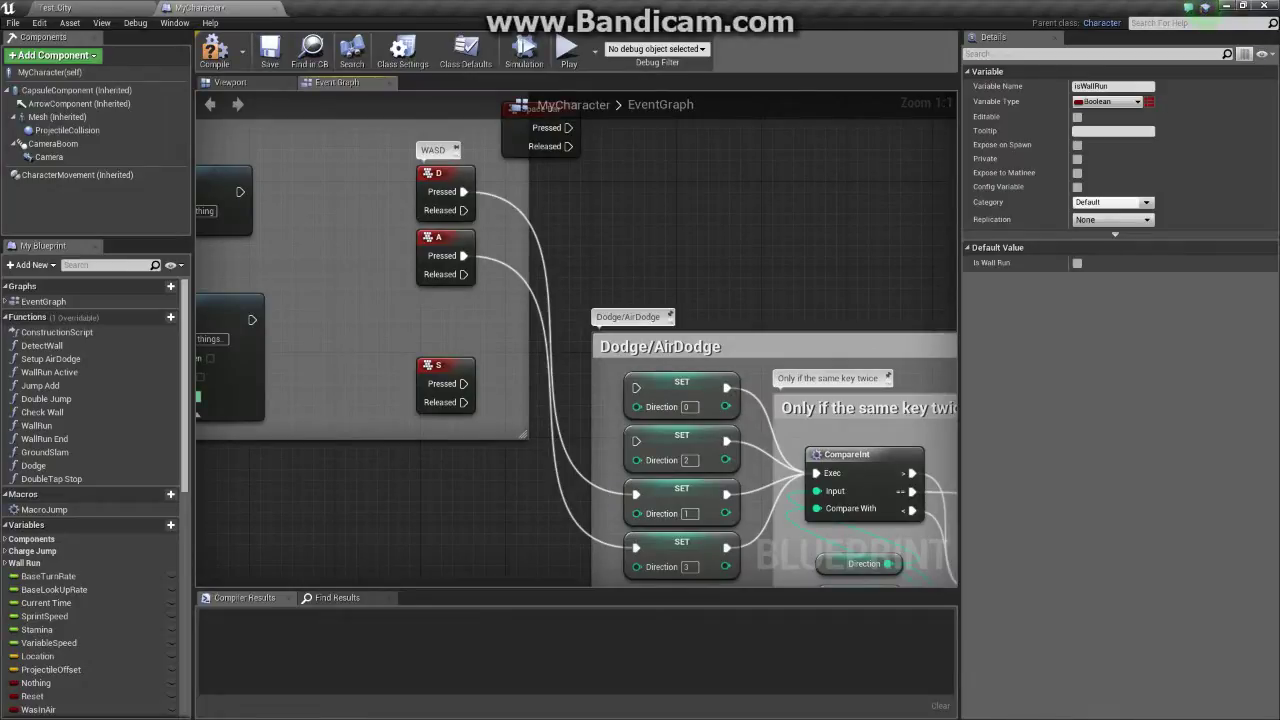
right_click_drag(640, 400, 511, 343)
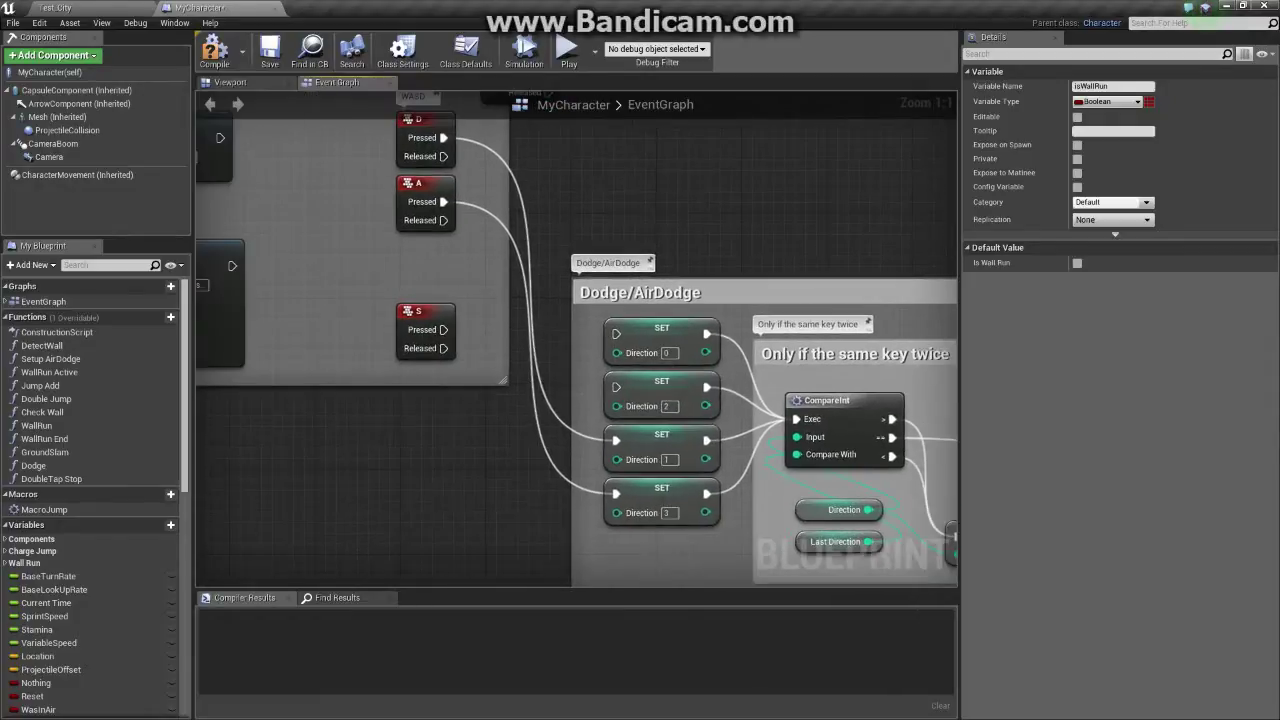
right_click_drag(580, 350, 698, 455)
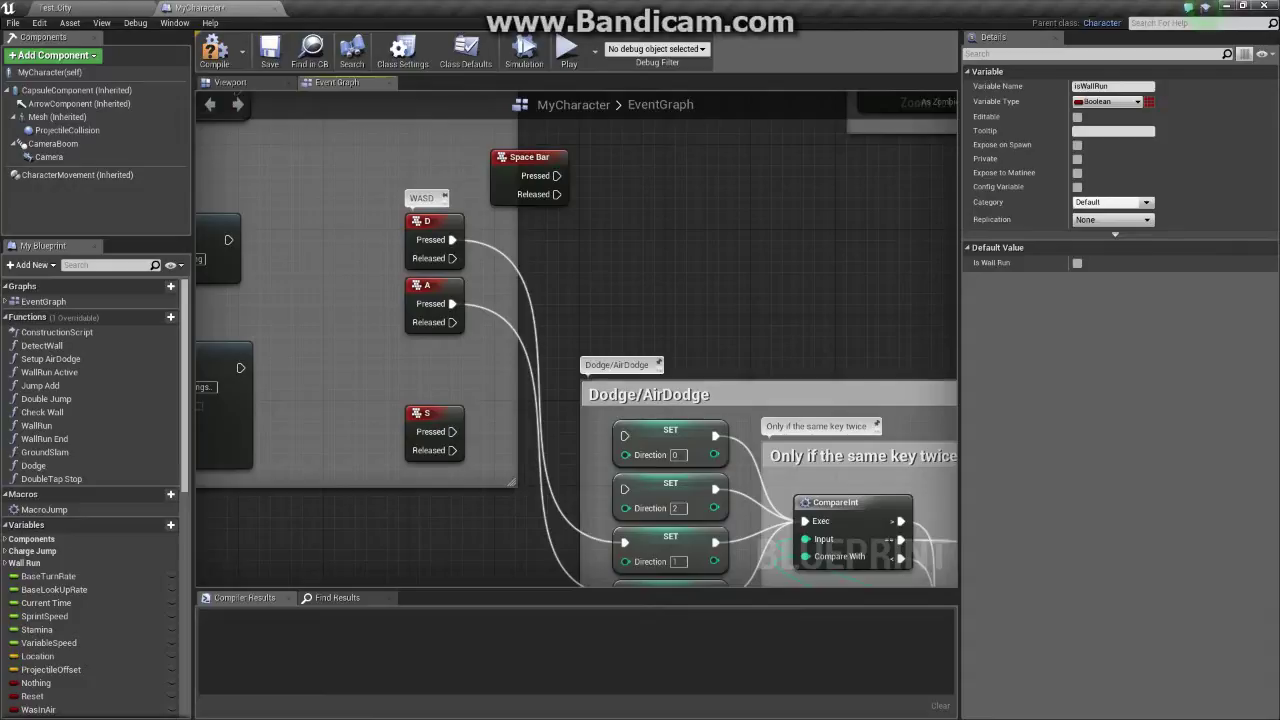
scroll(576, 340, "down", 2)
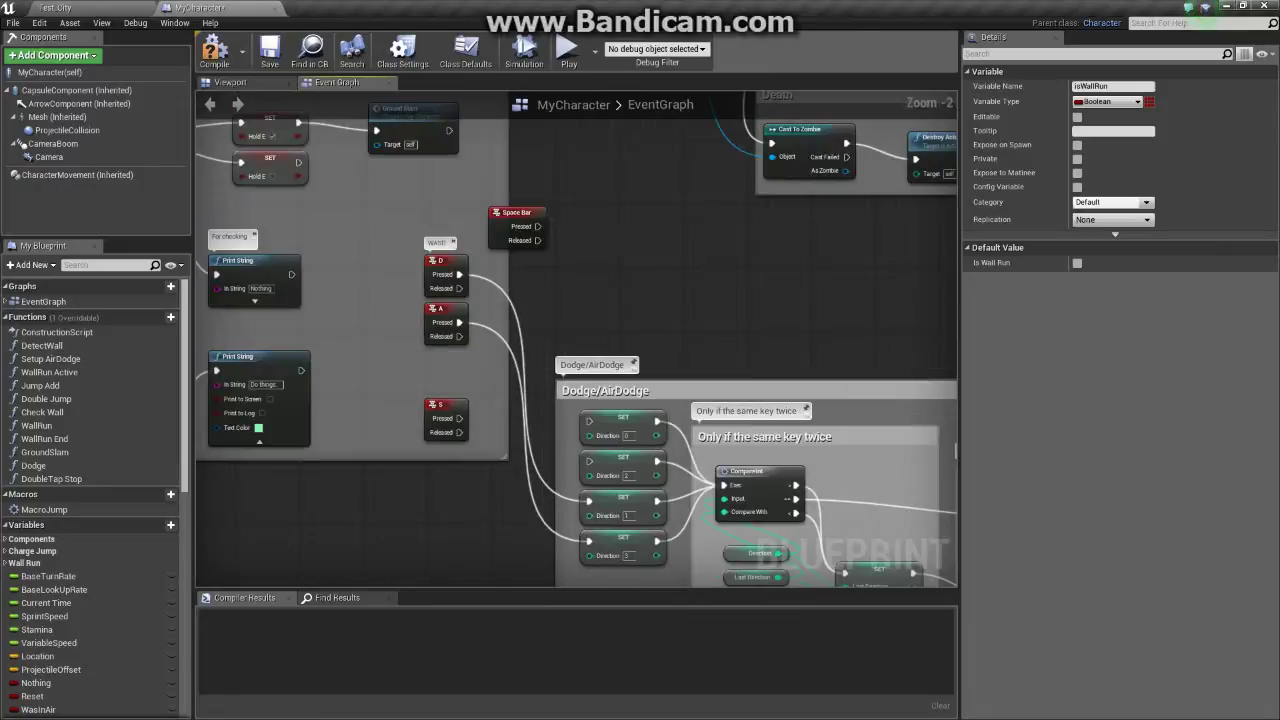
right_click_drag(580, 400, 614, 272)
scroll(576, 340, "up", 2)
scroll(400, 340, "down", 2)
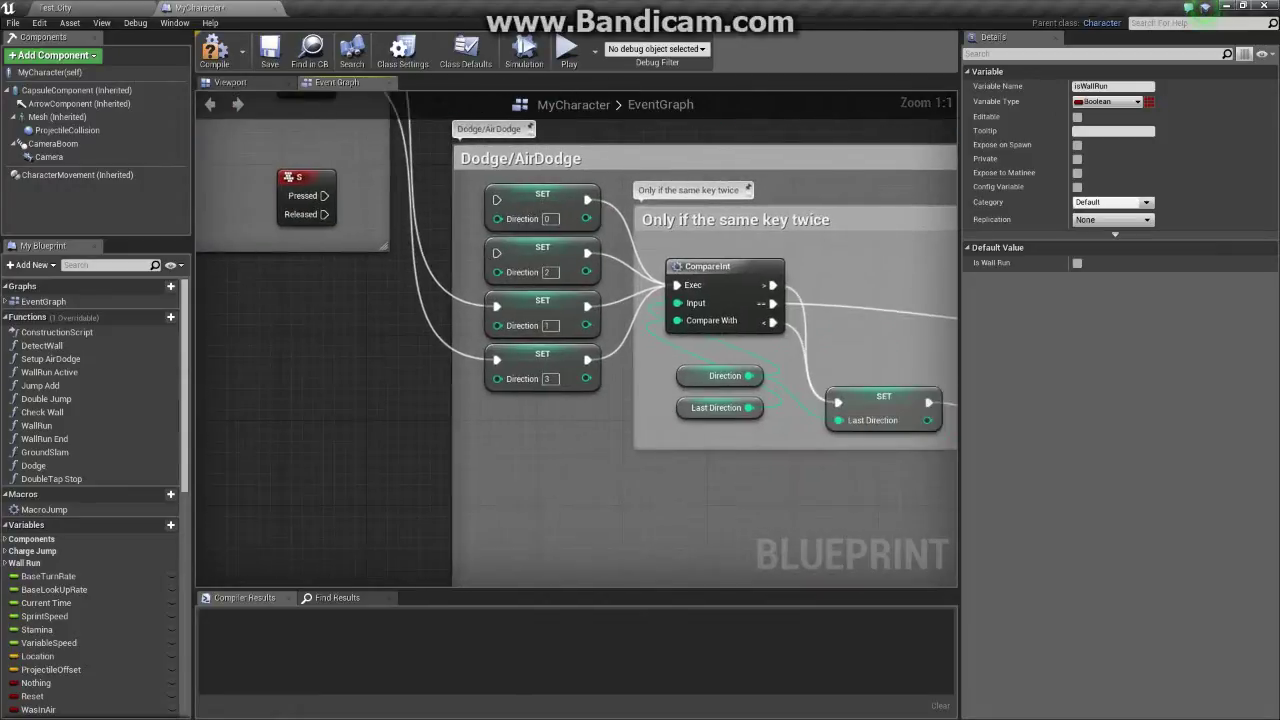
scroll(400, 340, "down", 3)
mouse_move(300, 580)
right_mouse_down()
mouse_move(512, 407)
mouse_move(543, 523)
right_mouse_up()
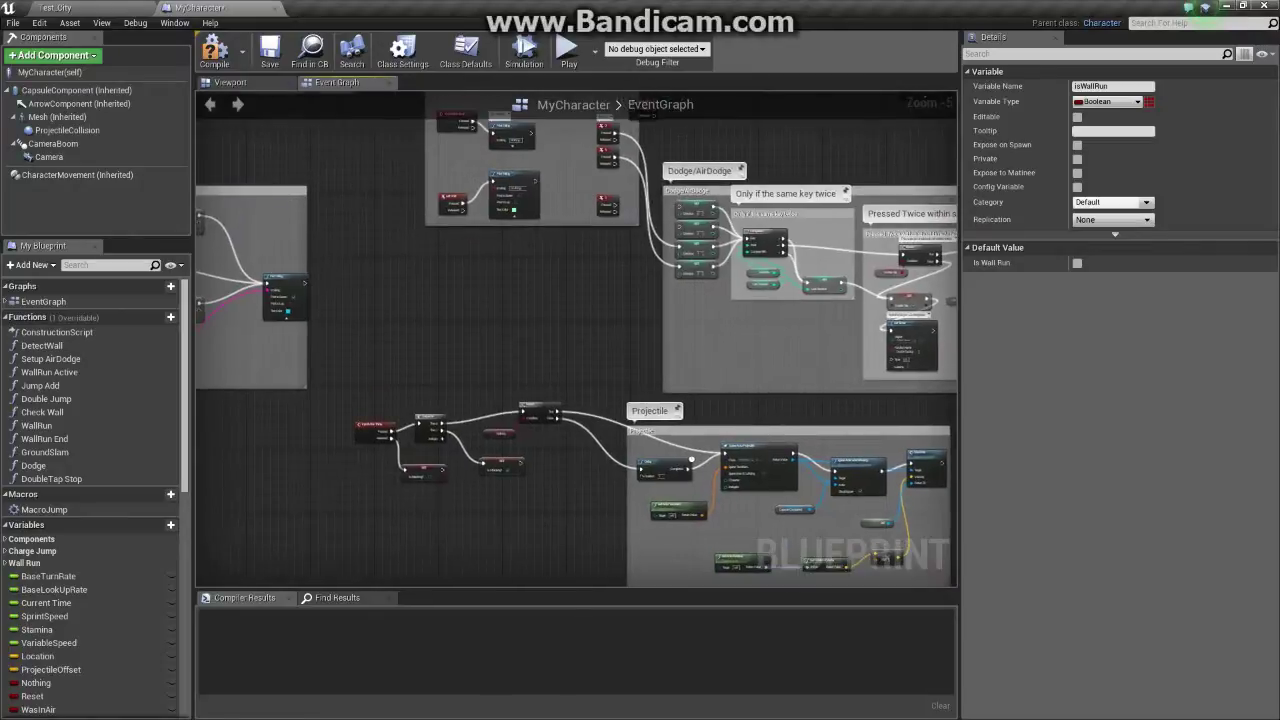
scroll(543, 523, "up", 2)
scroll(543, 523, "up", 1)
right_click_drag(578, 430, 288, 431)
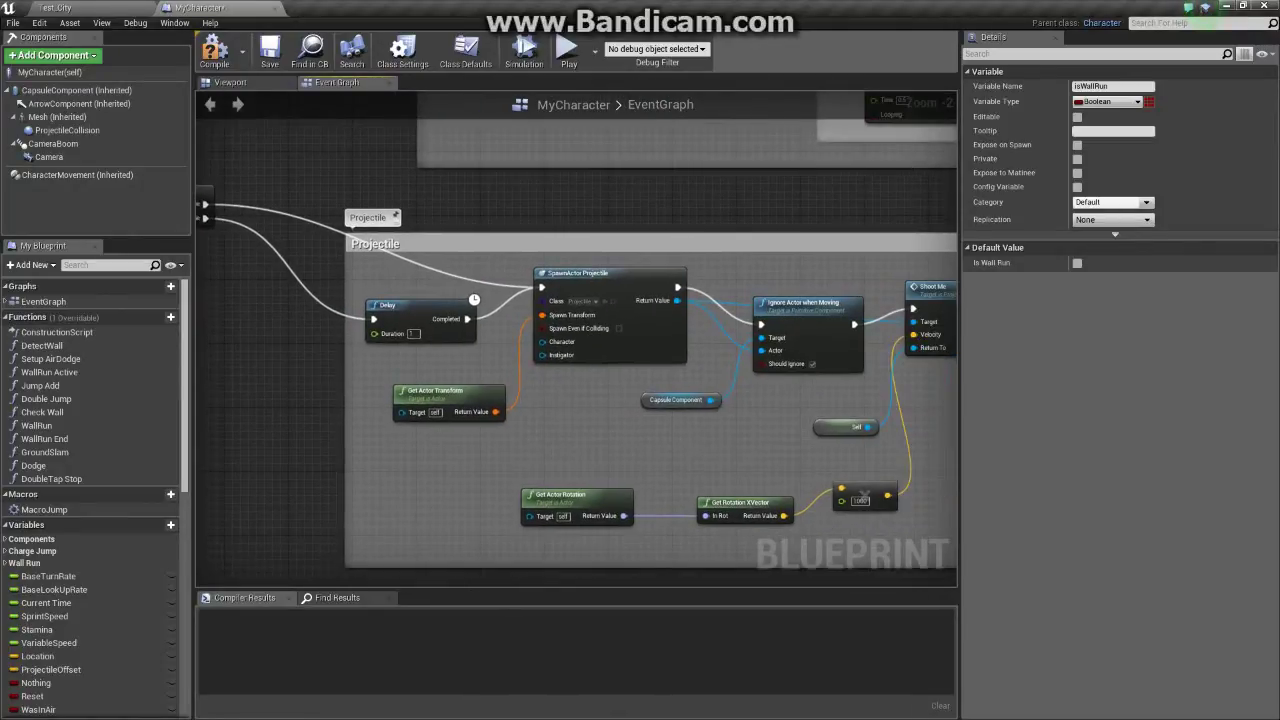
scroll(391, 462, "down", 3)
right_click_drag(430, 376, 642, 543)
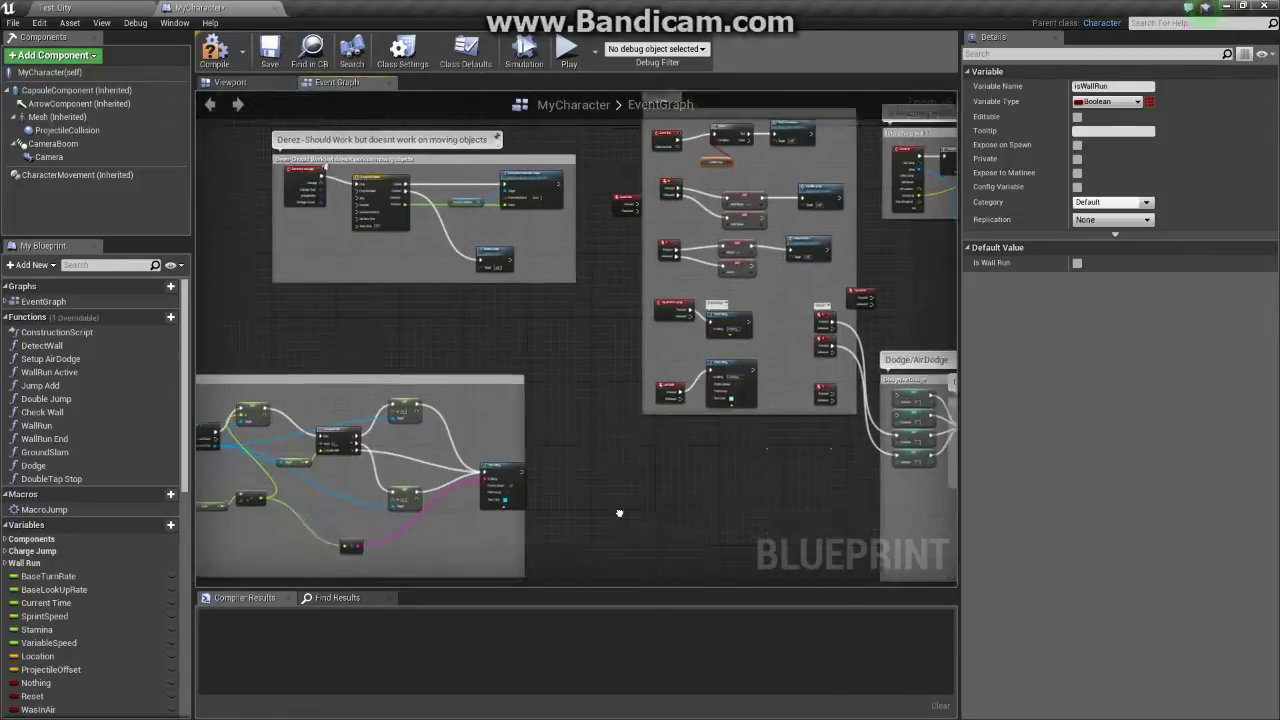
- Pan around the Derez dissolve graph, pulling and cancelling a wire from Dissolve Material
scroll(455, 448, "up", 3)
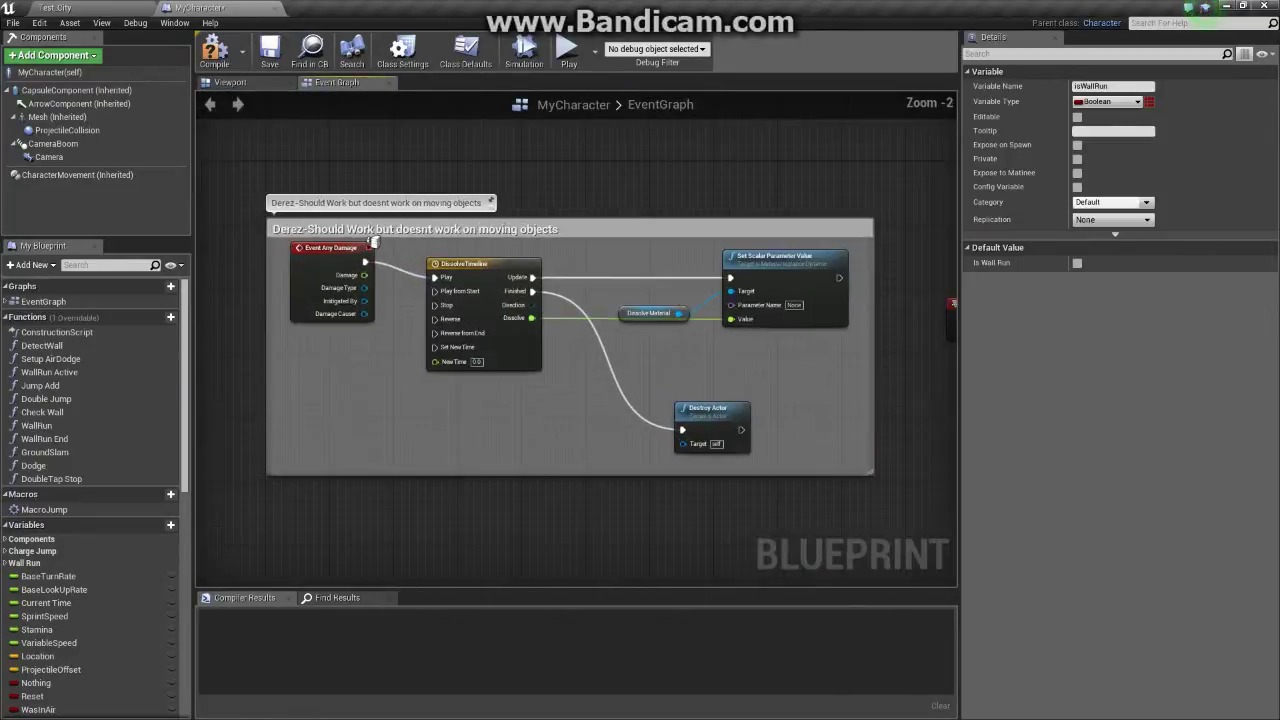
right_click_drag(431, 432, 459, 454)
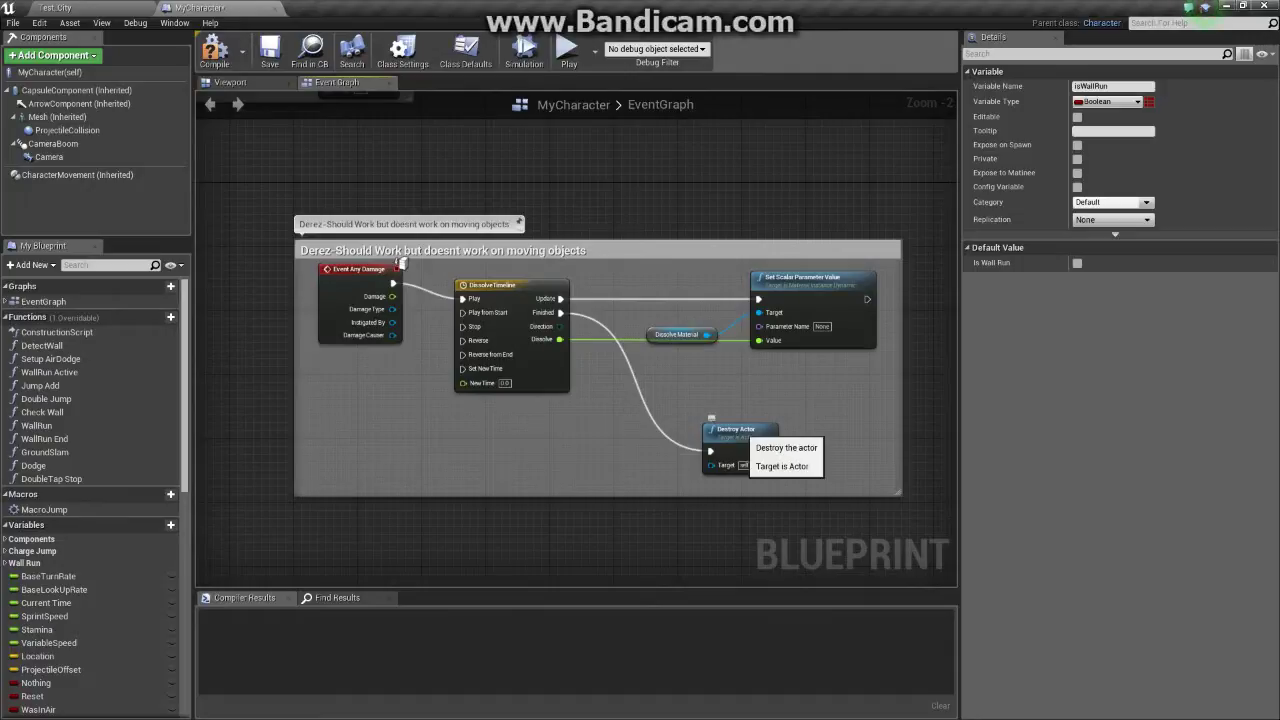
right_click_drag(711, 418, 755, 429)
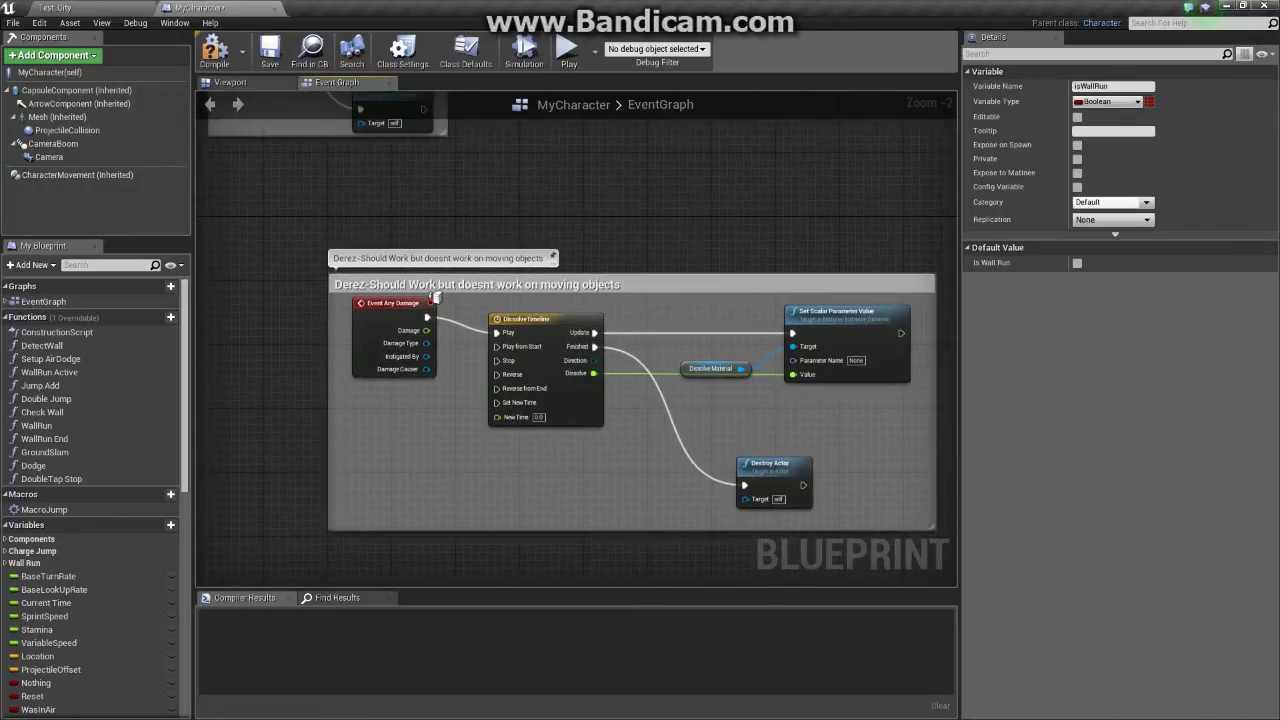
mouse_move(436, 298)
right_mouse_down()
mouse_move(534, 528)
mouse_move(428, 295)
right_mouse_up()
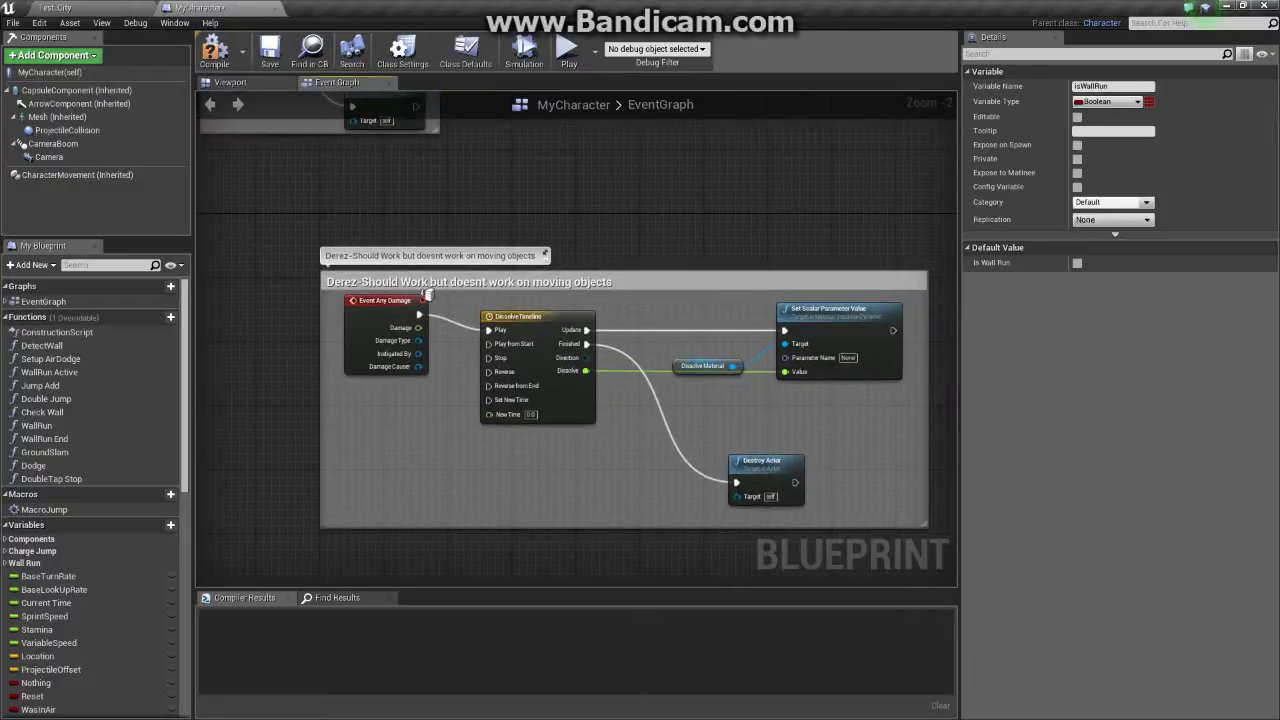
left_click_drag(733, 366, 790, 365)
key("Escape")
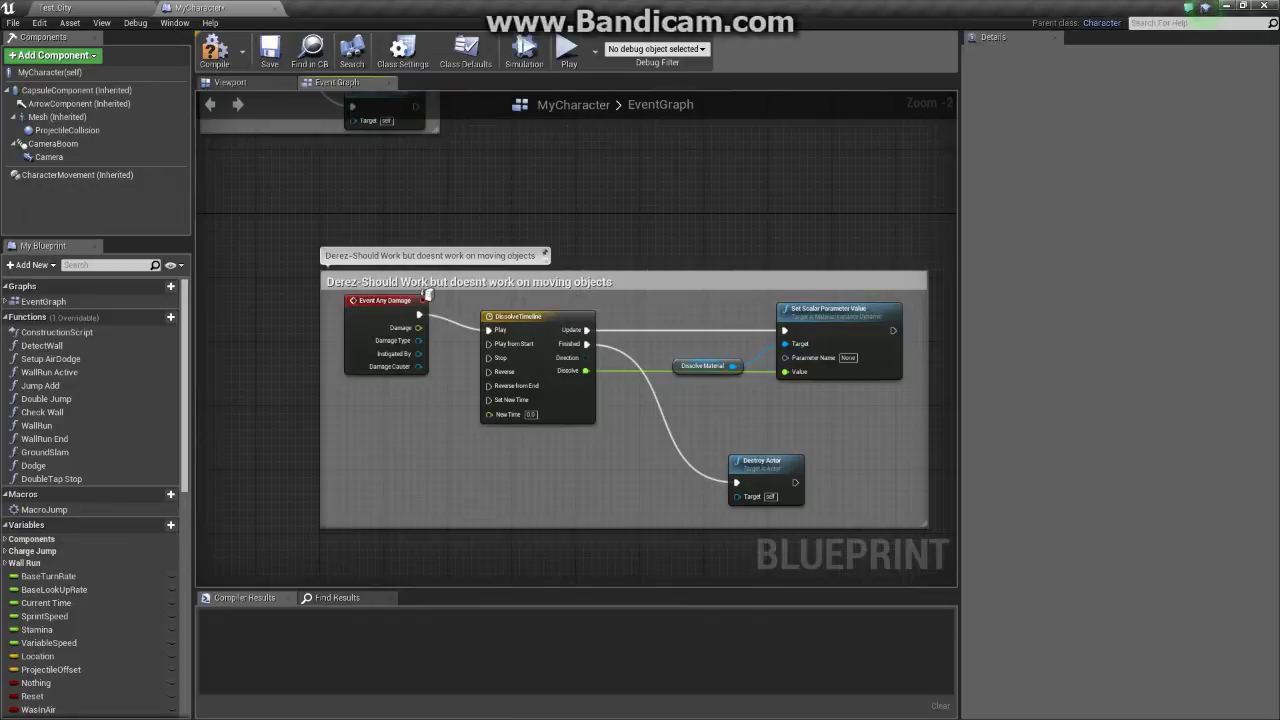
- Zoom out and pan the EventGraph to the Dodge/AirDodge group
scroll(428, 295, "down", 1)
scroll(428, 295, "down", 1)
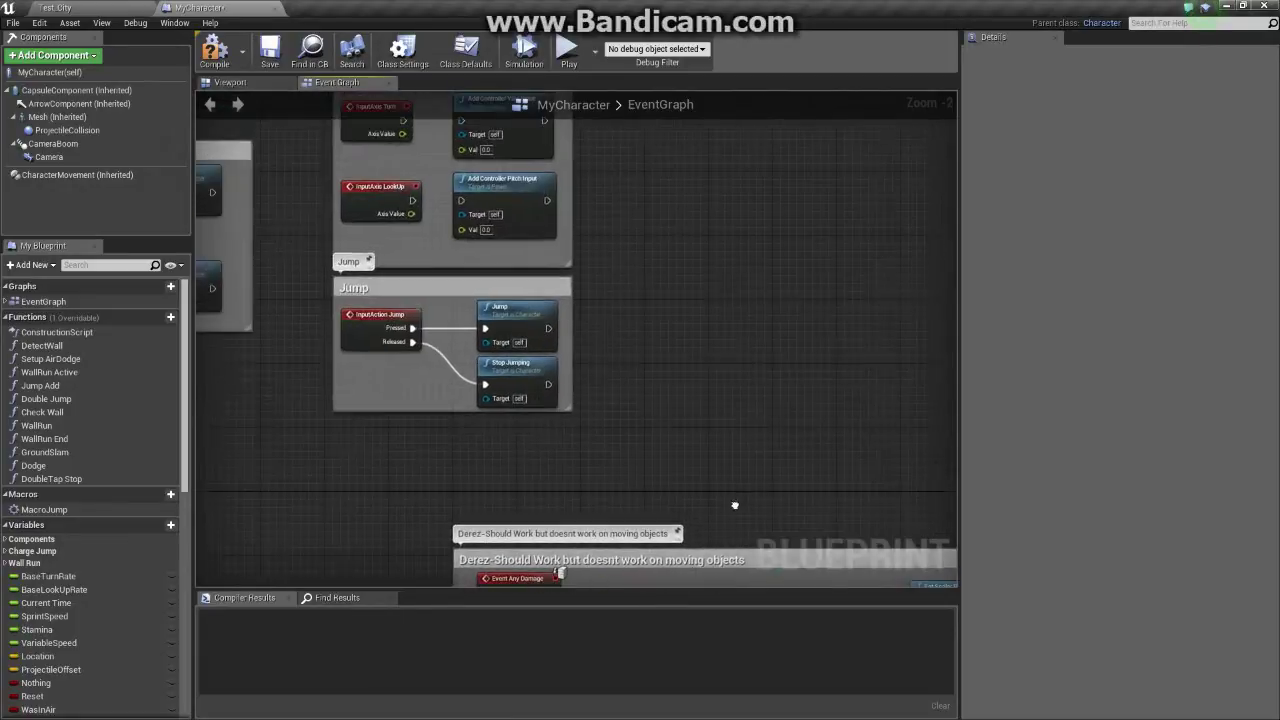
scroll(428, 295, "down", 1)
scroll(428, 295, "down", 3)
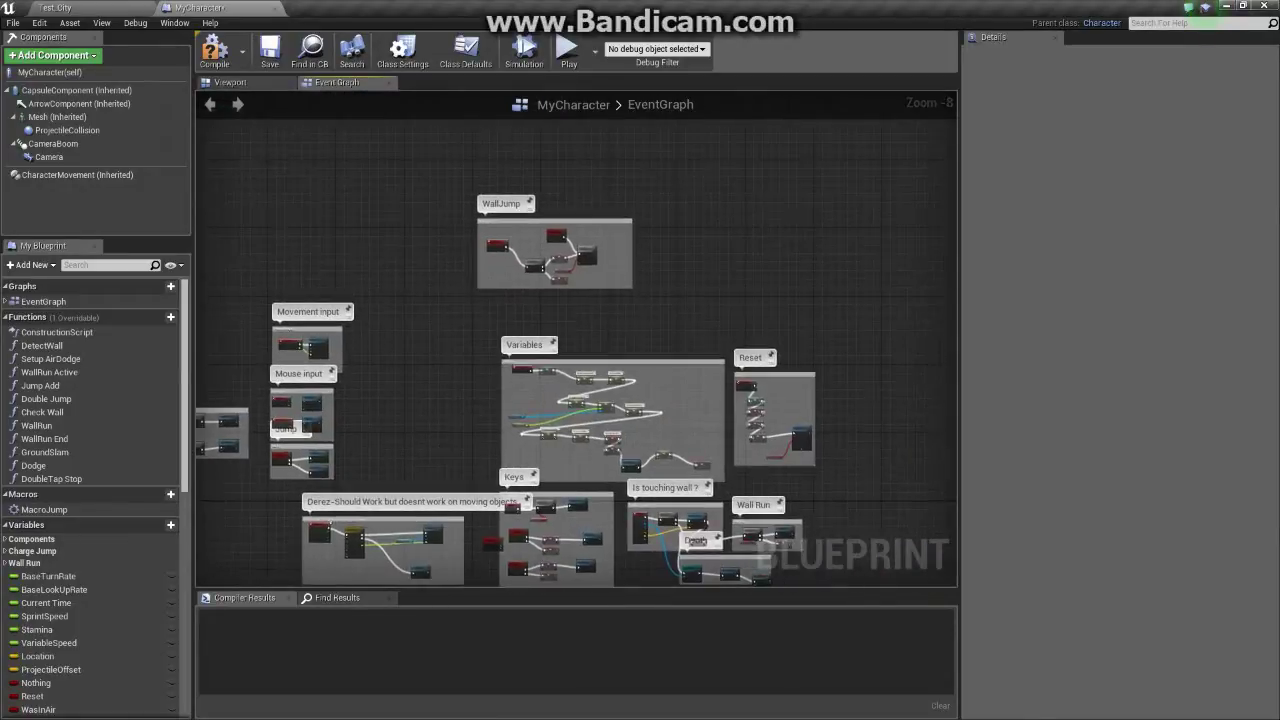
right_click_drag(410, 366, 438, 306)
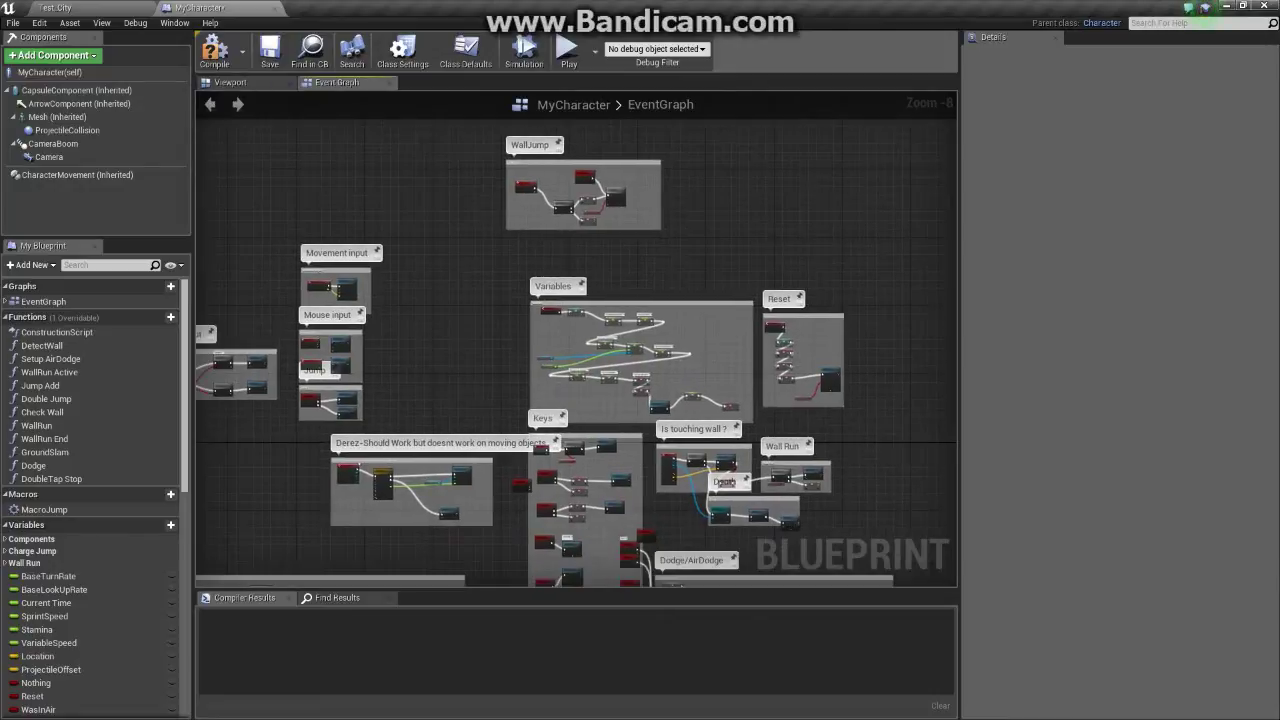
scroll(100, 470, "down", 2)
scroll(100, 470, "up", 2)
- Back in Test_City, open the Zombie blueprint from the Blueprints > Zombie folder
left_click(55, 7)
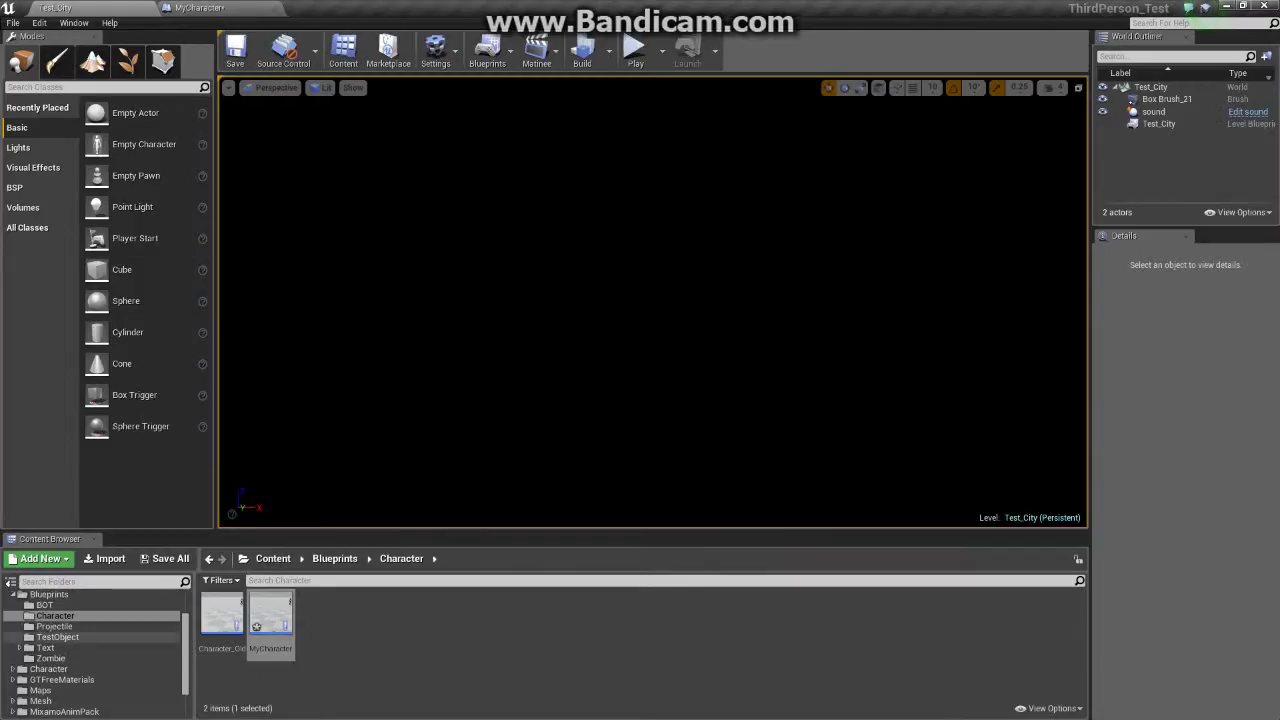
left_click(50, 658)
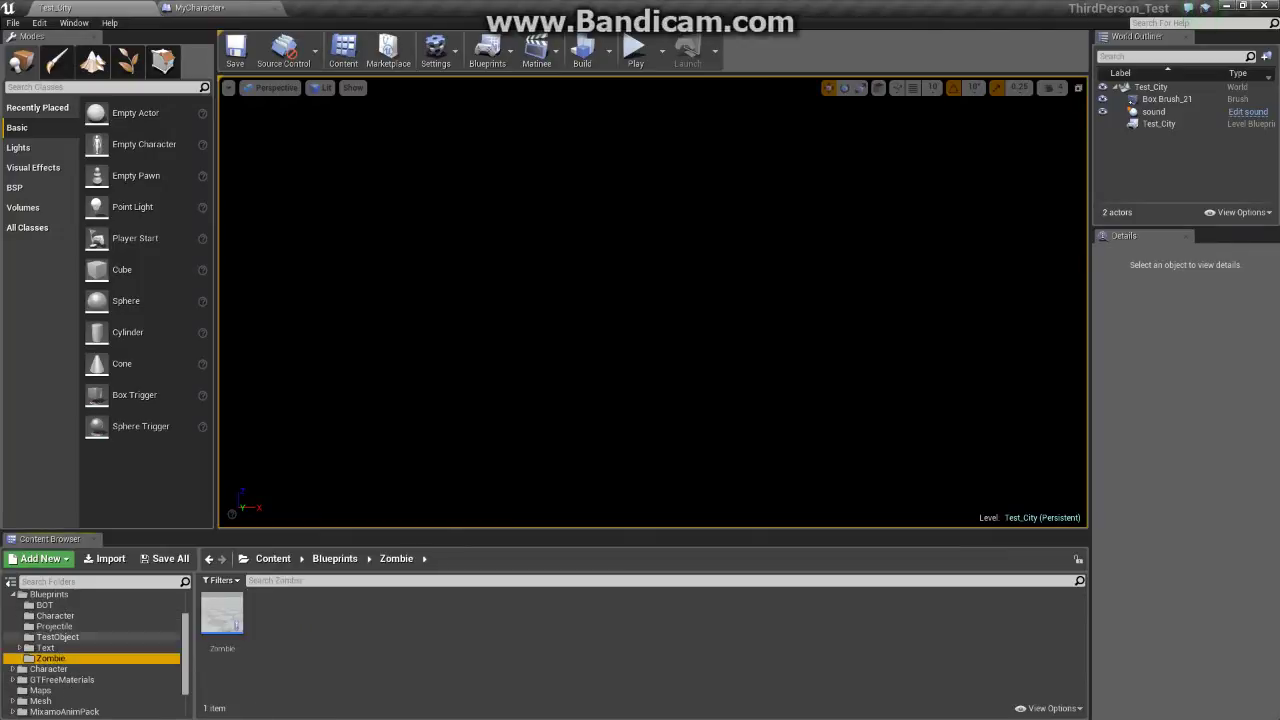
double_click(222, 620)
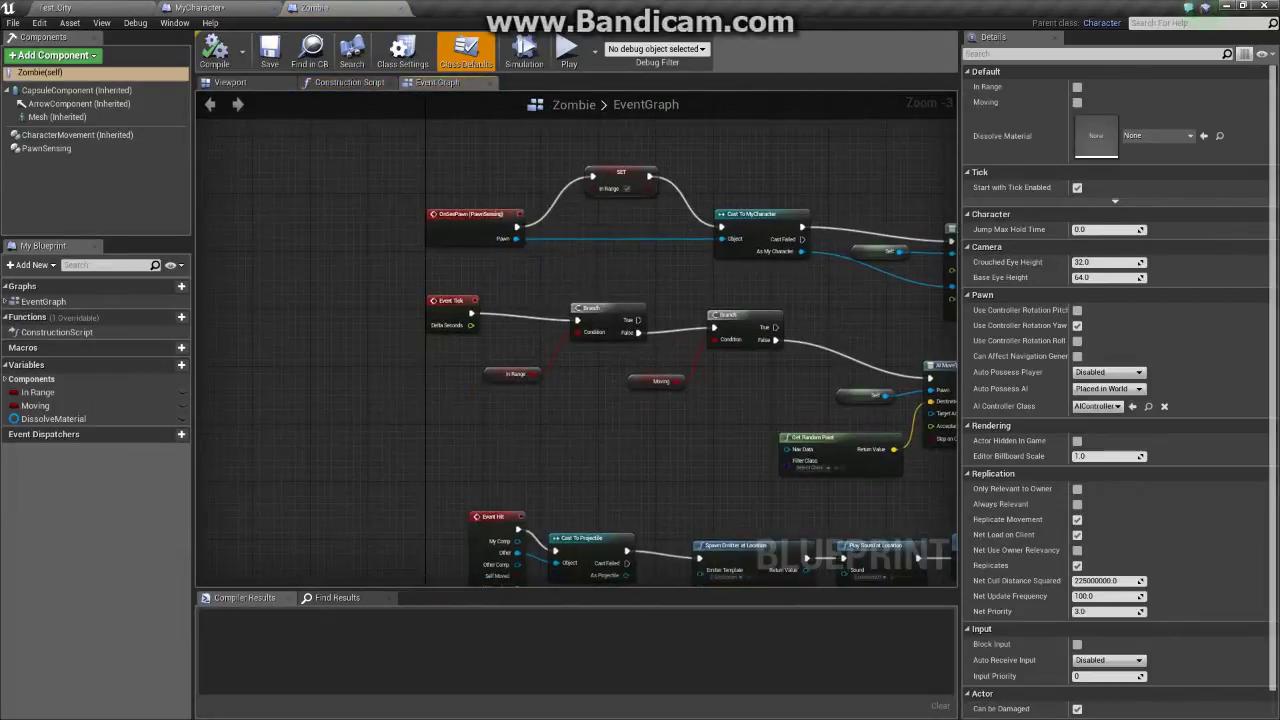
right_click_drag(594, 282, 456, 311)
scroll(456, 311, "down", 1)
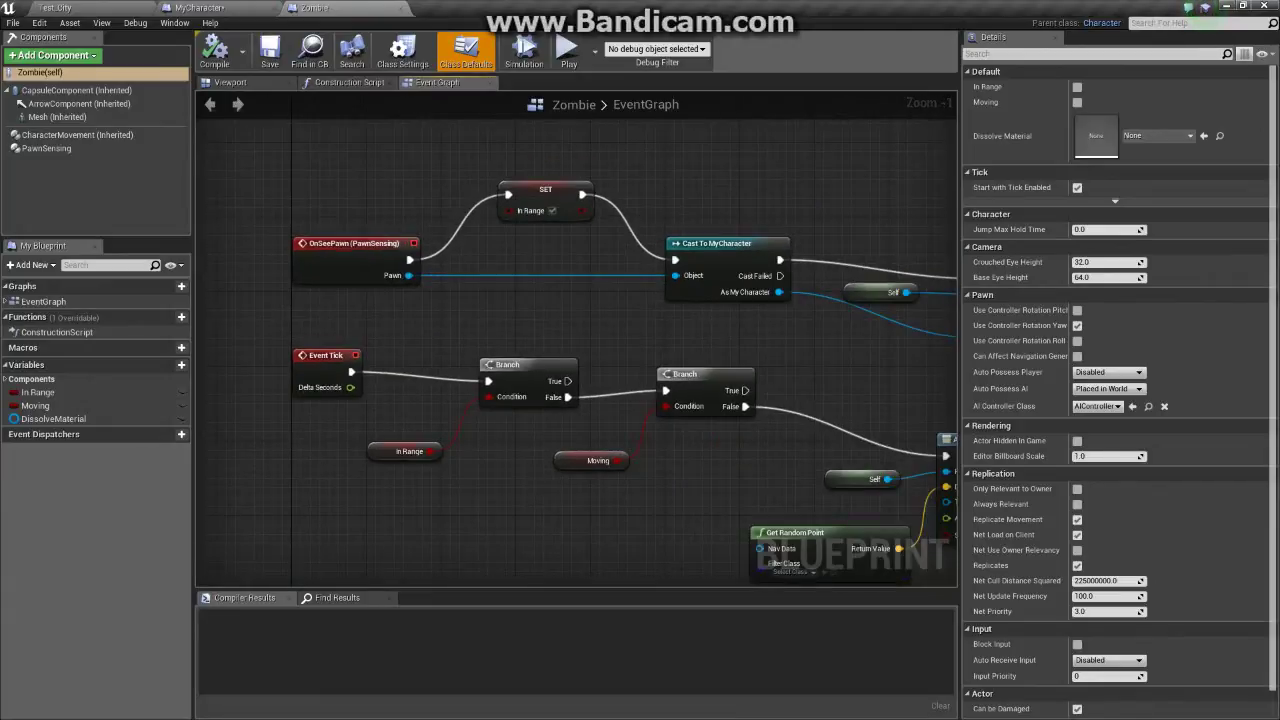
right_click_drag(456, 311, 400, 262)
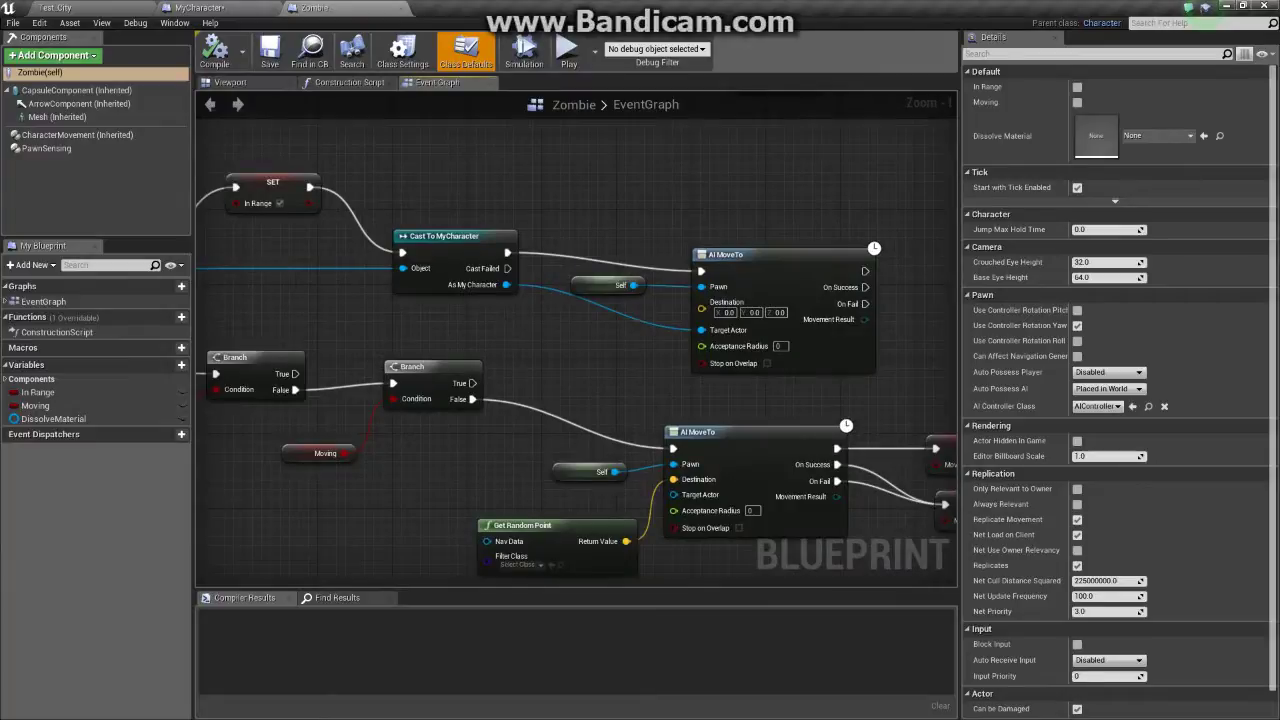
scroll(580, 297, "down", 2)
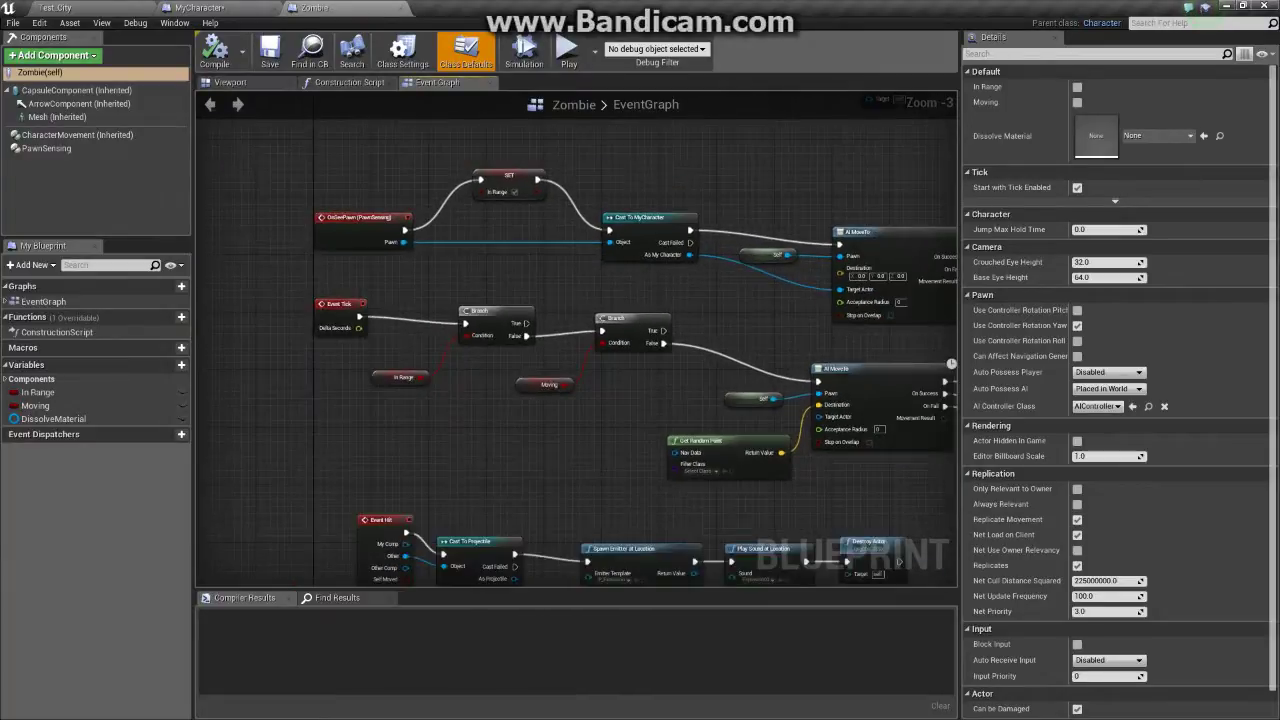
right_click_drag(580, 297, 566, 235)
scroll(815, 474, "up", 2)
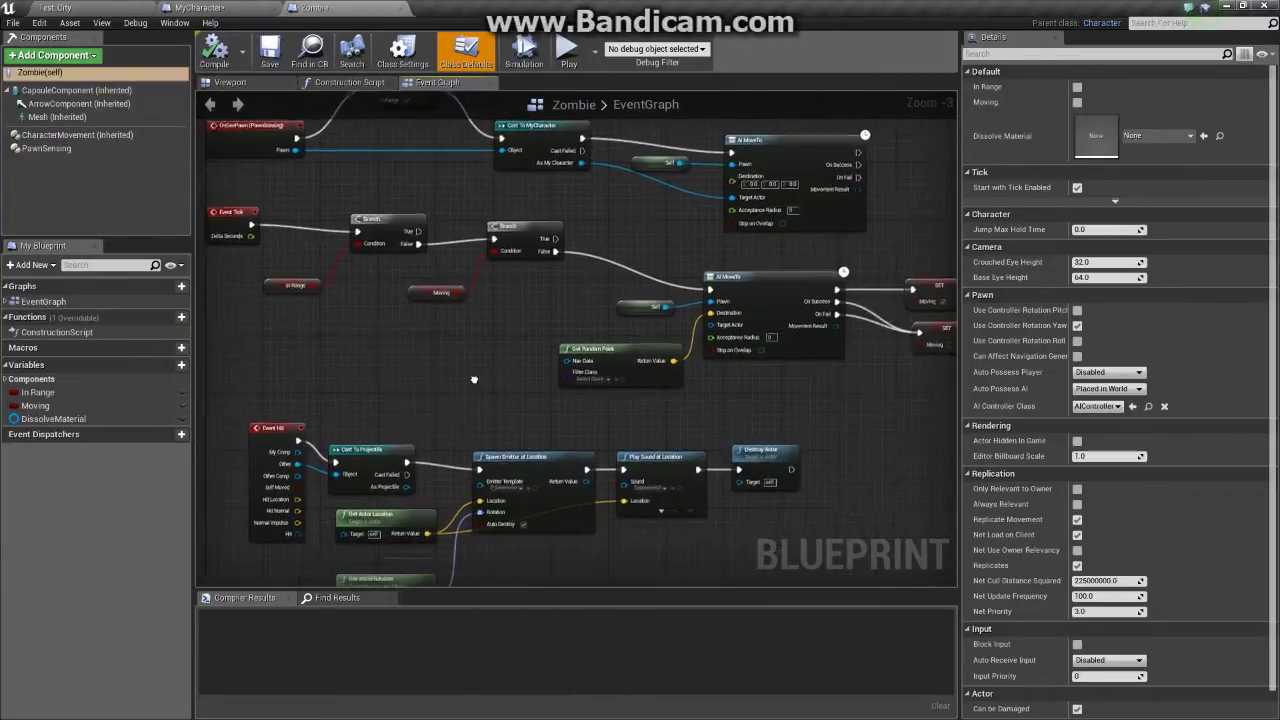
scroll(815, 474, "up", 1)
mouse_move(580, 300)
right_mouse_down()
mouse_move(612, 368)
mouse_move(642, 384)
mouse_move(770, 388)
right_mouse_up()
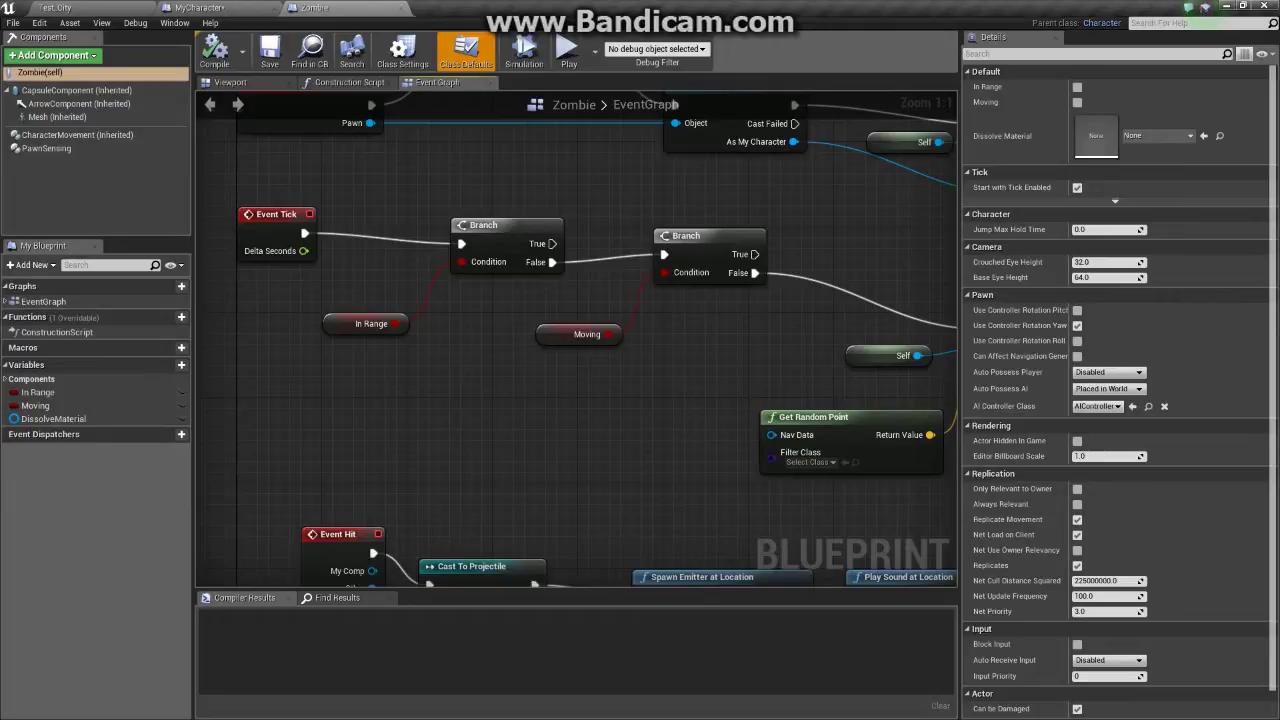
right_click_drag(458, 406, 476, 454)
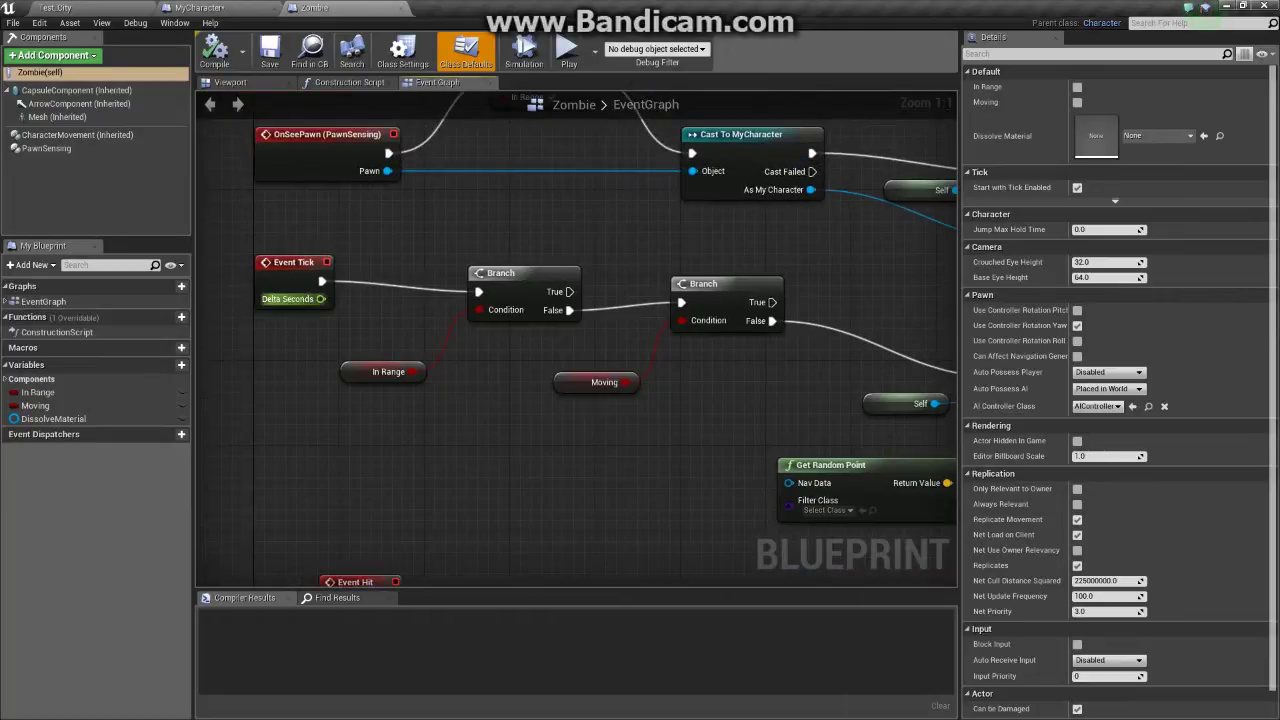
- Return to Test_City and browse the Content Browser to Blueprints > TestObject with TestBox
left_click(55, 8)
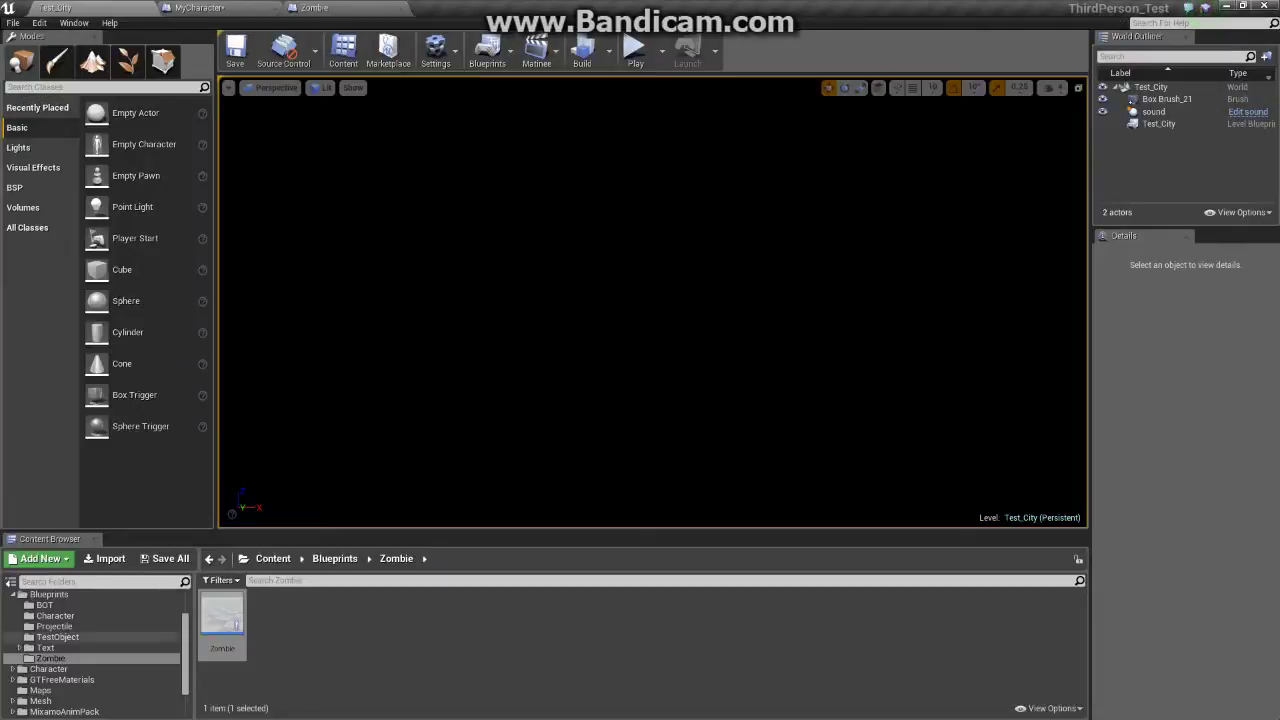
scroll(70, 660, "up", 1)
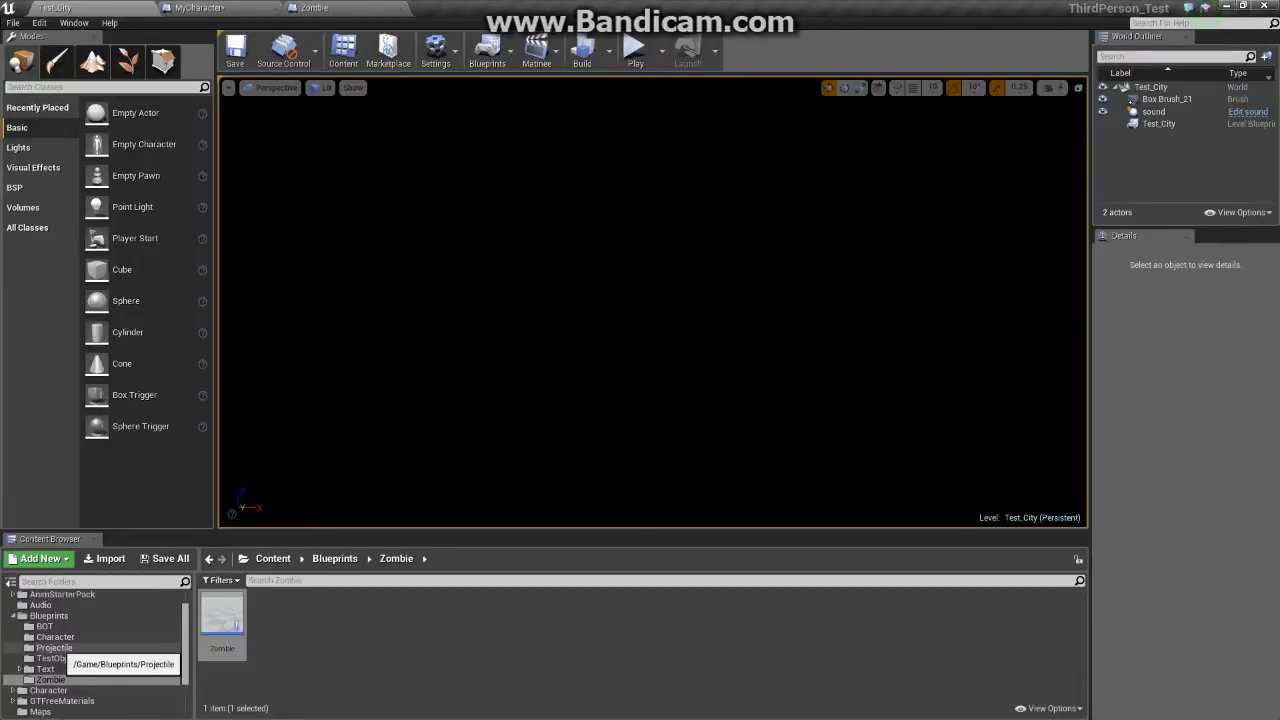
scroll(70, 660, "up", 1)
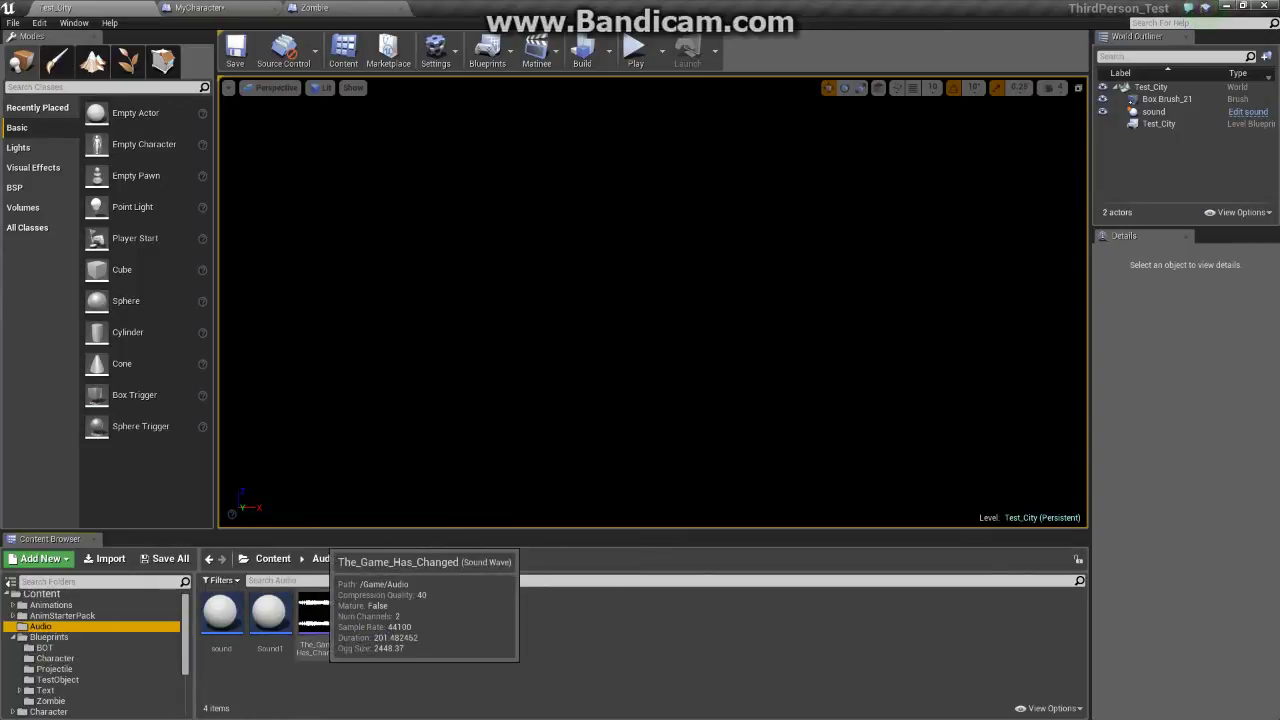
scroll(95, 650, "down", 2)
scroll(95, 650, "down", 2)
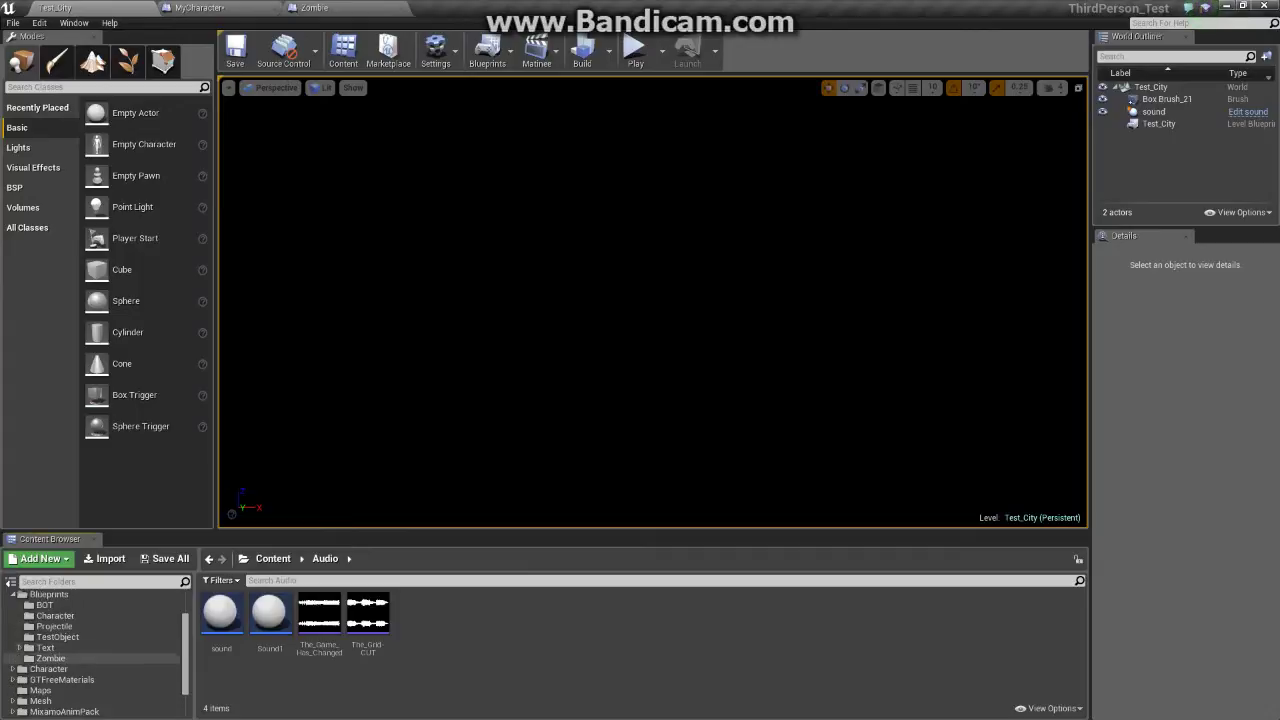
left_click(57, 637)
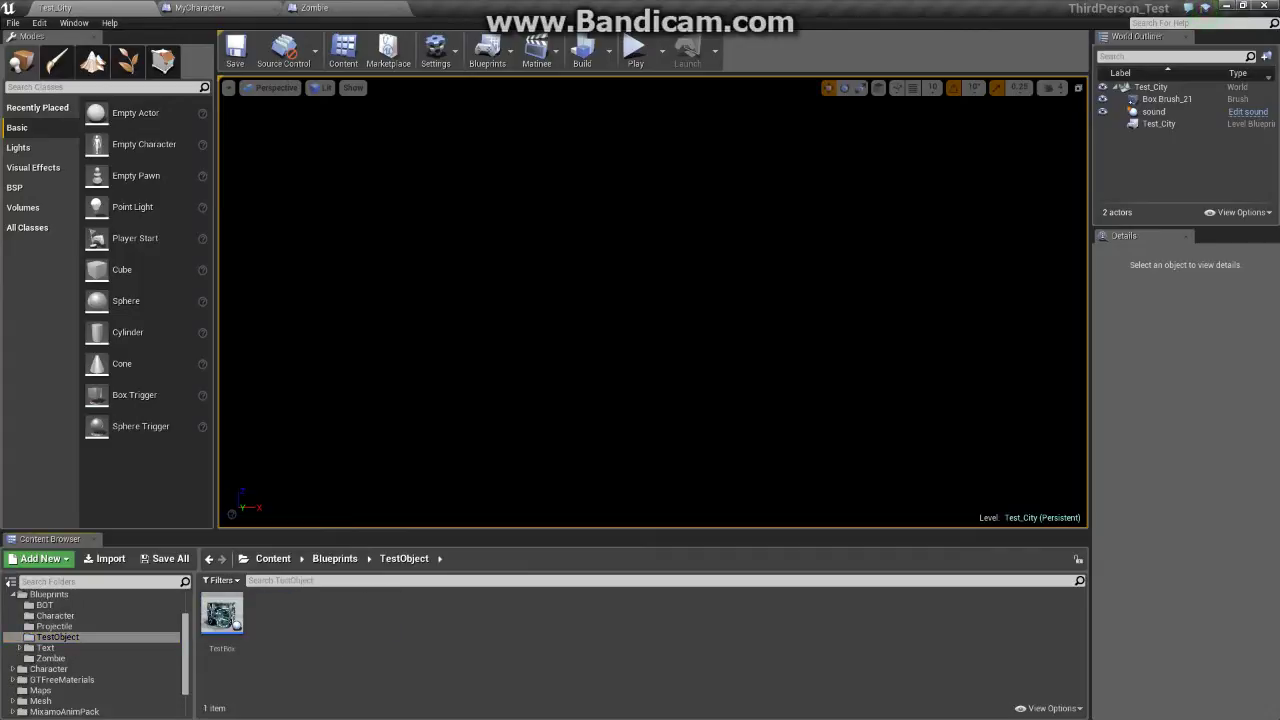
- Open the TestBox blueprint and review its Event Graph, DissolveTimeline and Construction Script
double_click(222, 617)
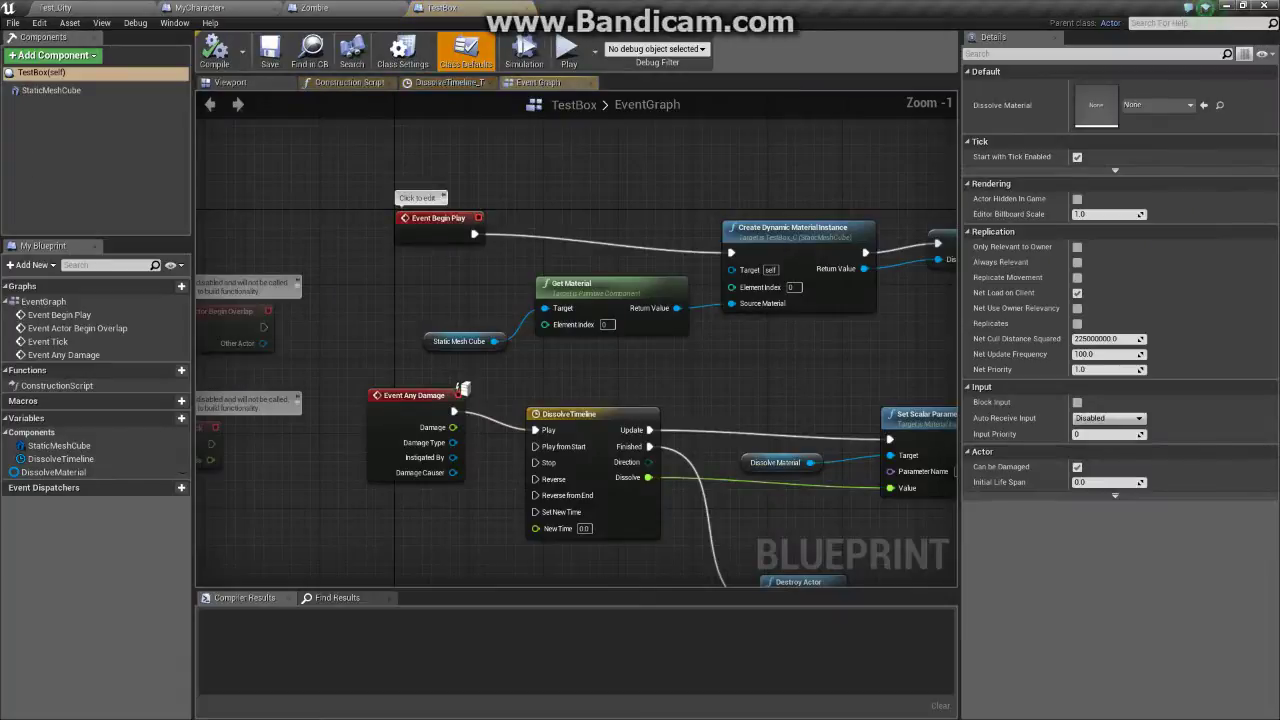
scroll(463, 388, "down", 2)
scroll(381, 321, "down", 1)
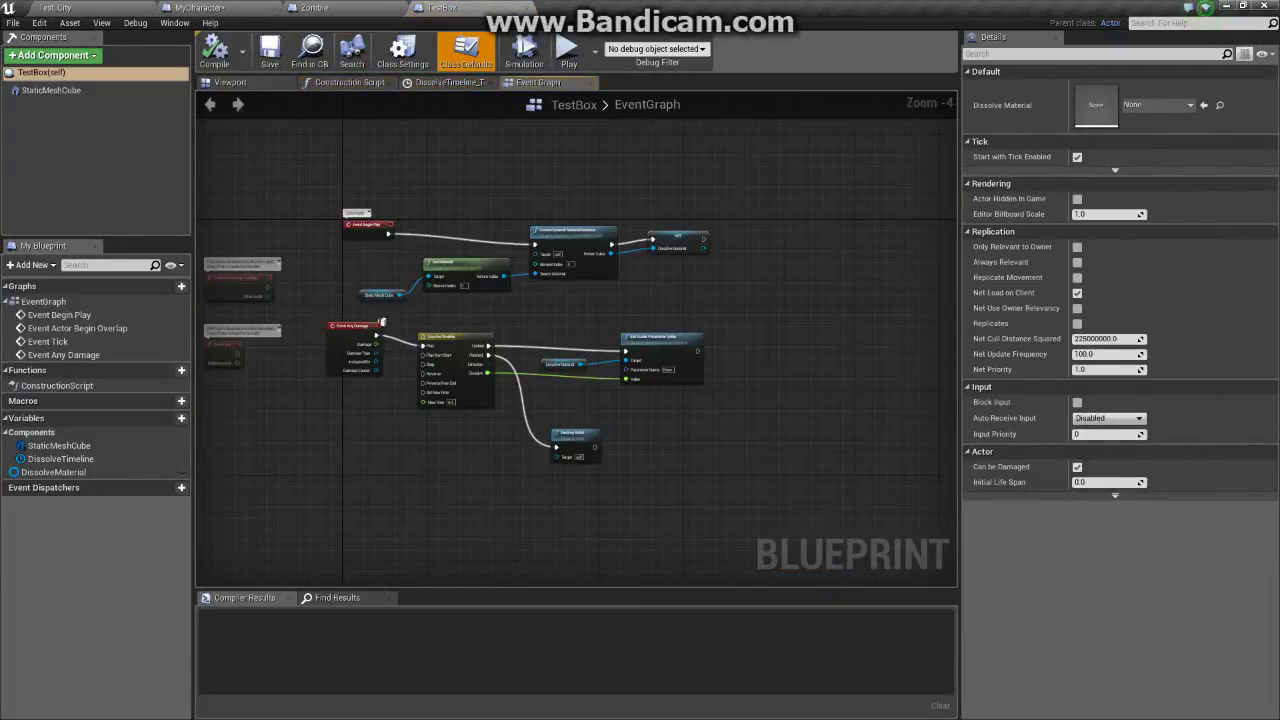
left_click(443, 82)
left_click(345, 82)
left_click(532, 82)
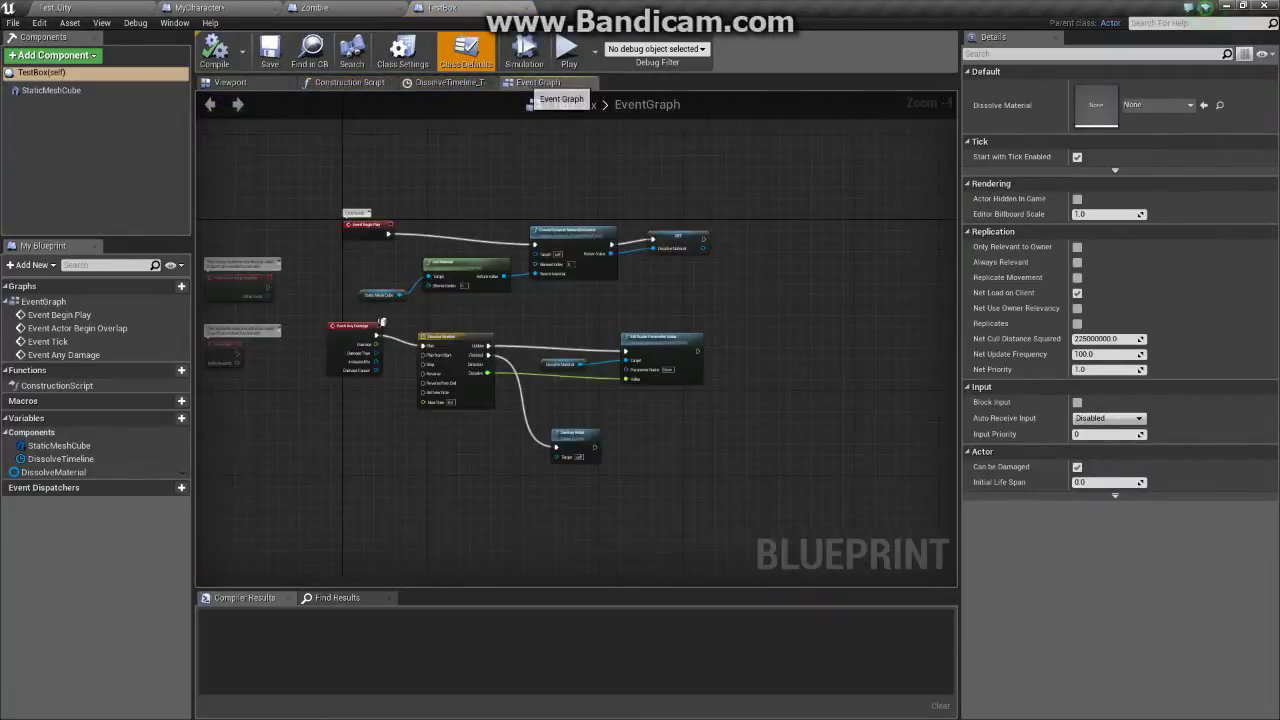
- Inspect the Derezz-textured cube's mesh in the Viewport preview, then close TestBox
left_click(230, 82)
left_click_drag(575, 340, 650, 345)
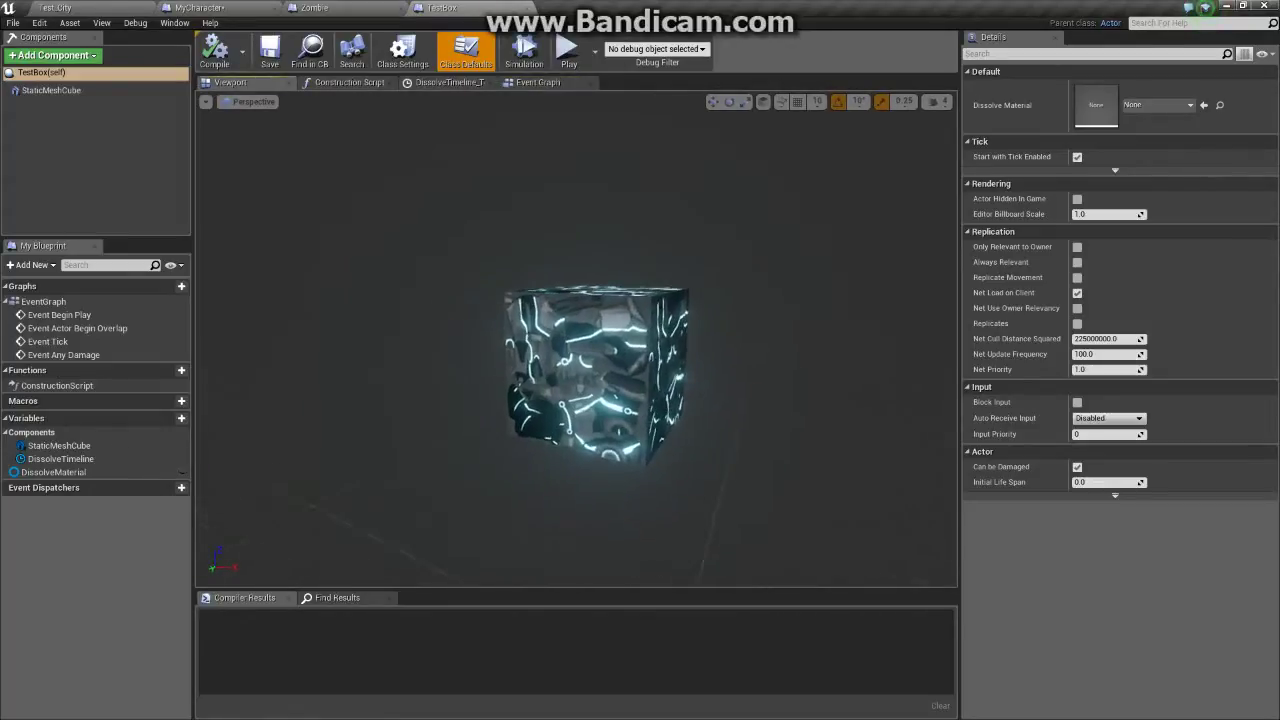
mouse_move(575, 400)
left_mouse_down()
mouse_move(560, 360)
mouse_move(575, 450)
left_mouse_up()
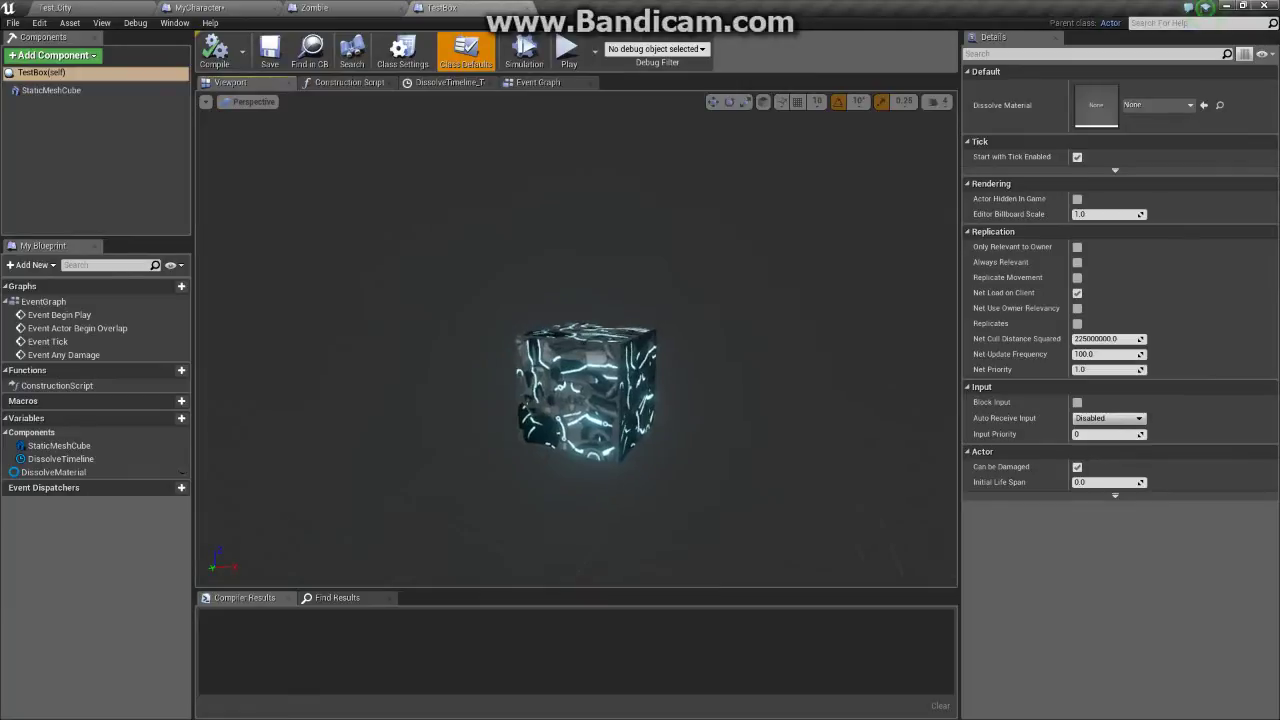
left_click_drag(575, 400, 575, 410)
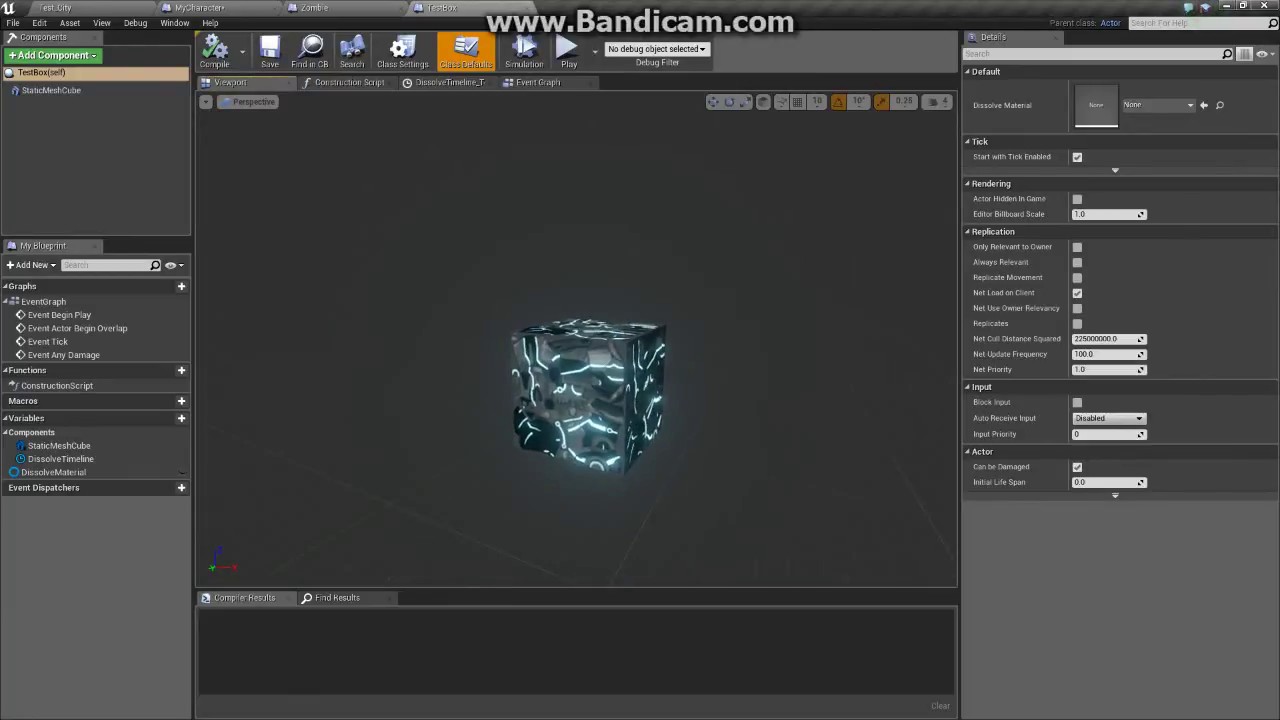
left_click(580, 400)
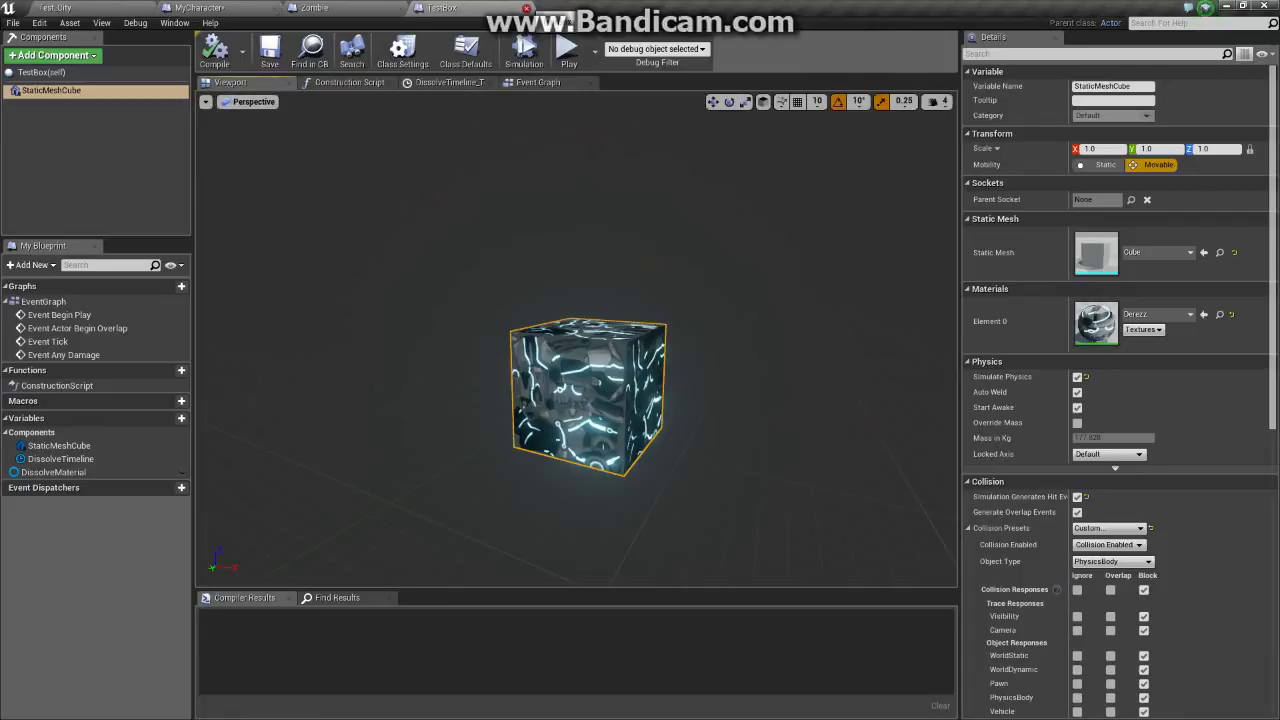
left_click(527, 8)
- Close the Zombie blueprint, return to Test_City, and expand the Mesh folder
left_click(392, 8)
left_click(56, 8)
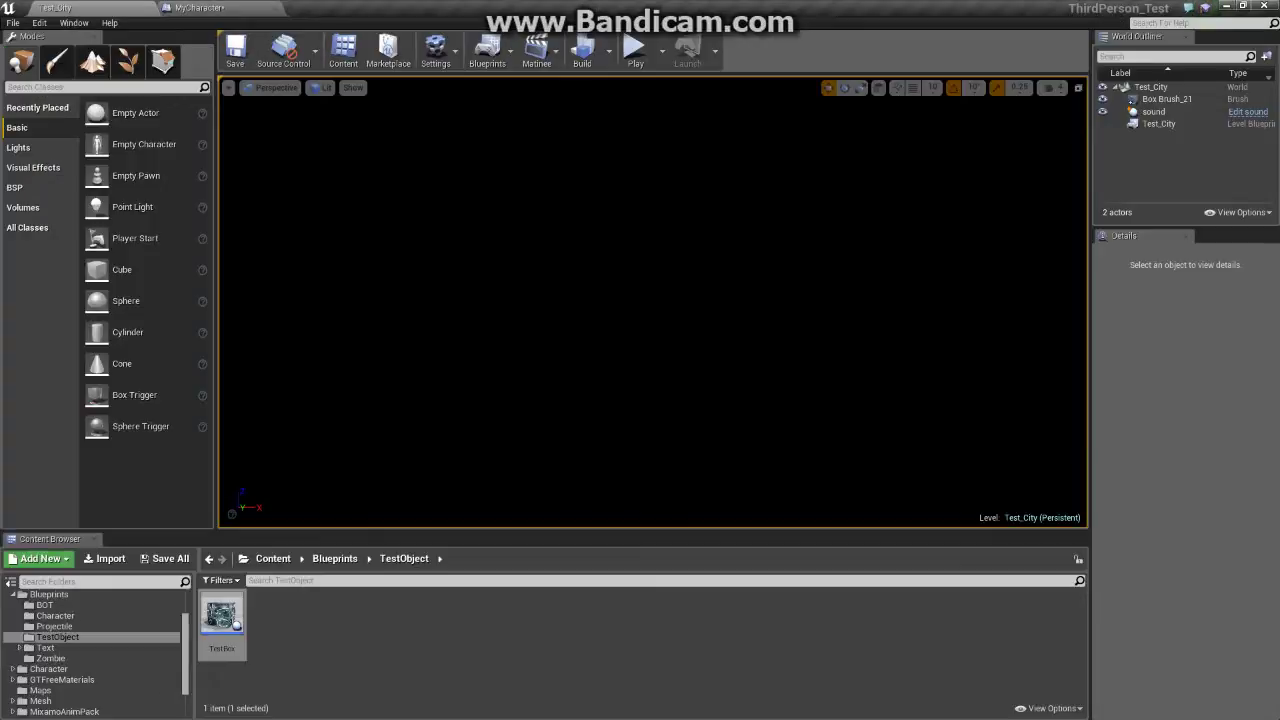
scroll(90, 679, "down", 2)
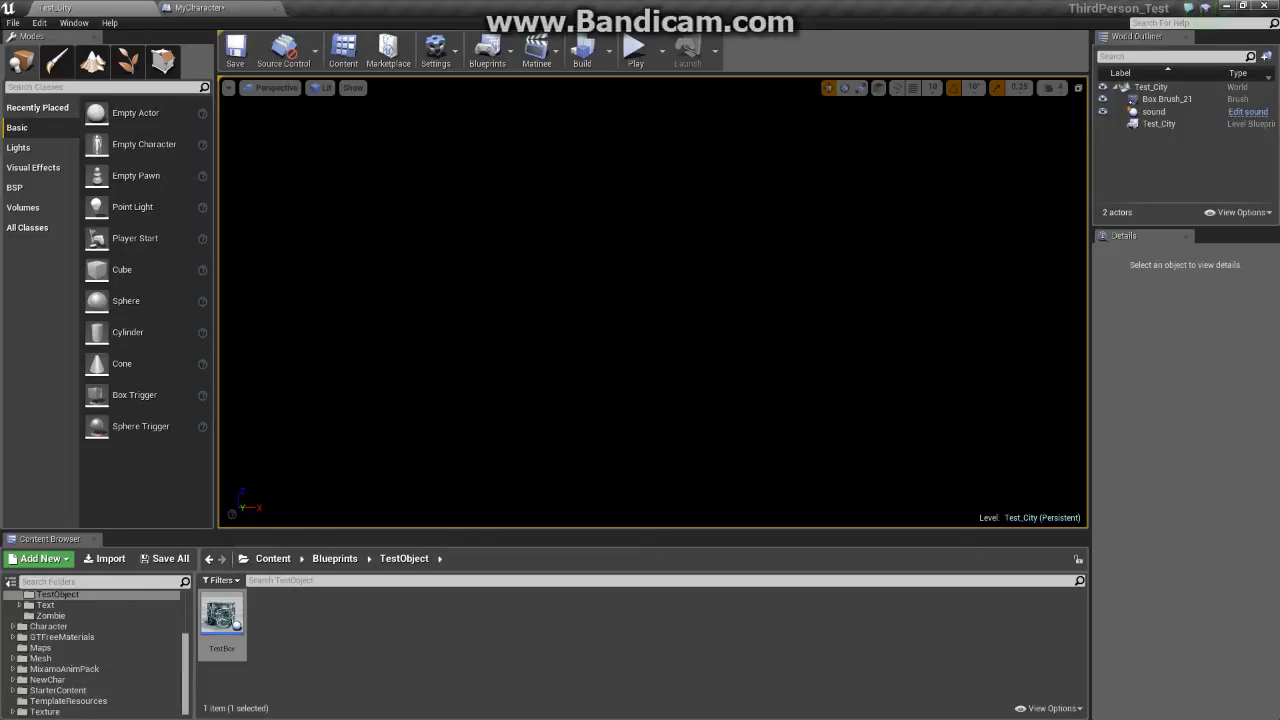
scroll(90, 648, "up", 2)
scroll(90, 648, "up", 2)
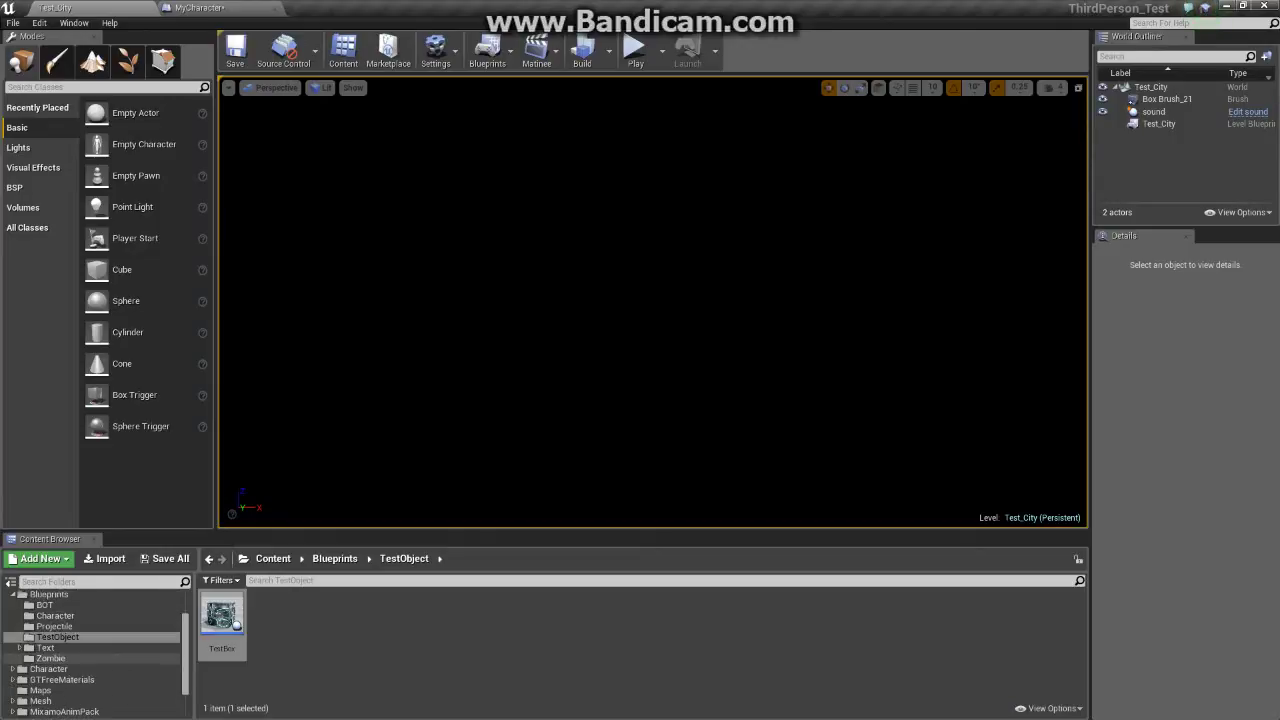
scroll(90, 658, "down", 2)
scroll(90, 658, "down", 2)
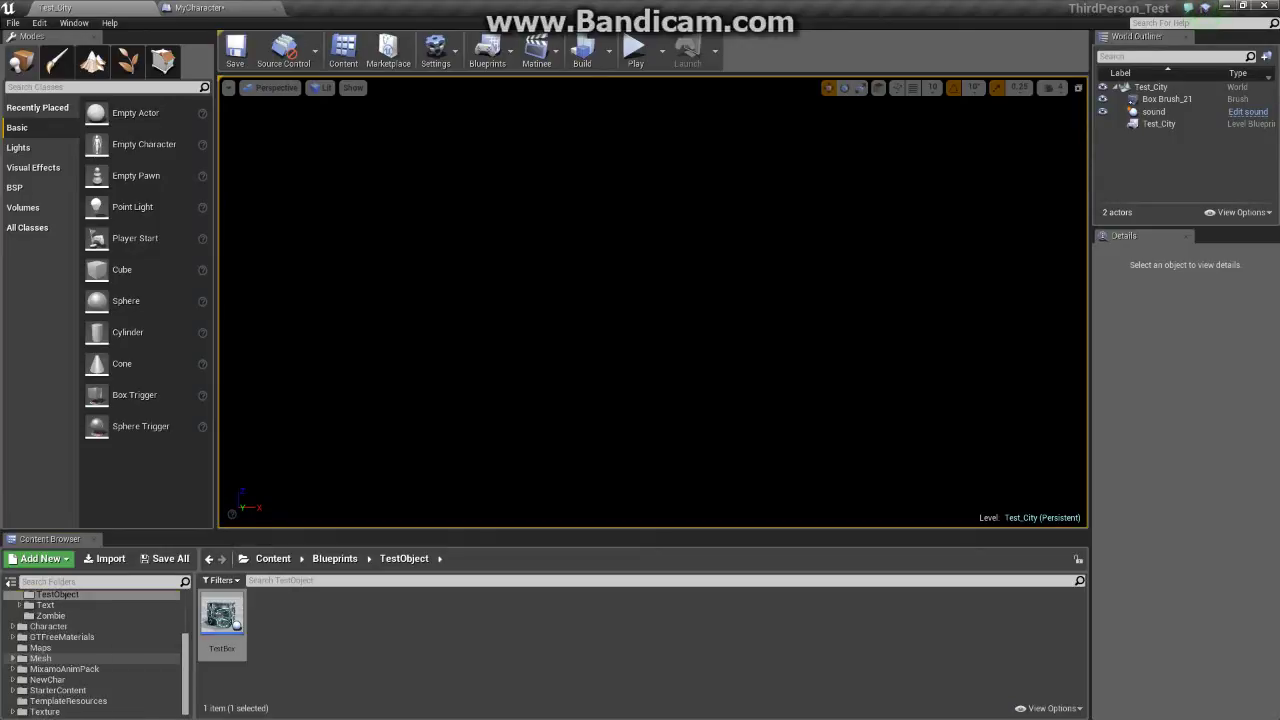
left_click(13, 658)
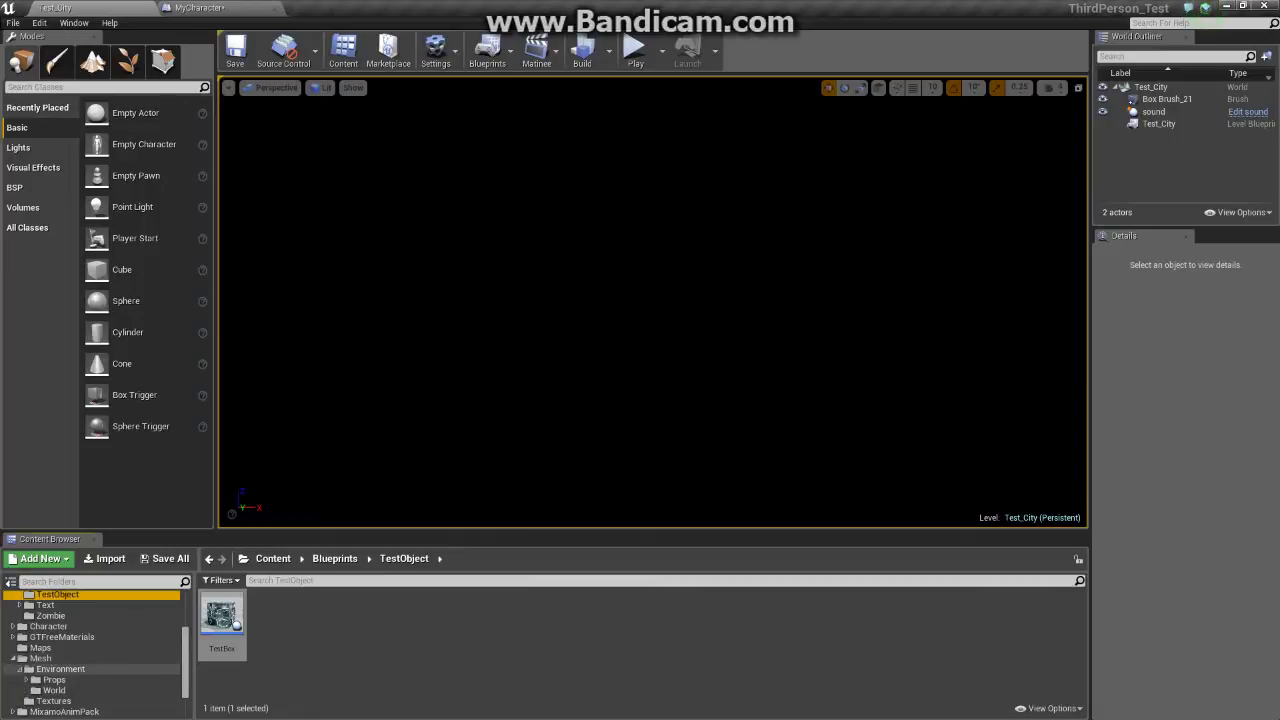
- Select the Maps folder to list the three project maps, including TronCity_1
scroll(90, 658, "down", 2)
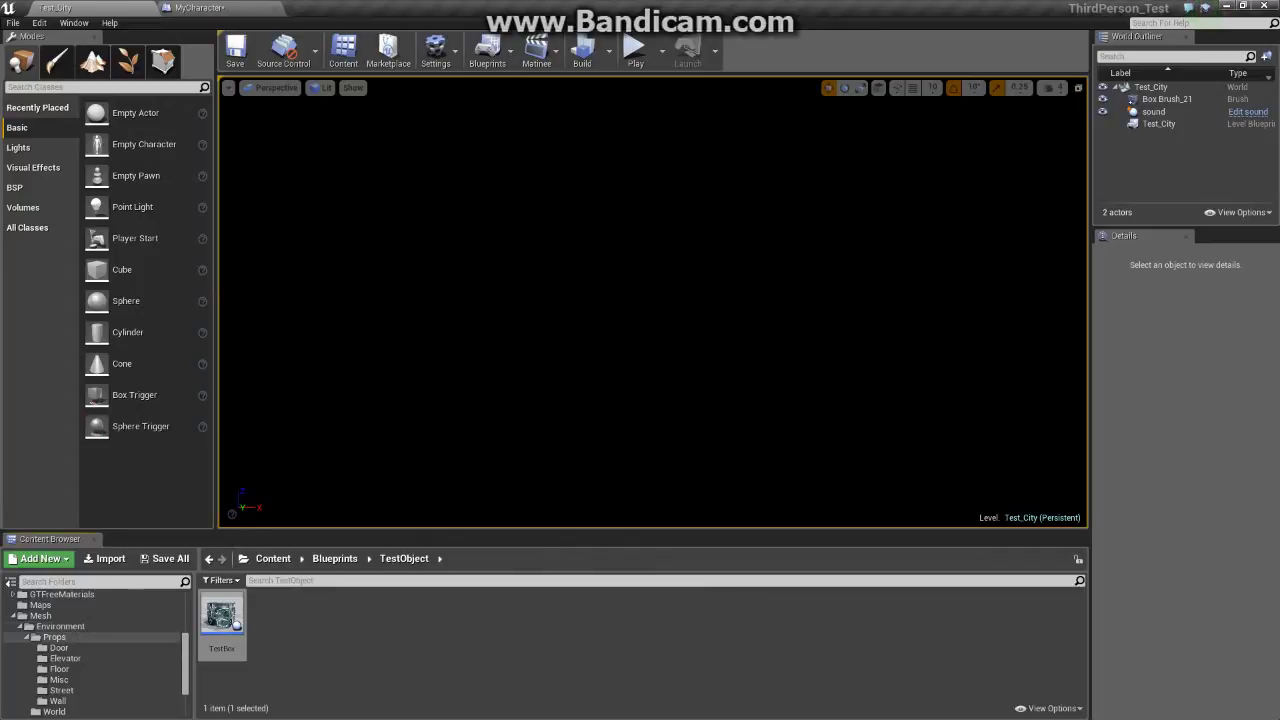
scroll(60, 637, "down", 2)
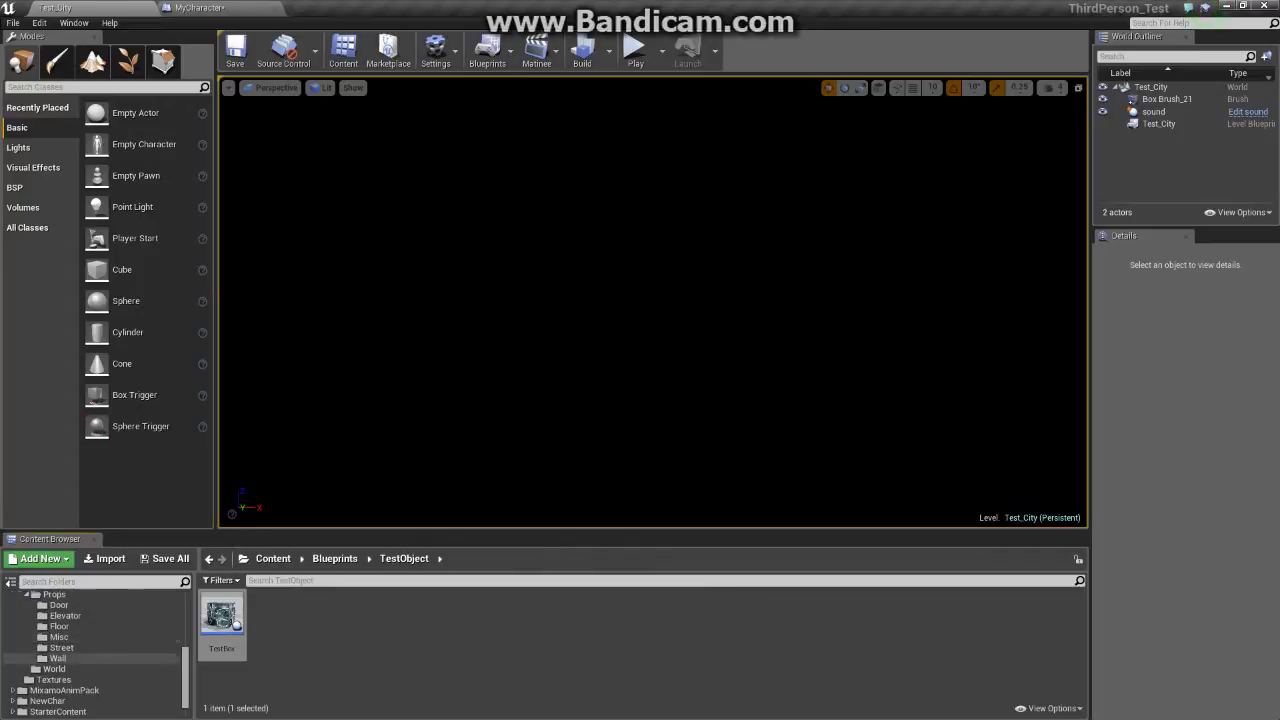
scroll(60, 645, "up", 2)
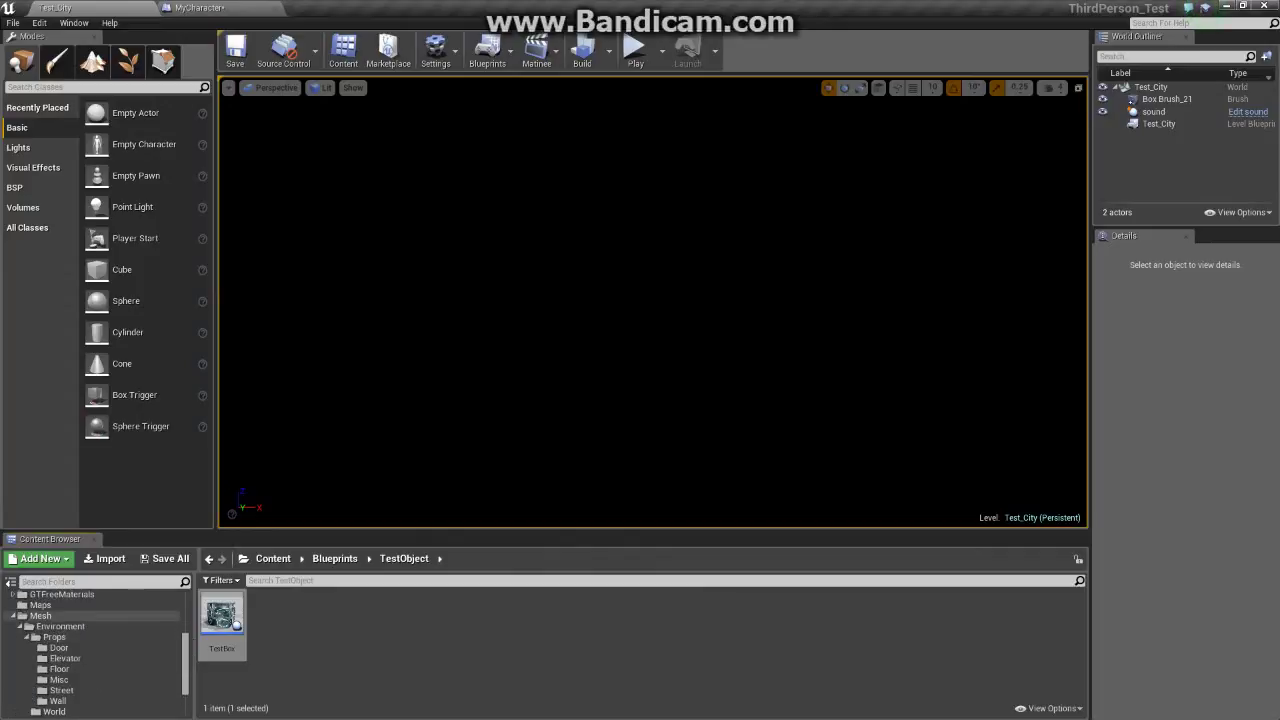
left_click(40, 605)
- Load TronCity_1 without saving MyCharacter, then select WallA and PointLight8
double_click(319, 613)
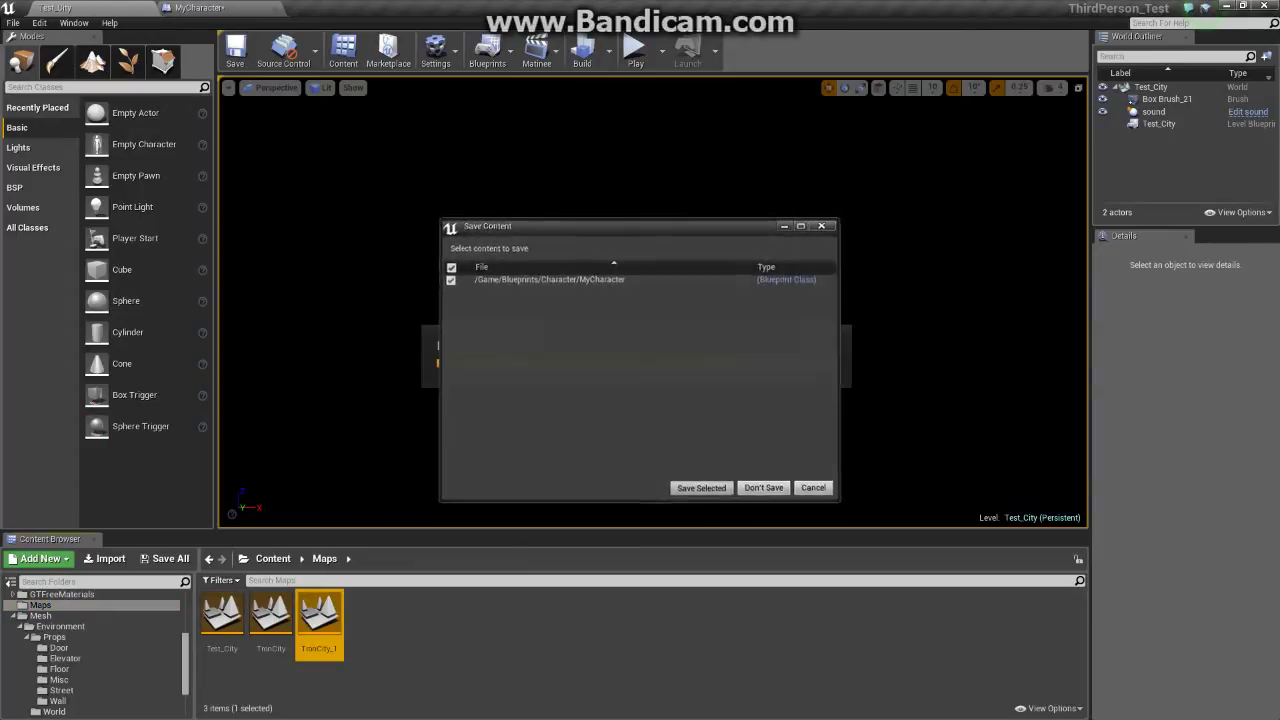
key("Return")
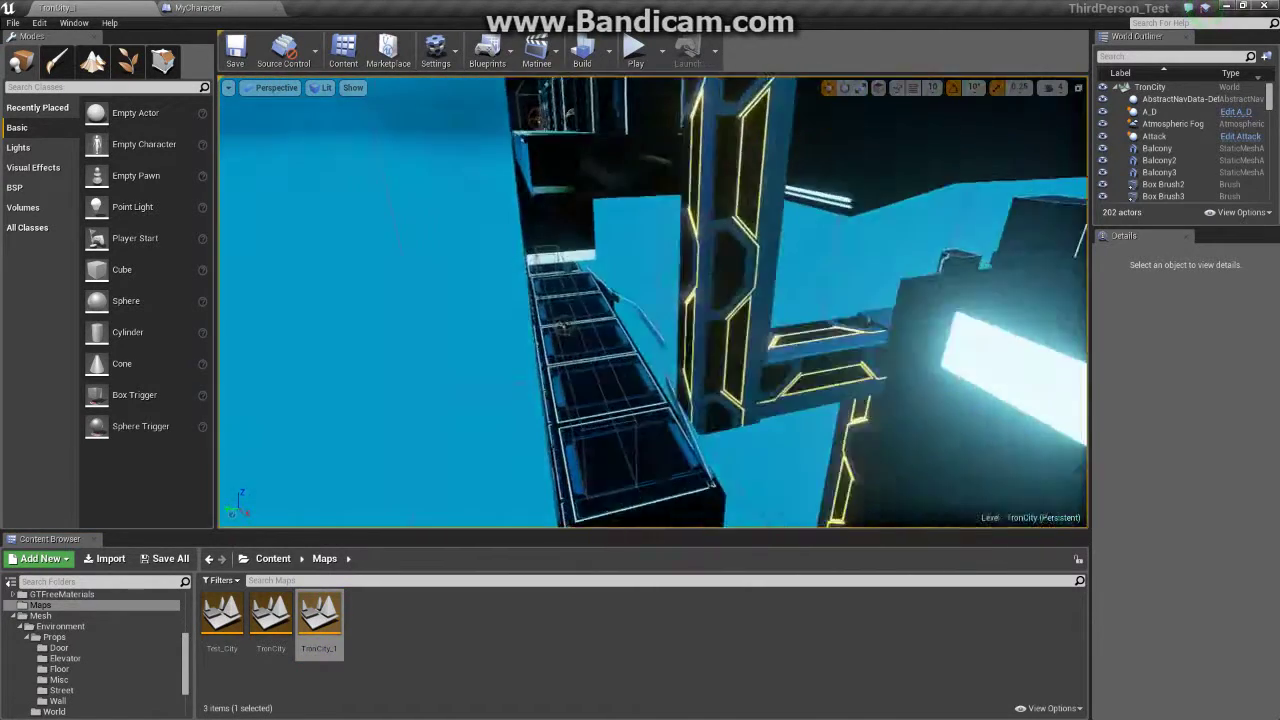
mouse_move(650, 300)
right_mouse_down()
mouse_move(700, 320)
mouse_move(640, 310)
right_mouse_up()
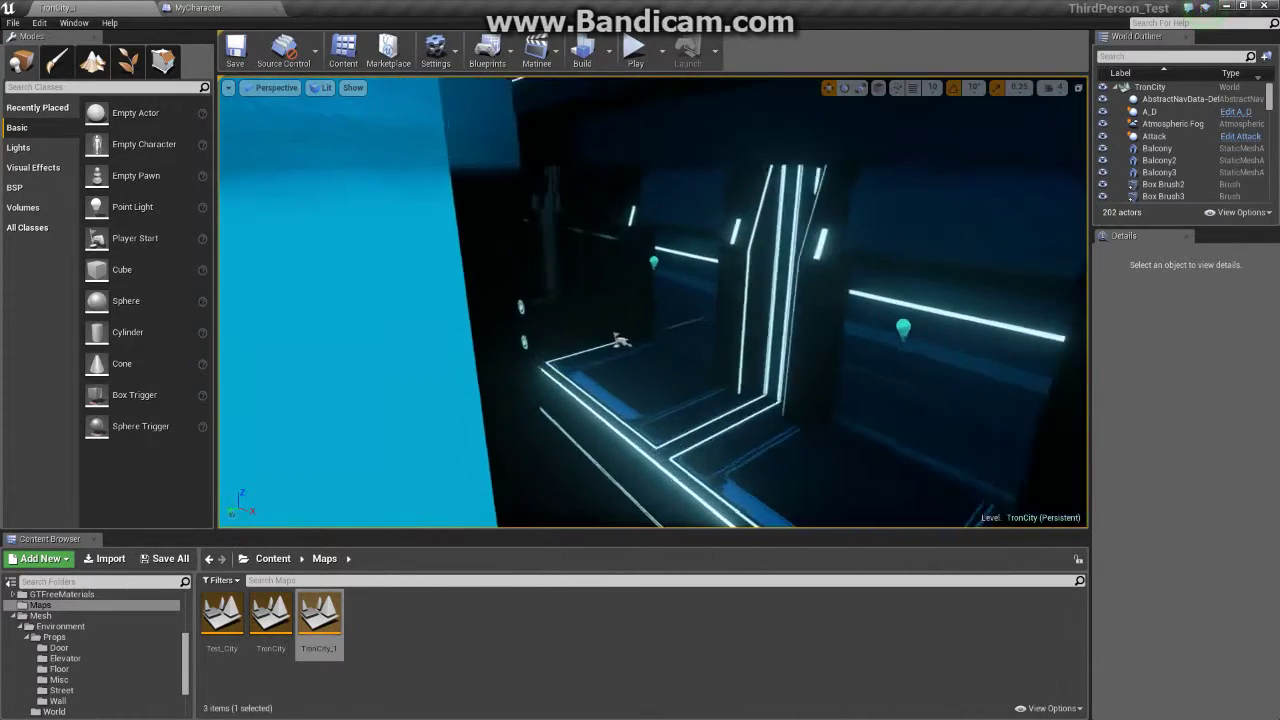
right_click_drag(650, 300, 660, 305)
left_click(645, 300)
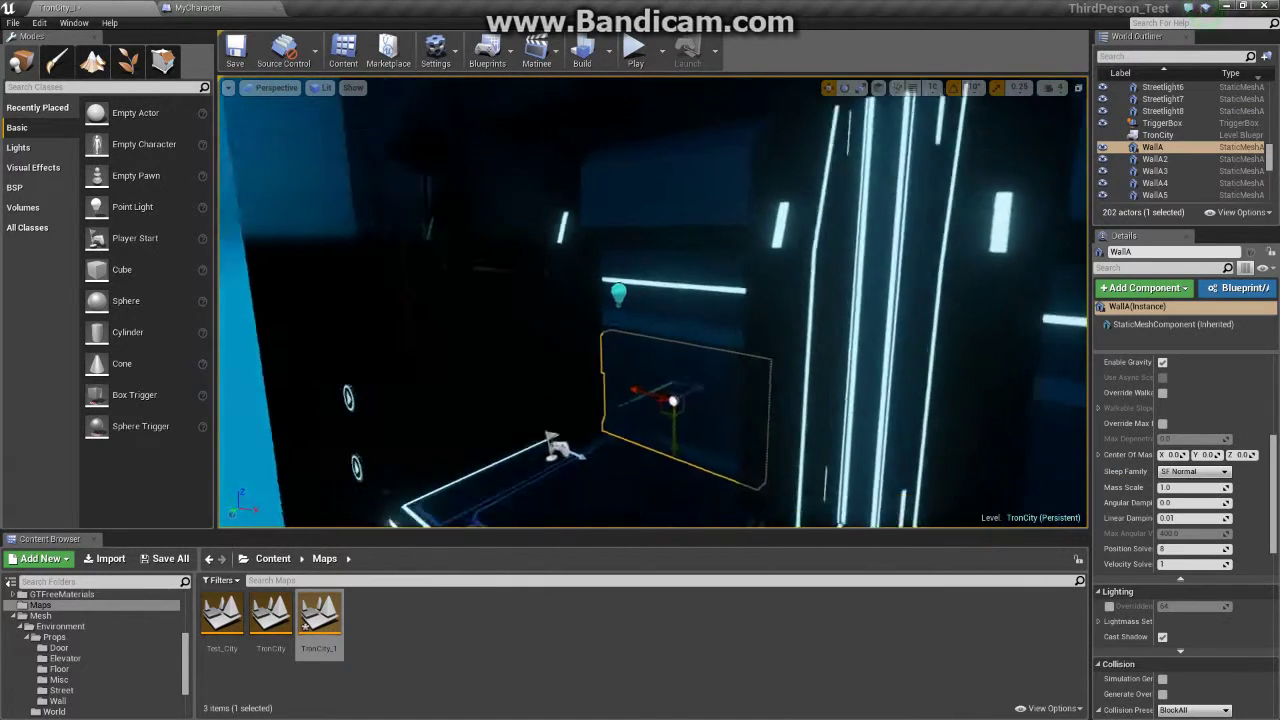
left_click(595, 335)
- Fly through the alcove, corridors and lit platform room, then select Streetlight7
mouse_move(595, 335)
right_mouse_down()
mouse_move(478, 358)
mouse_move(500, 350)
right_mouse_up()
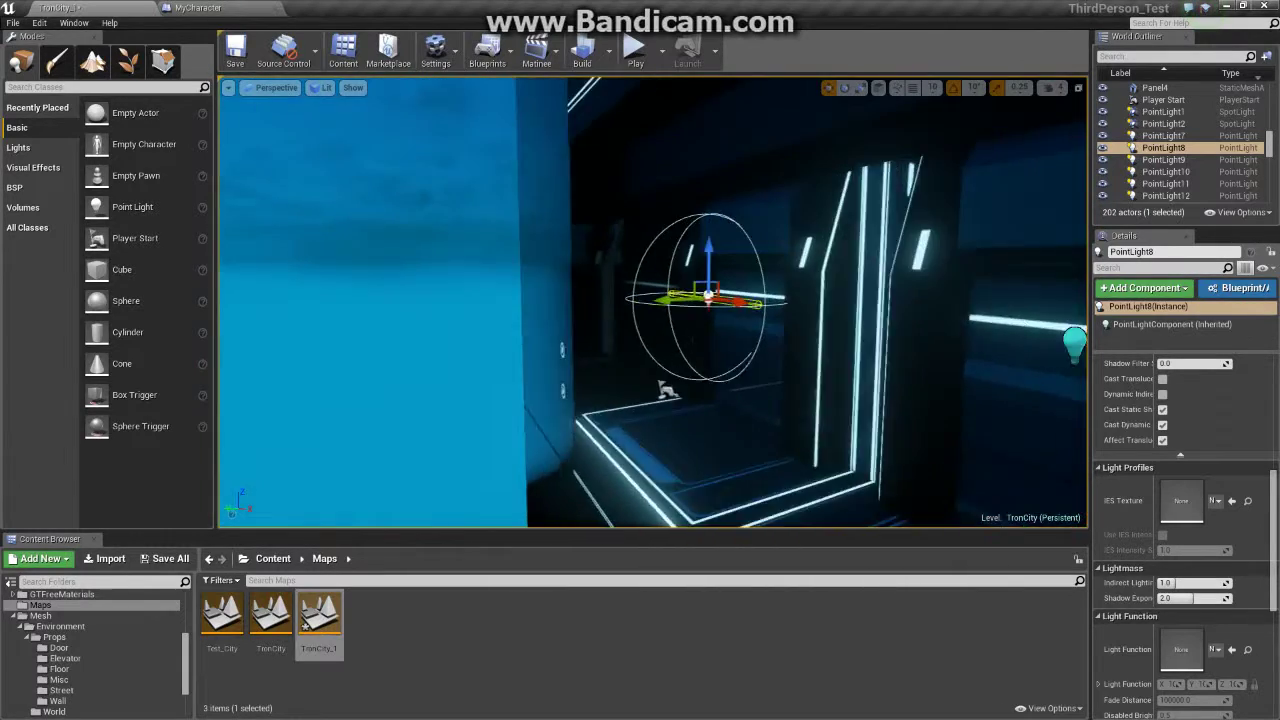
mouse_move(500, 350)
right_mouse_down()
mouse_move(560, 345)
mouse_move(520, 345)
right_mouse_up()
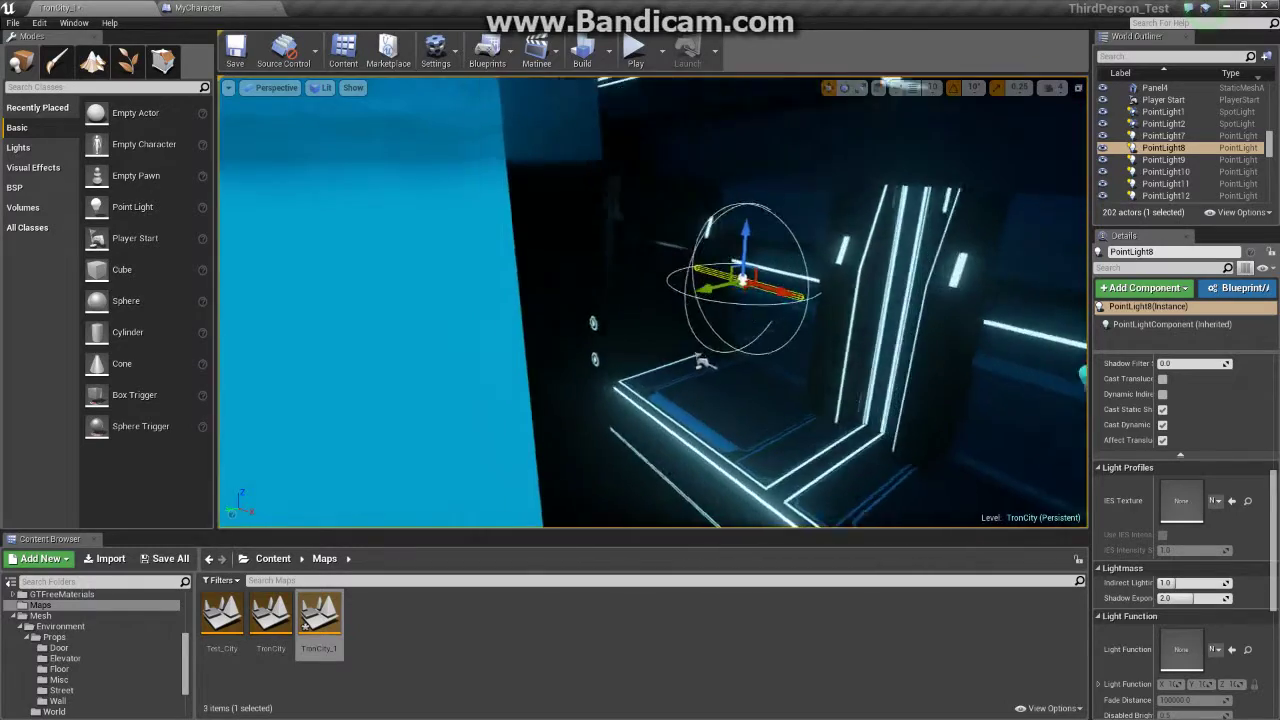
mouse_move(560, 345)
right_mouse_down()
mouse_move(640, 345)
mouse_move(660, 325)
mouse_move(675, 340)
mouse_move(712, 335)
right_mouse_up()
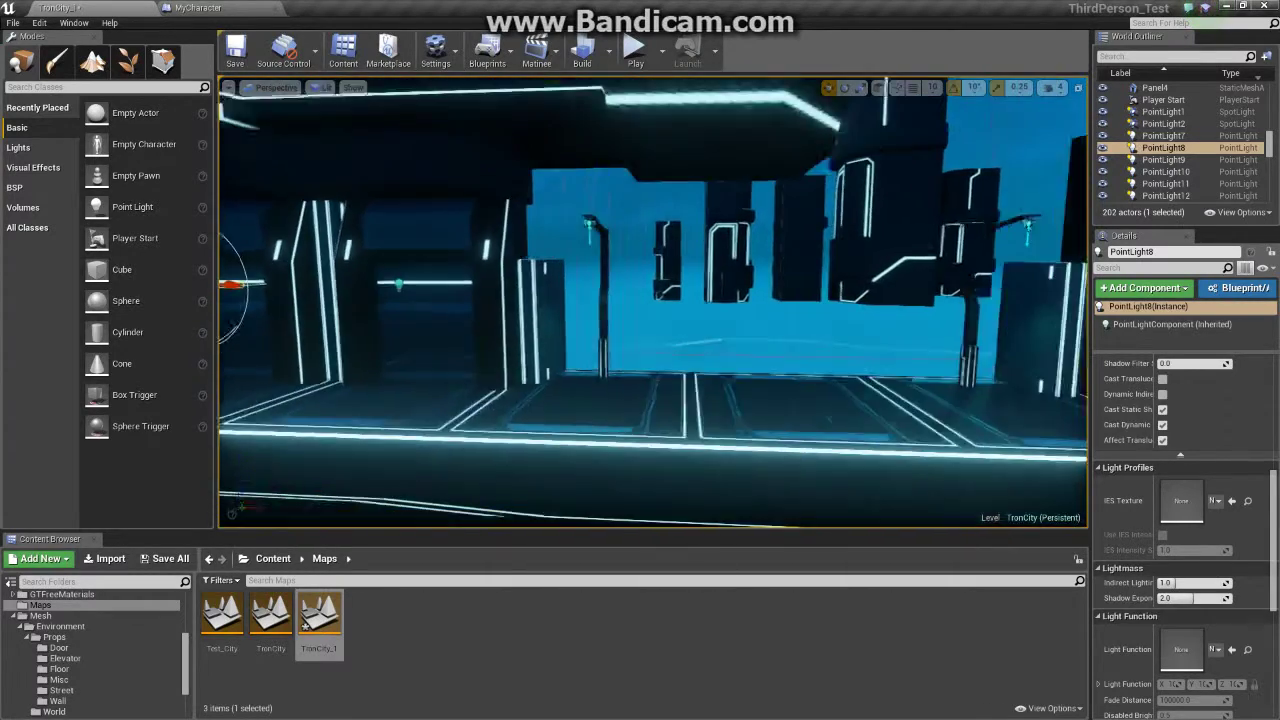
right_click_drag(712, 335, 712, 335)
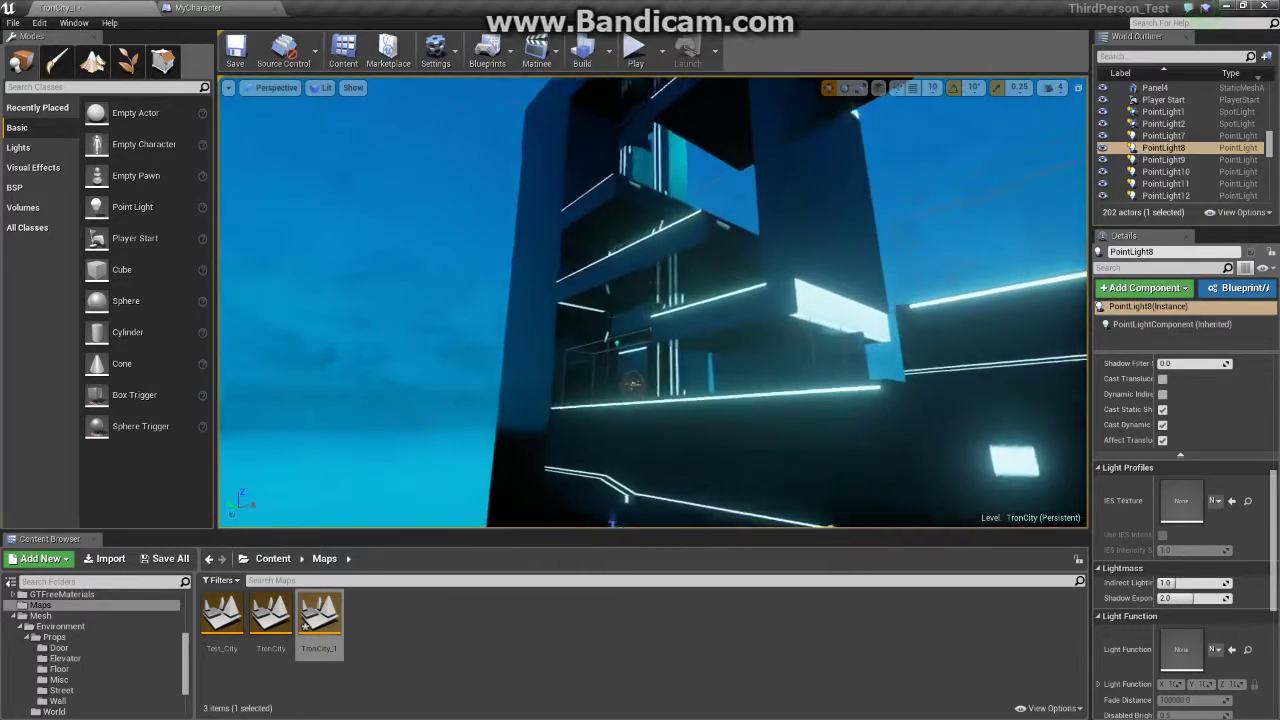
right_click_drag(712, 335, 712, 335)
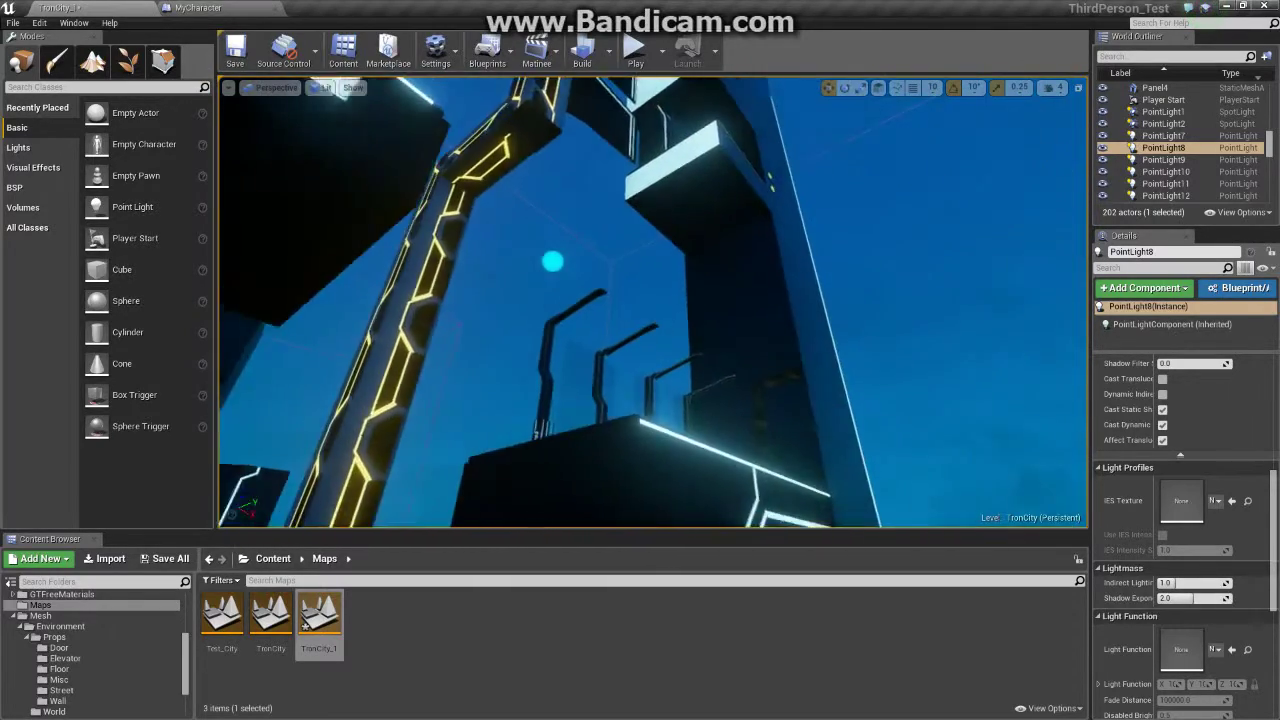
right_click_drag(712, 335, 712, 335)
left_click(712, 335)
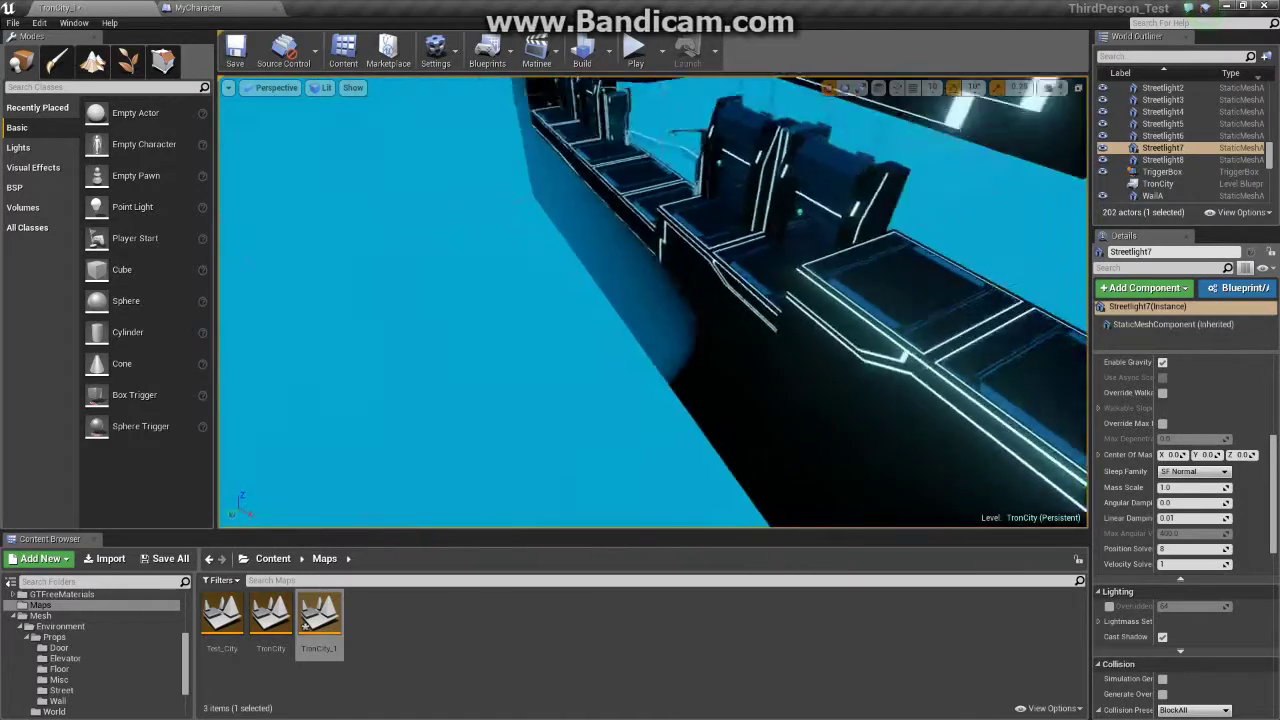
right_click_drag(812, 286, 812, 286)
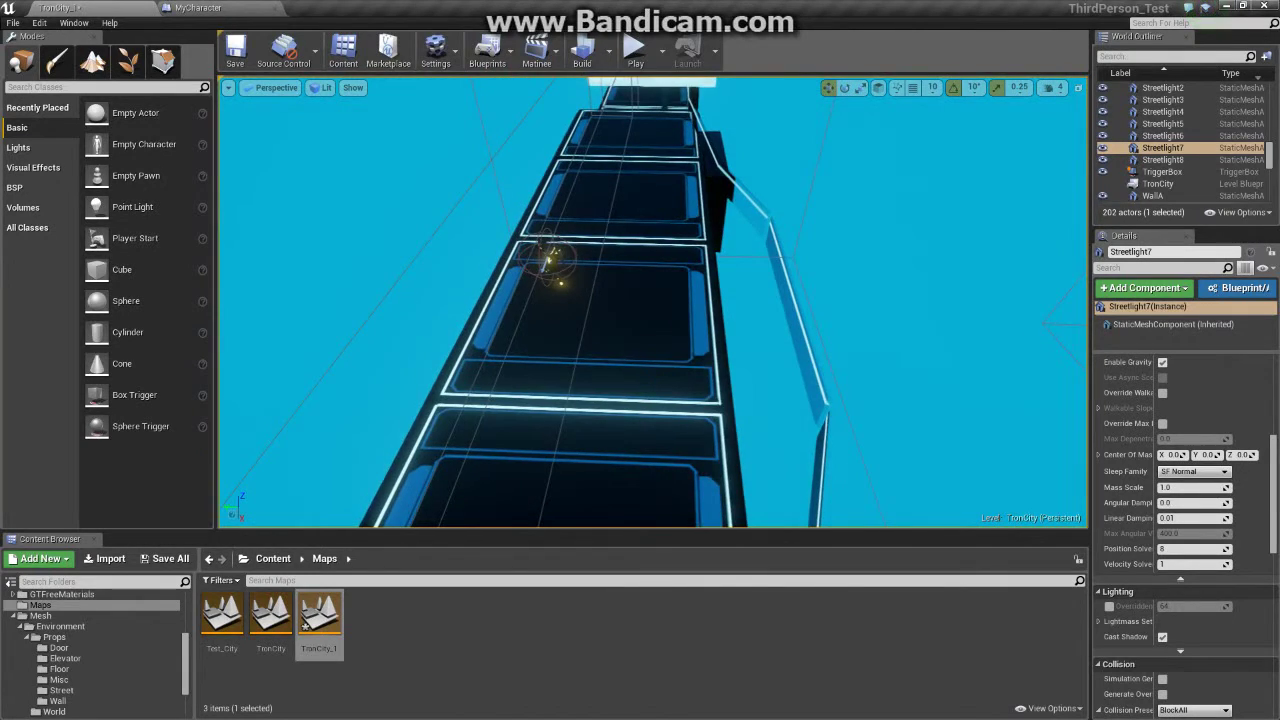
right_click_drag(812, 286, 812, 286)
left_click(812, 286)
key("f")
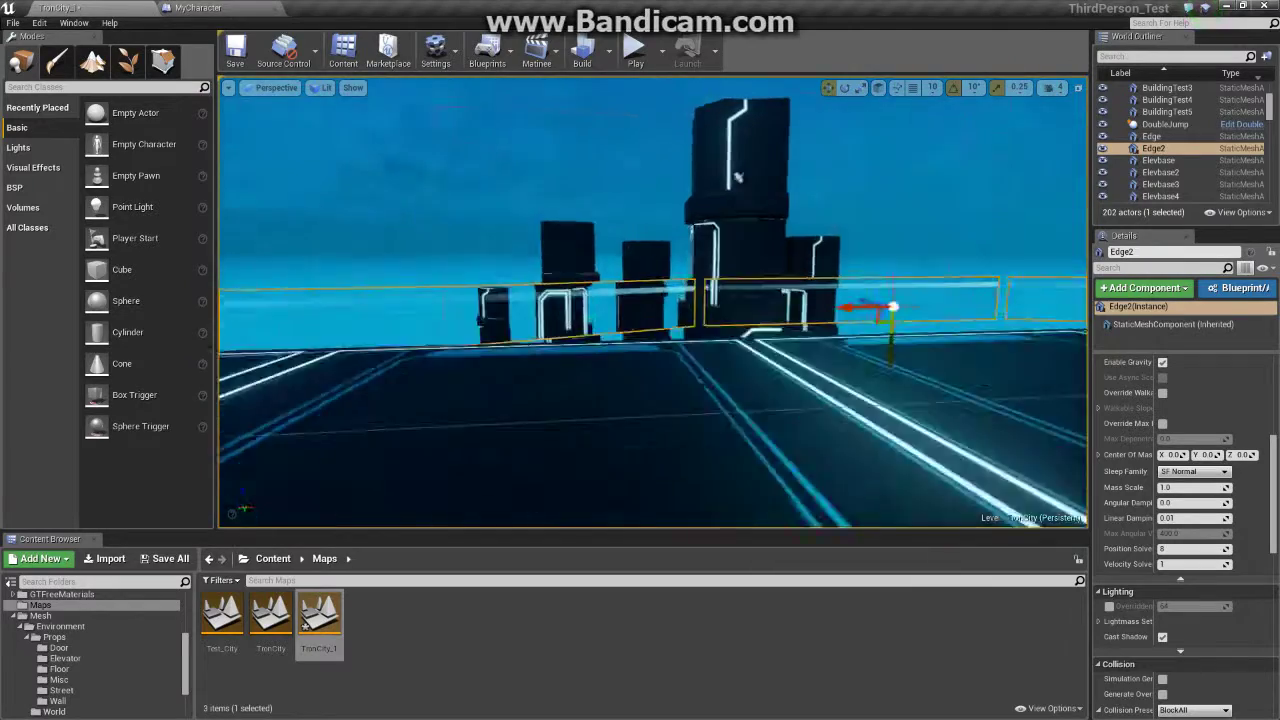
scroll(687, 242, "down", 3)
scroll(687, 250, "down", 3)
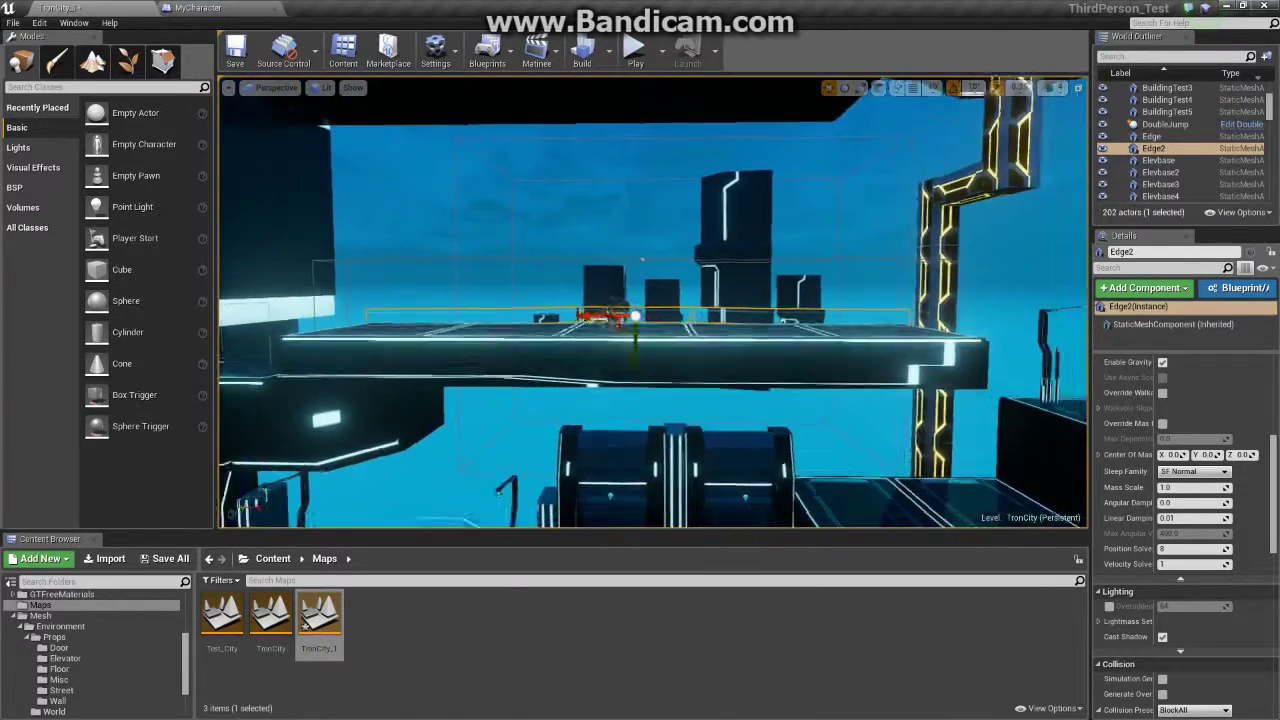
scroll(687, 258, "down", 3)
scroll(686, 268, "down", 3)
right_click_drag(686, 268, 686, 268)
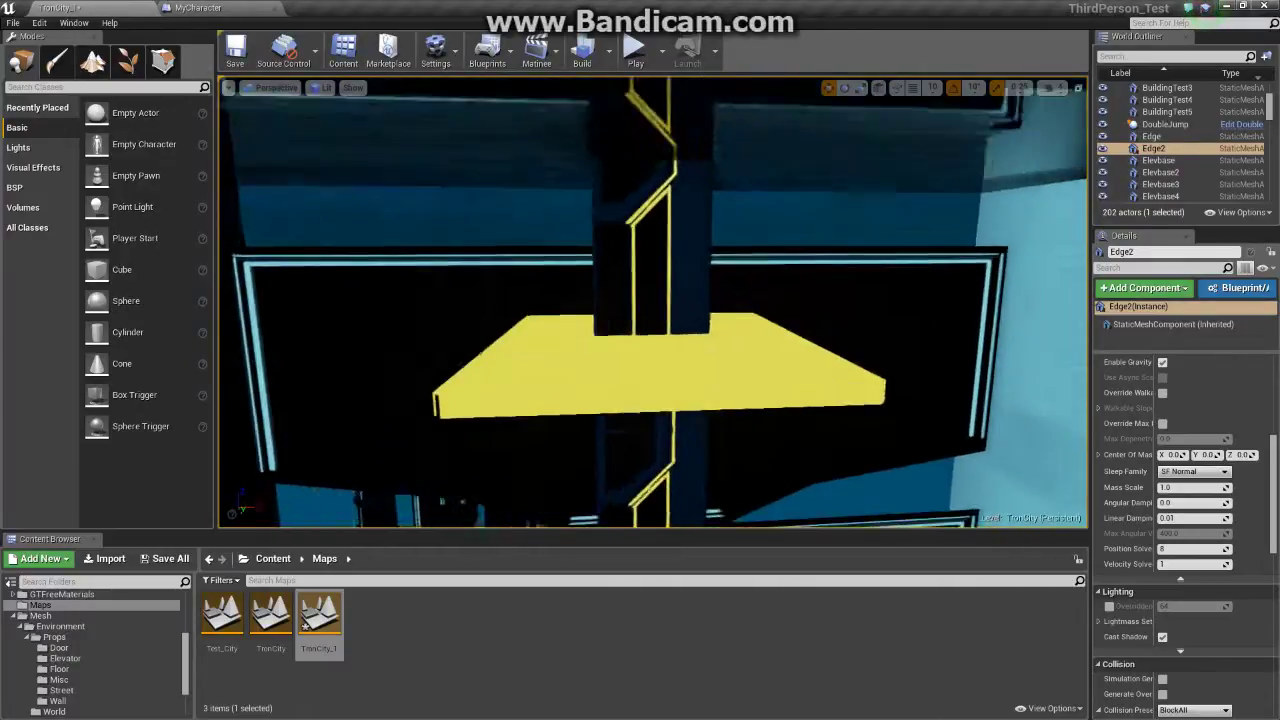
left_click(700, 285)
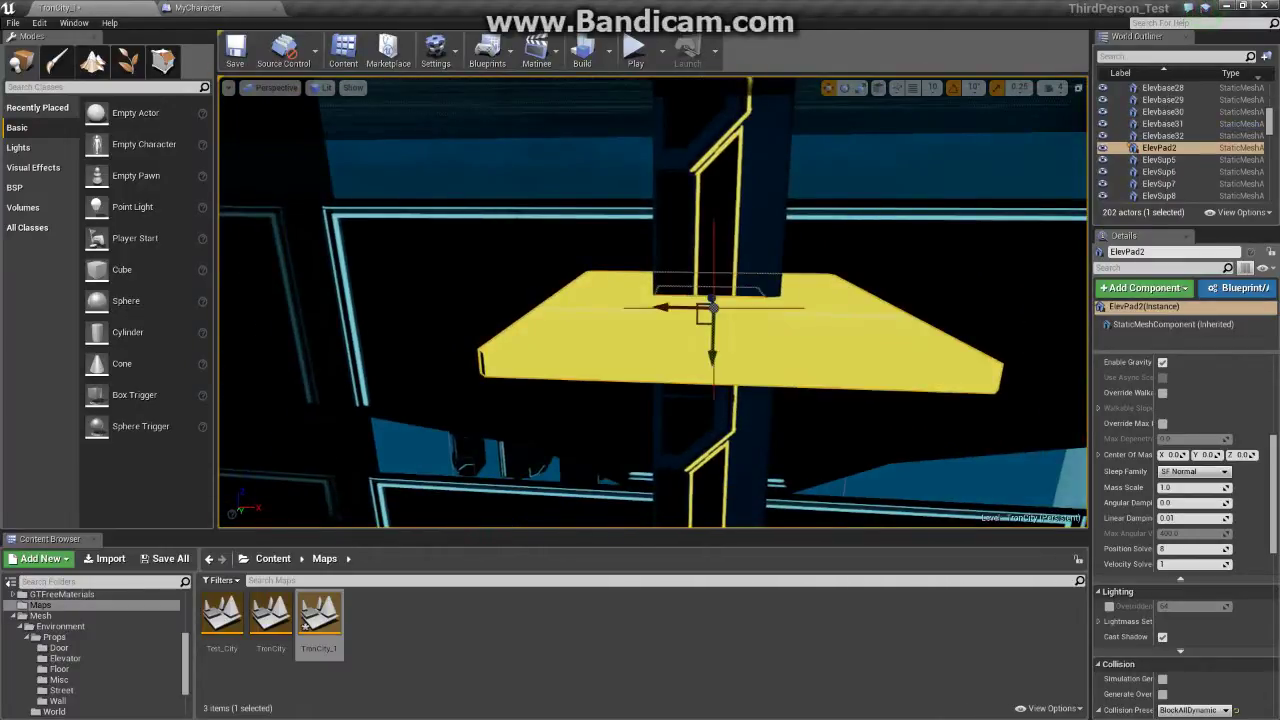
right_click_drag(700, 285, 700, 285)
- Show the Texture folder's 43 Tron assets and fly into a dark light-strip corridor
scroll(95, 650, "down", 1)
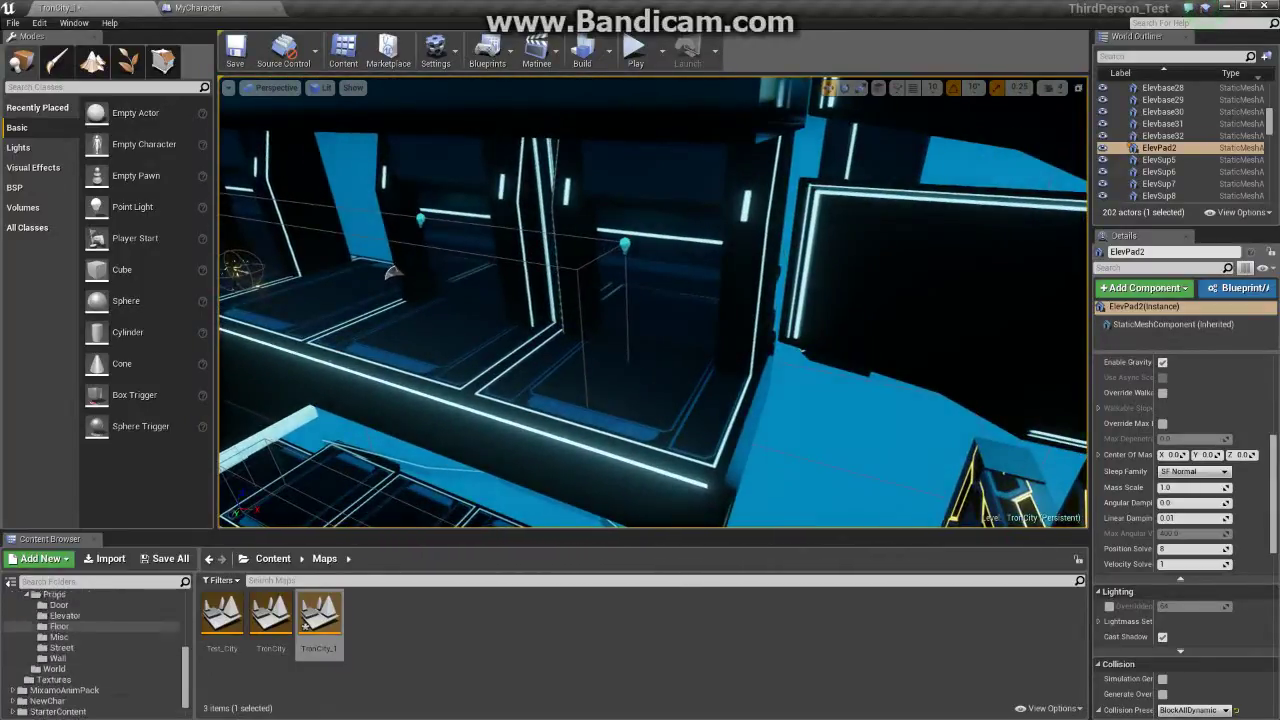
scroll(95, 650, "down", 2)
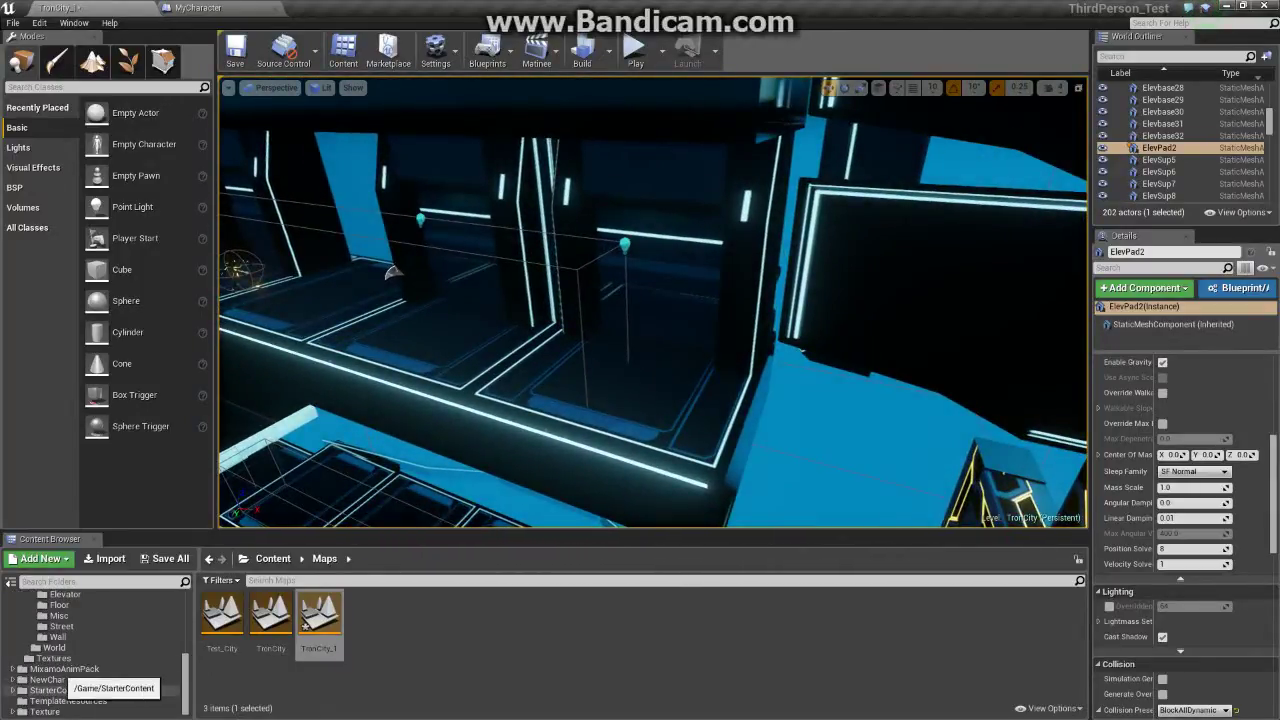
left_click(50, 711)
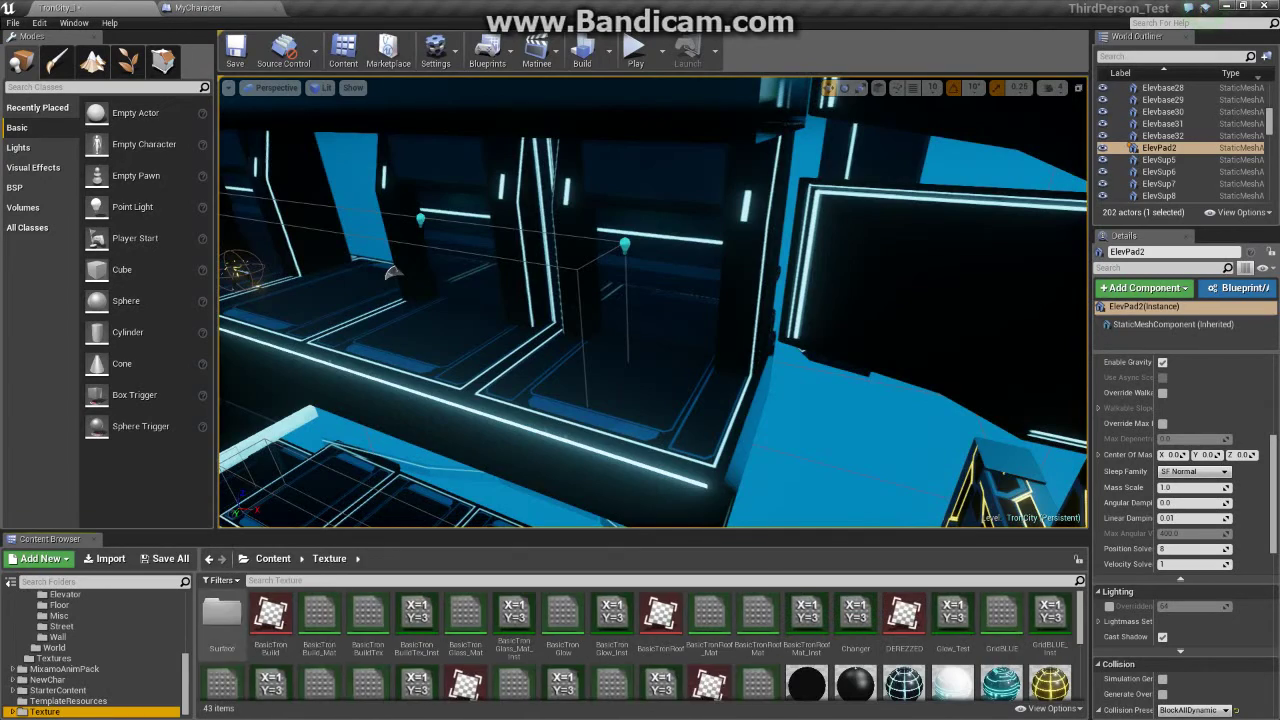
mouse_move(720, 513)
right_mouse_down()
mouse_move(645, 466)
mouse_move(551, 297)
mouse_move(497, 308)
mouse_move(514, 210)
right_mouse_up()
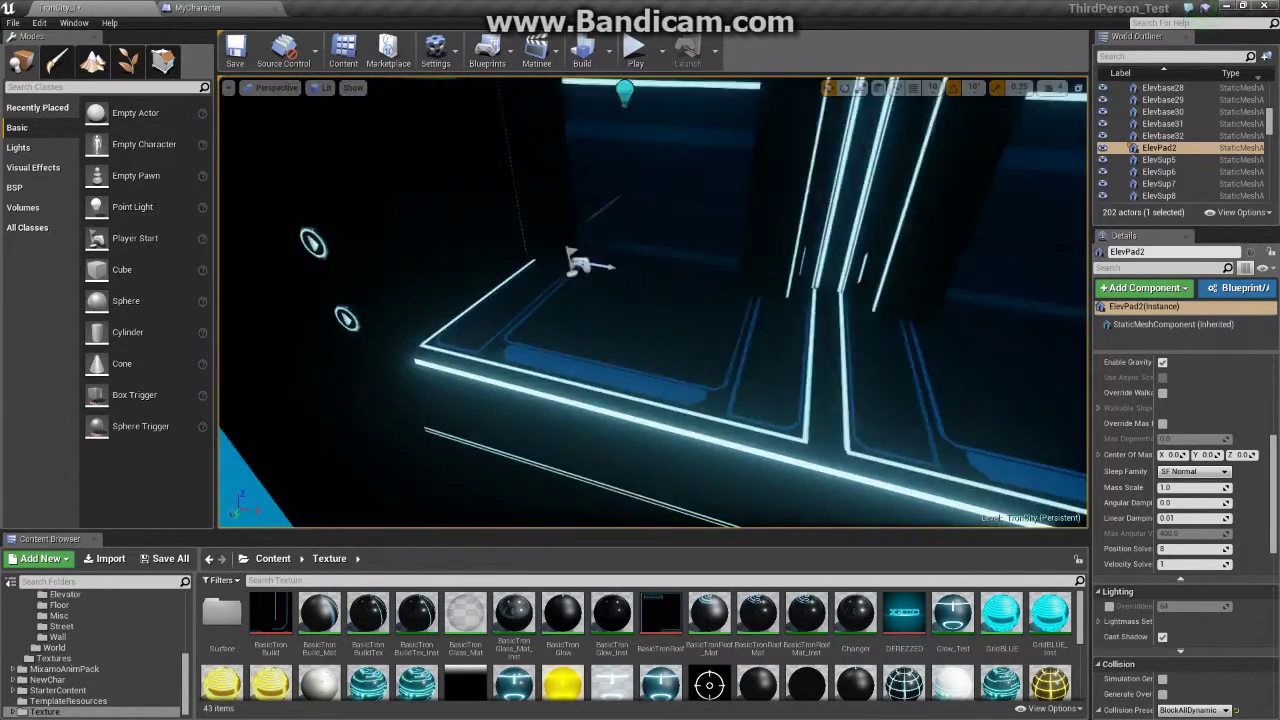
mouse_move(514, 210)
right_mouse_down()
mouse_move(600, 215)
mouse_move(283, 494)
mouse_move(370, 496)
mouse_move(390, 450)
mouse_move(370, 470)
mouse_move(335, 465)
right_mouse_up()
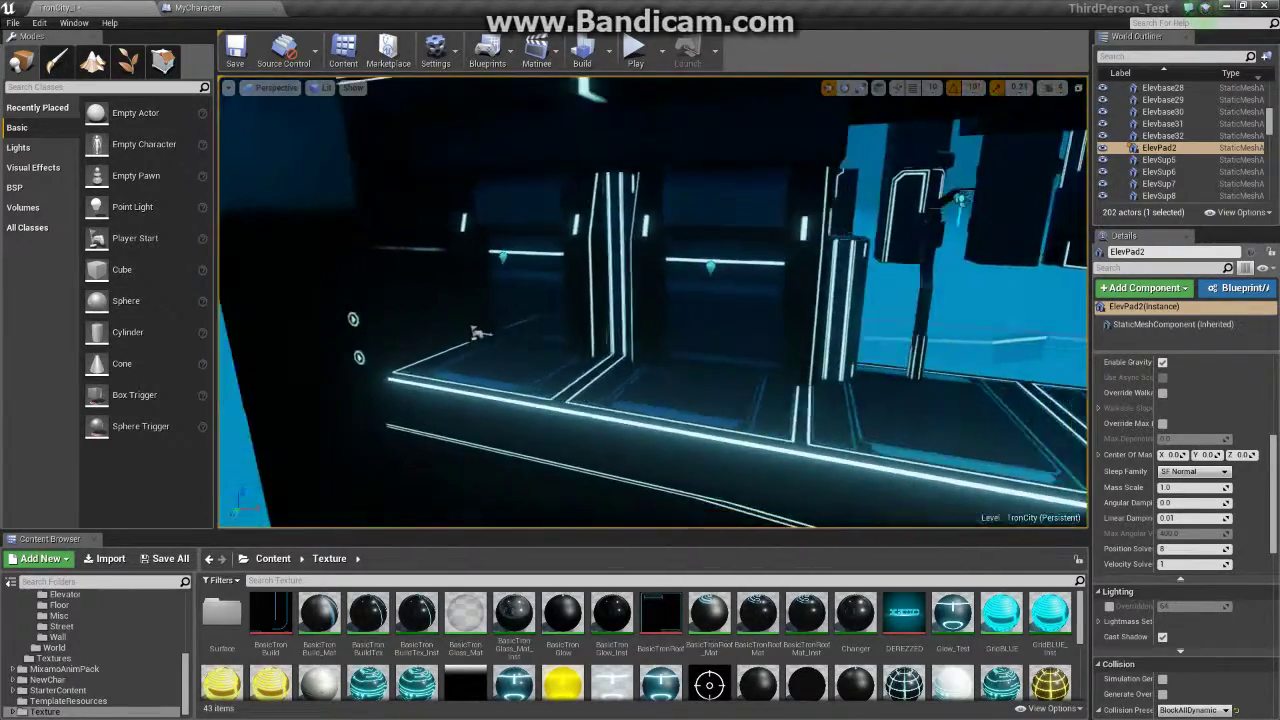